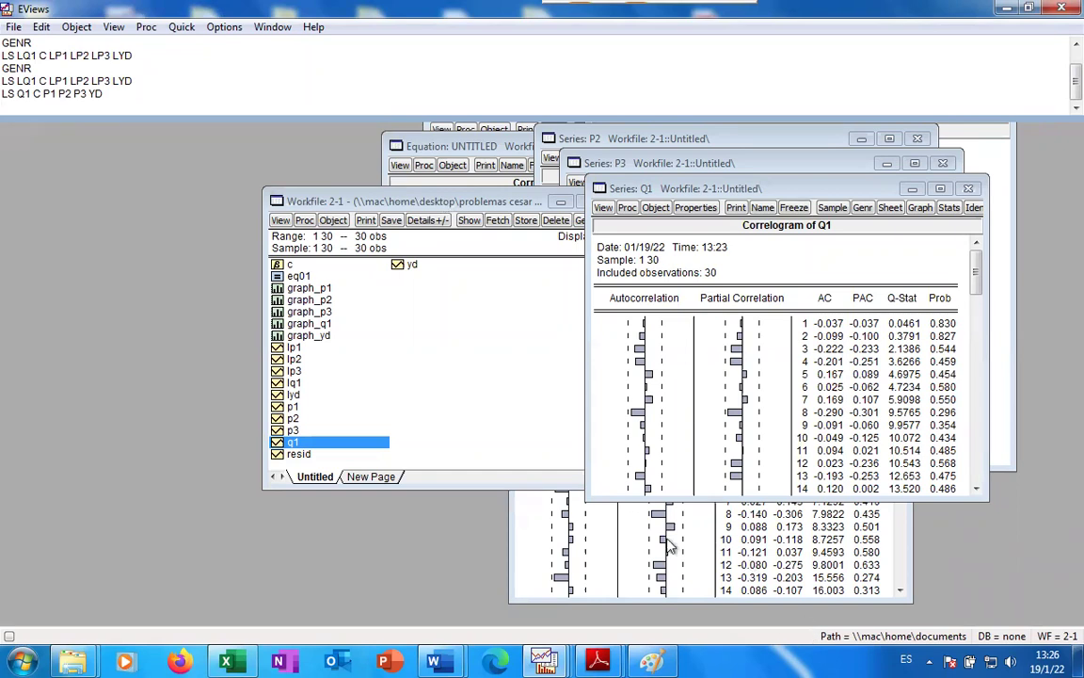
# Close the correlogram windows of series Q1 and P1
pyautogui.click(624, 534)
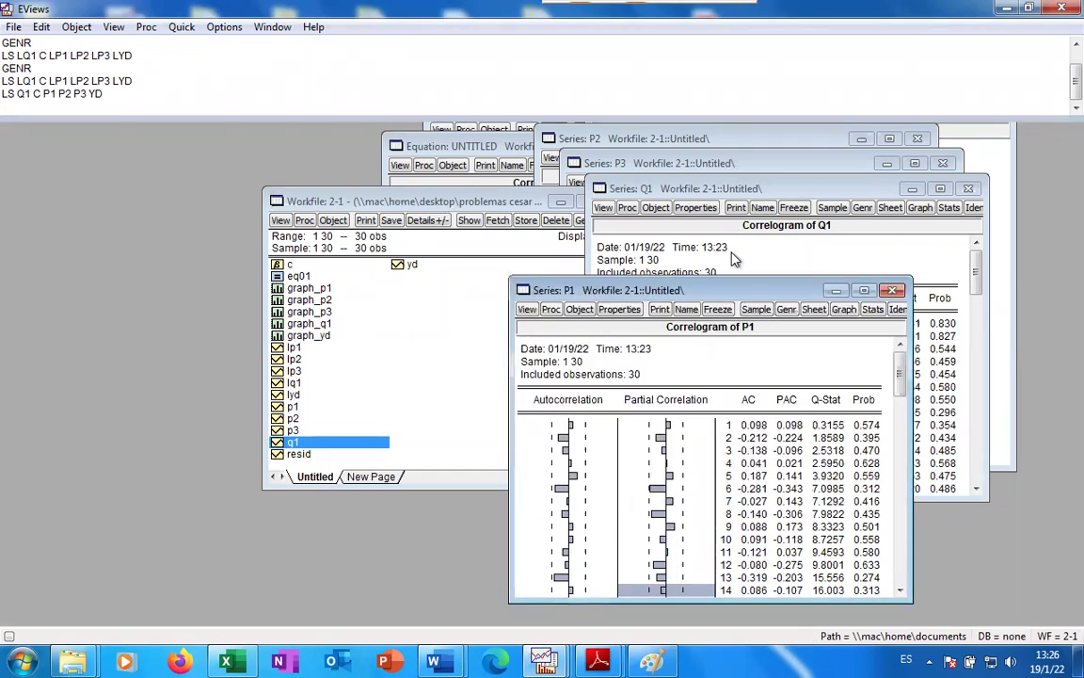
pyautogui.click(735, 259)
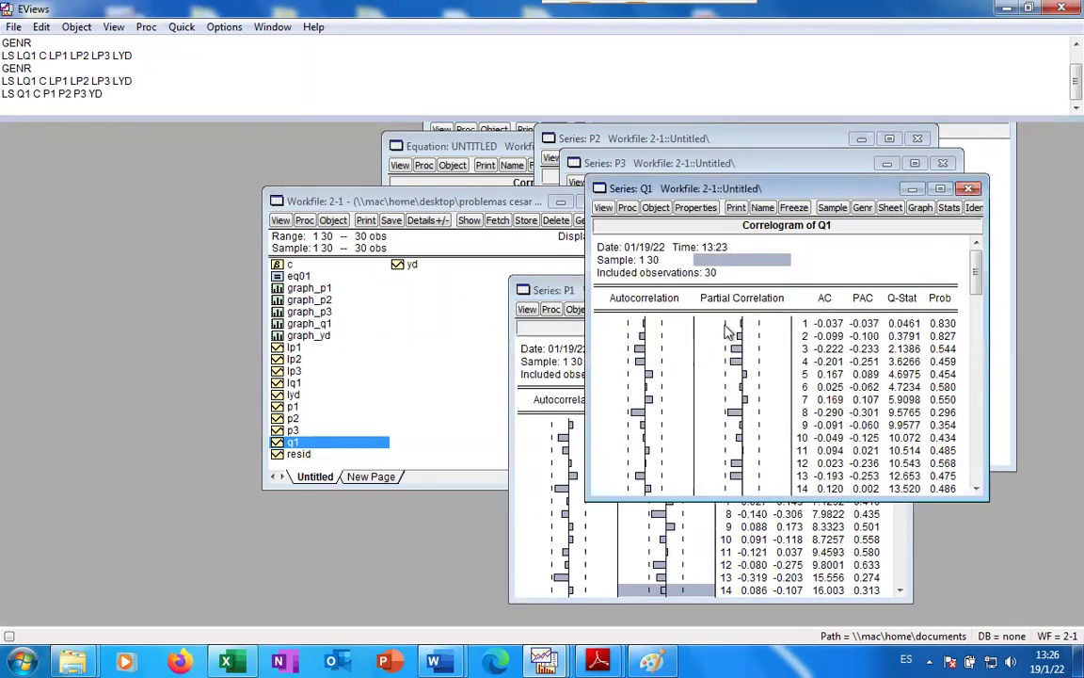
pyautogui.click(970, 191)
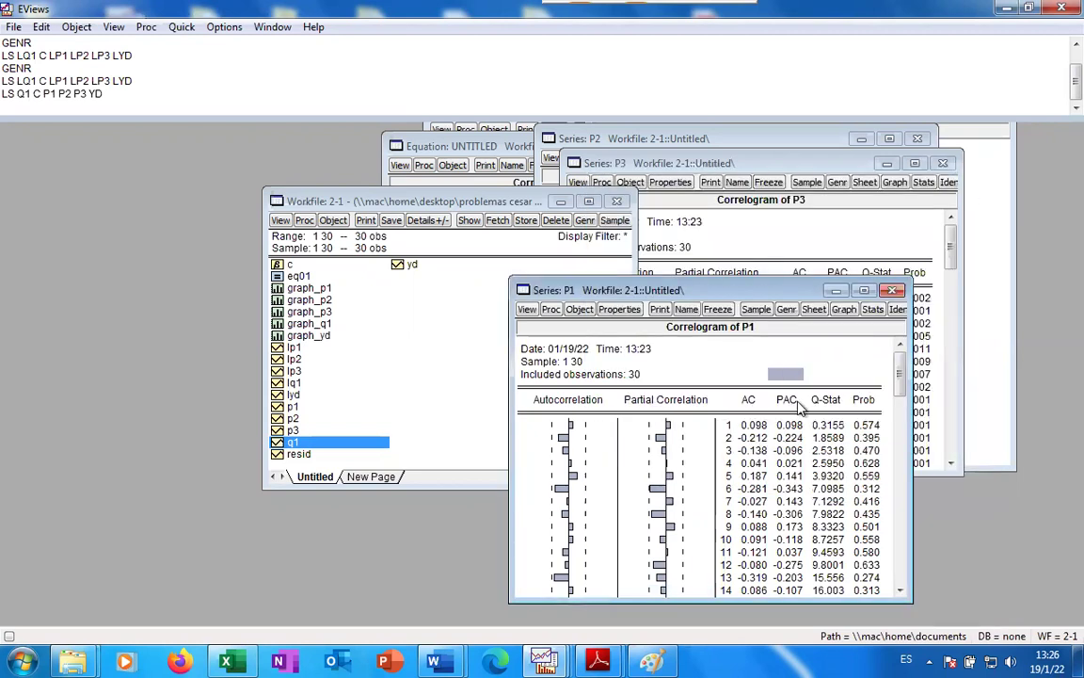
pyautogui.click(891, 289)
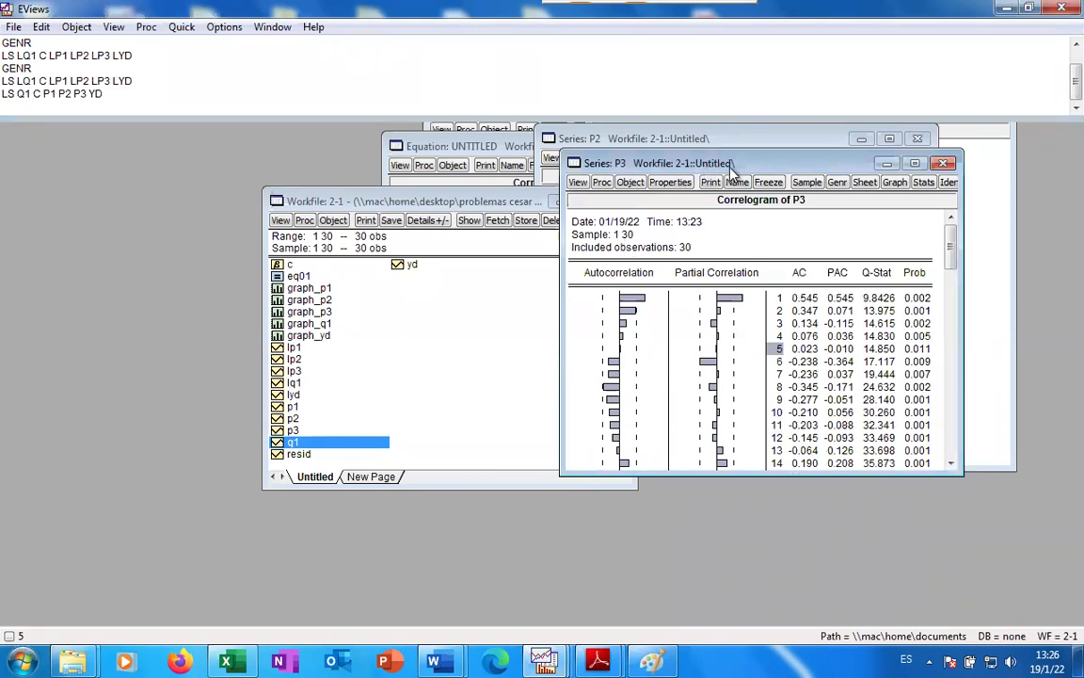
# Enlarge the P3 correlogram window and examine the lag 6 row and the probabilities of all lags
pyautogui.moveTo(739, 165); pyautogui.dragTo(647, 88)
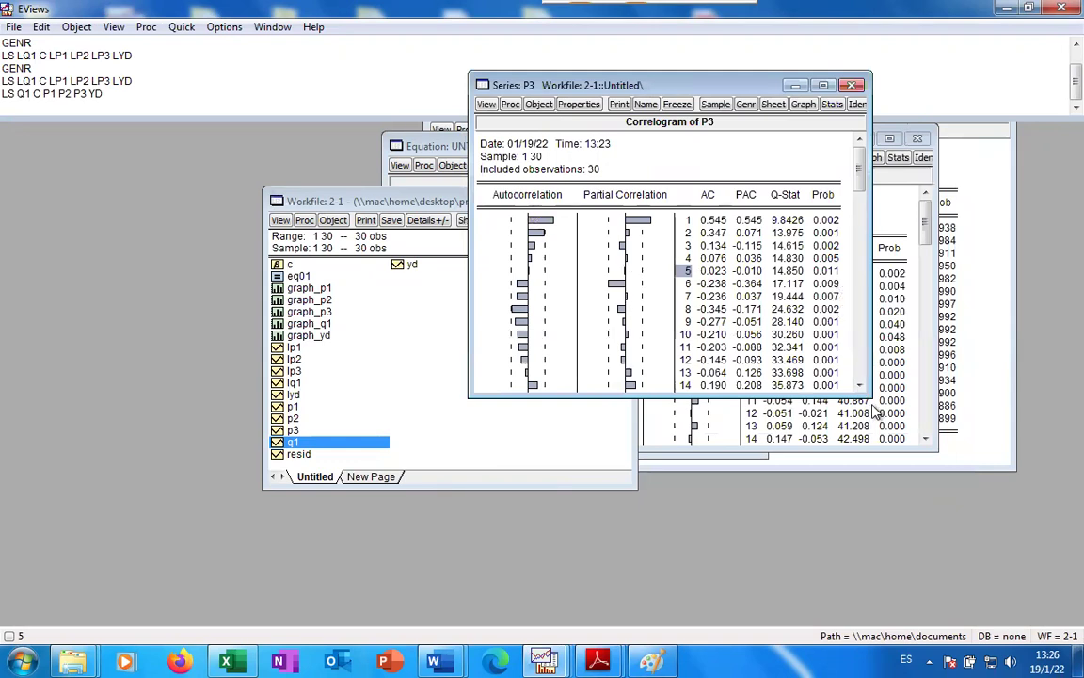
pyautogui.moveTo(864, 392); pyautogui.dragTo(931, 475)
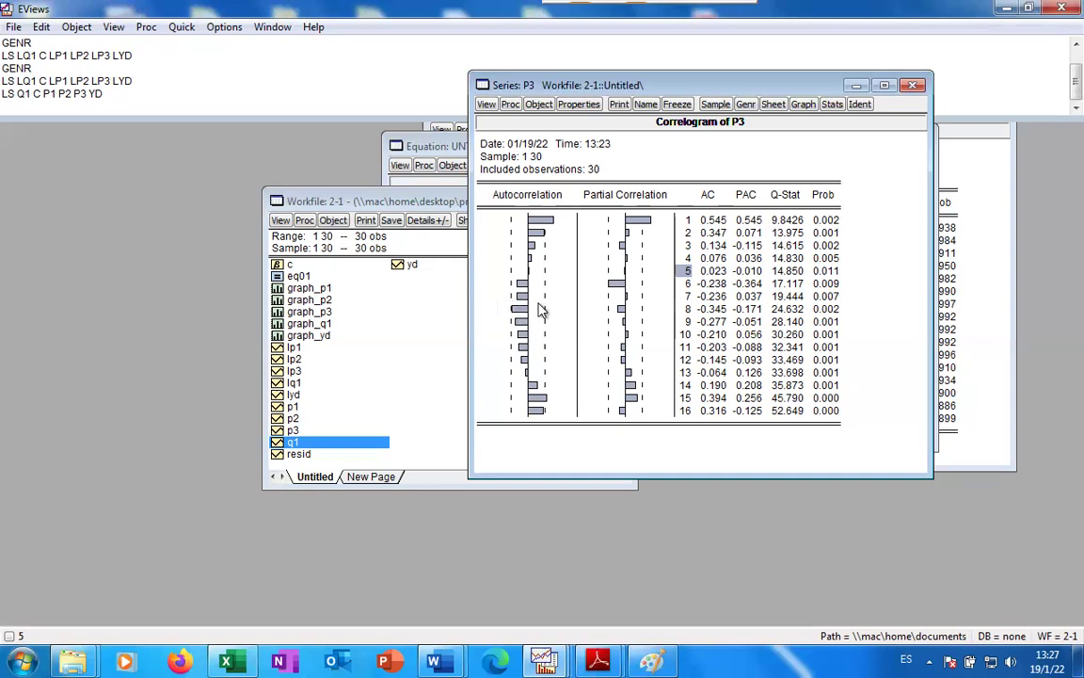
pyautogui.click(613, 285)
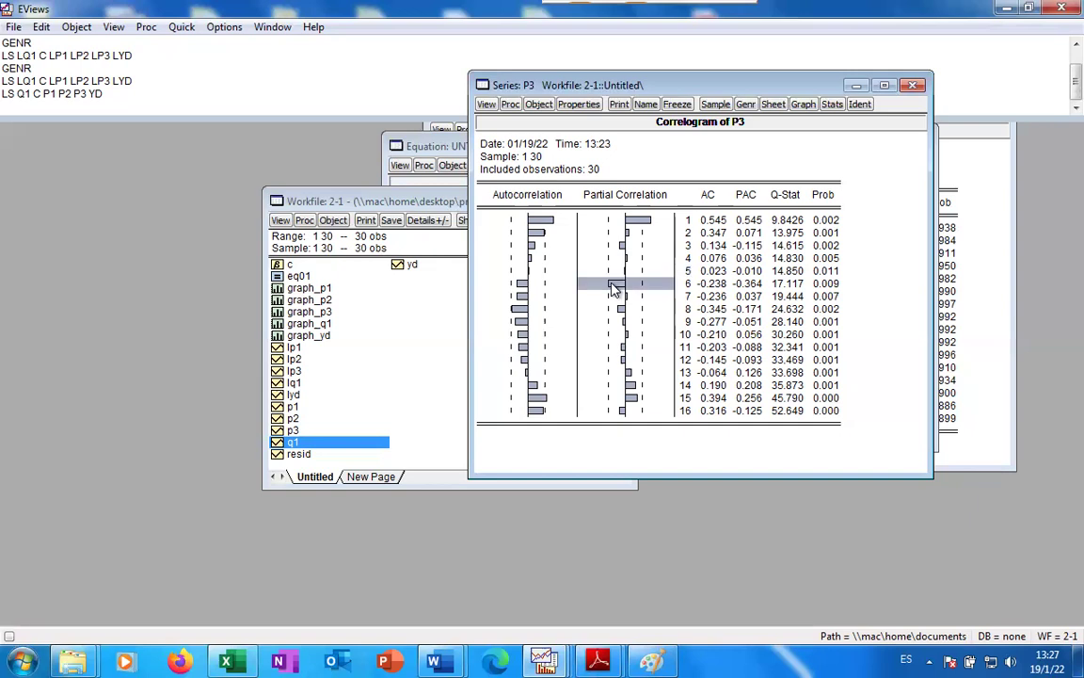
pyautogui.click(832, 285)
pyautogui.moveTo(805, 288); pyautogui.dragTo(700, 286)
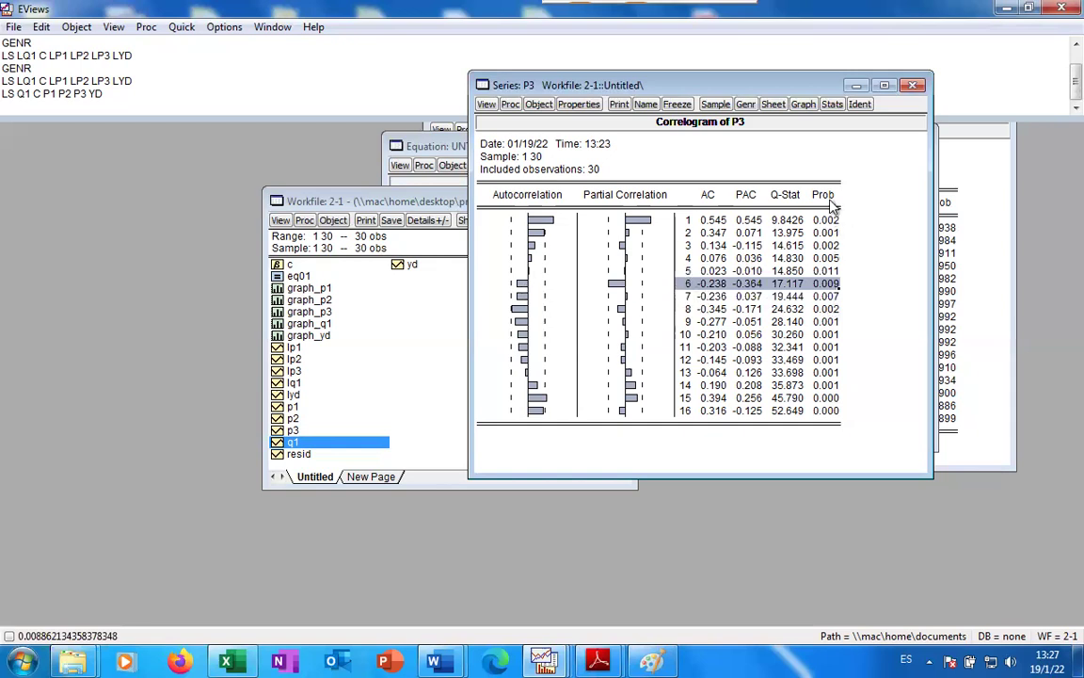
pyautogui.moveTo(832, 219); pyautogui.dragTo(843, 418)
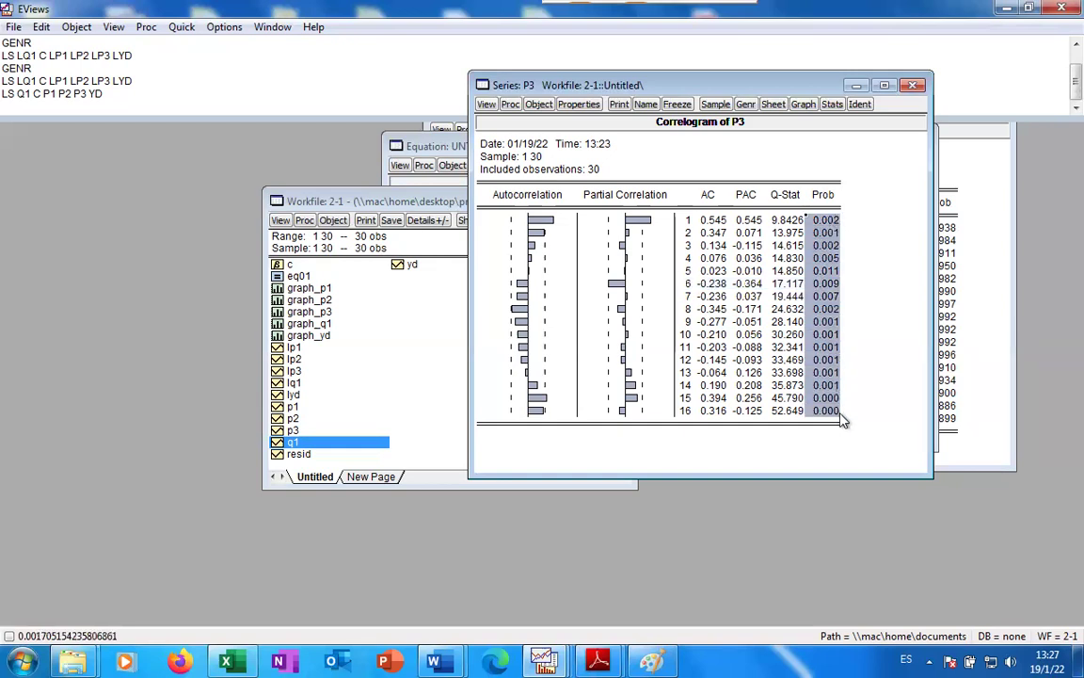
# Open series LP3 from the workfile and display its correlogram in levels
pyautogui.moveTo(664, 81); pyautogui.dragTo(740, 126)
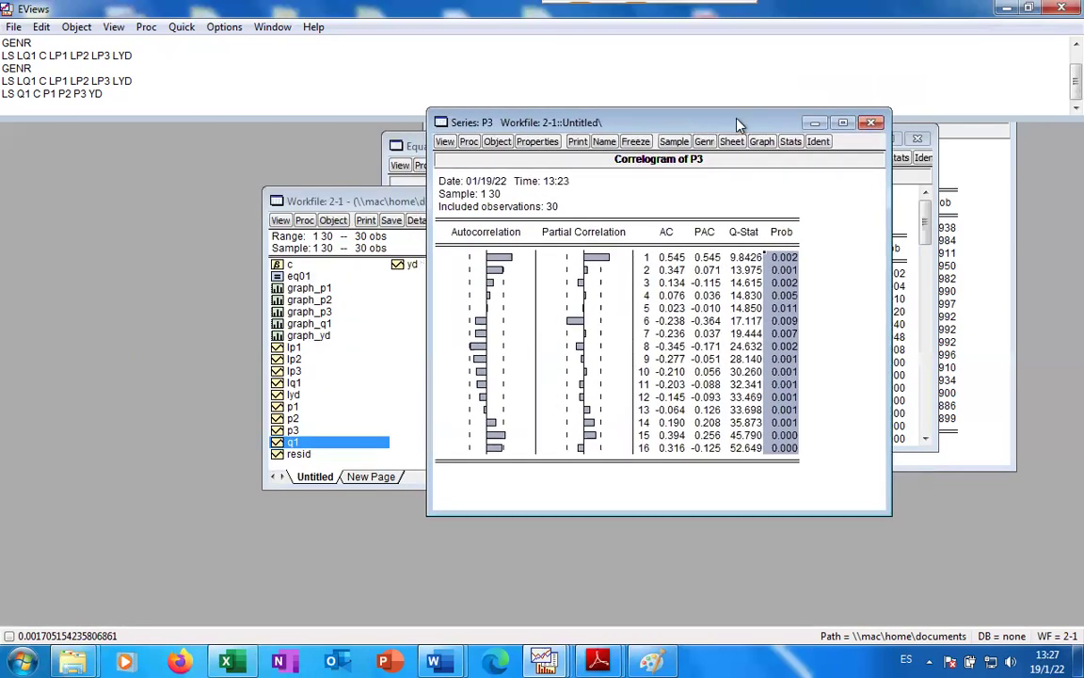
pyautogui.doubleClick(295, 371)
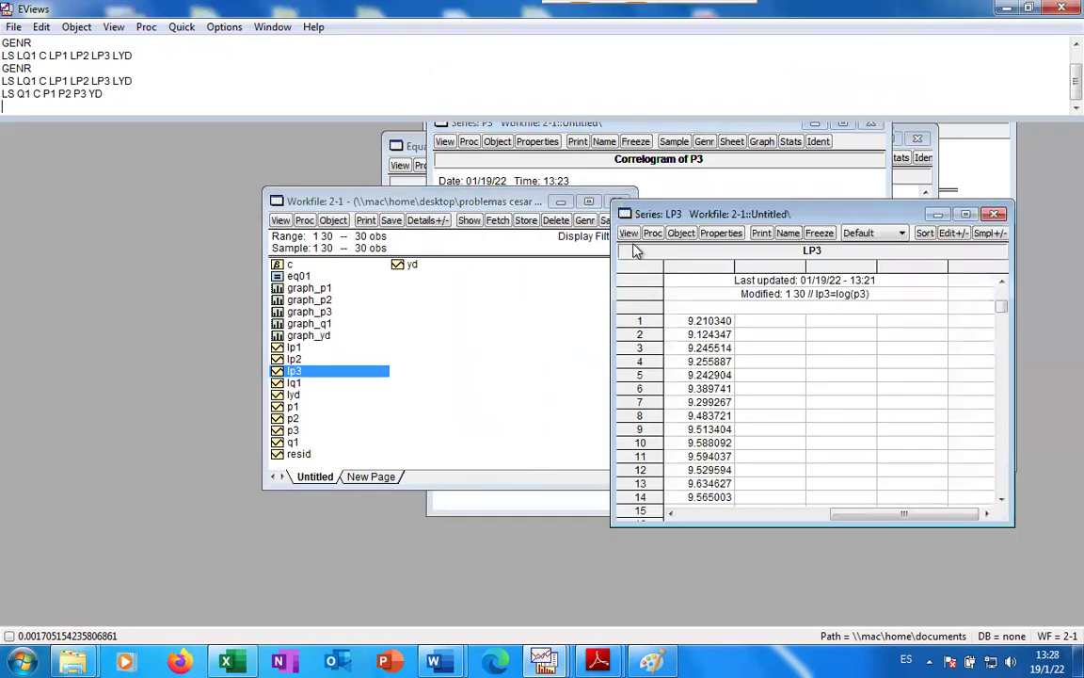
pyautogui.click(628, 234)
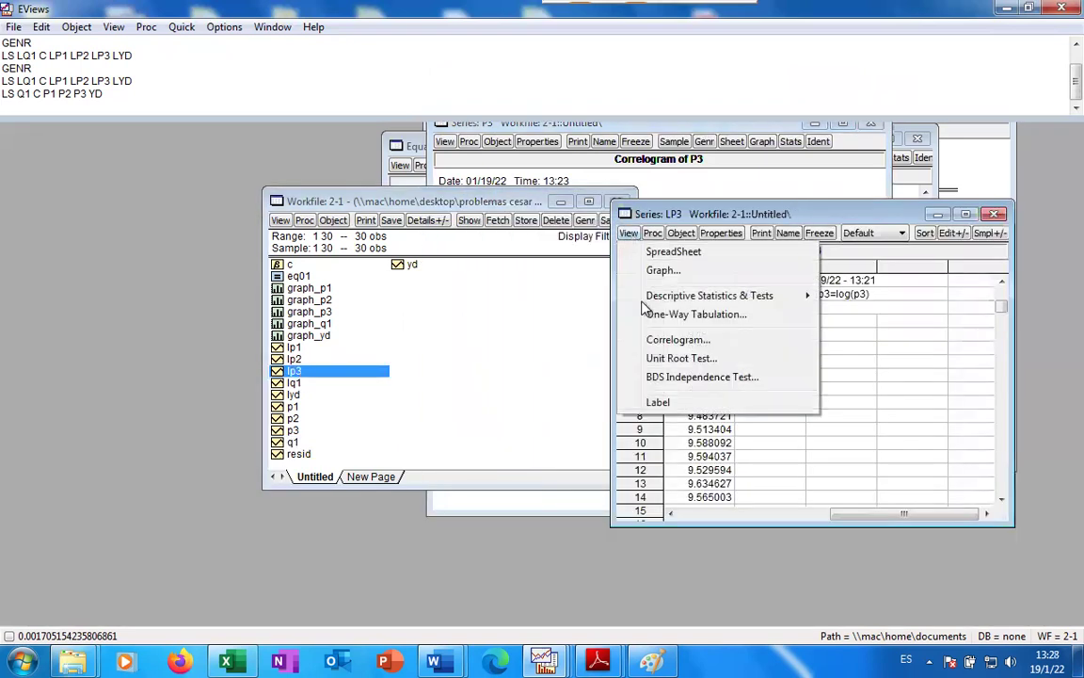
pyautogui.click(679, 343)
pyautogui.click(864, 350)
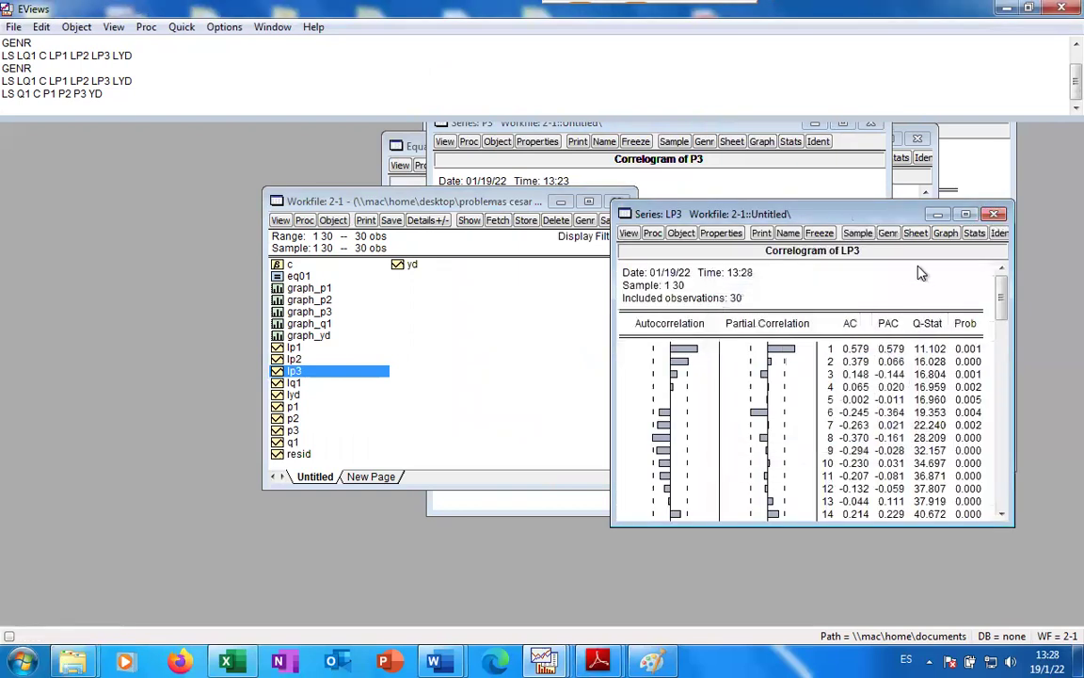
# Place the LP3 and P3 correlograms side by side to compare them, and close the P3 window
pyautogui.moveTo(924, 222); pyautogui.dragTo(463, 178)
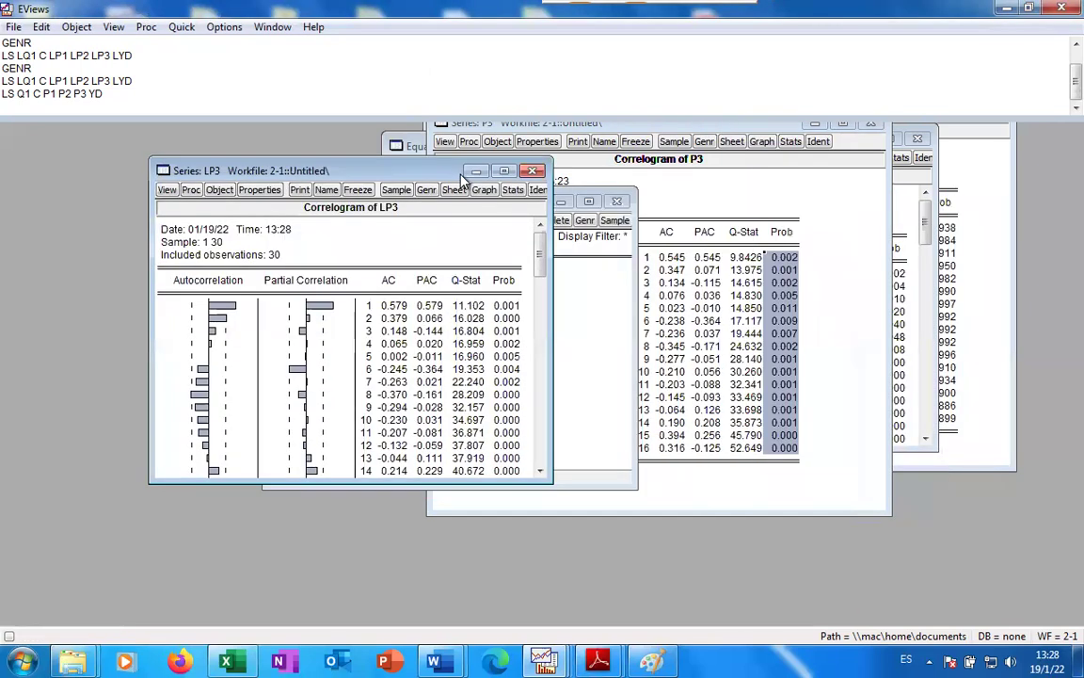
pyautogui.click(783, 224)
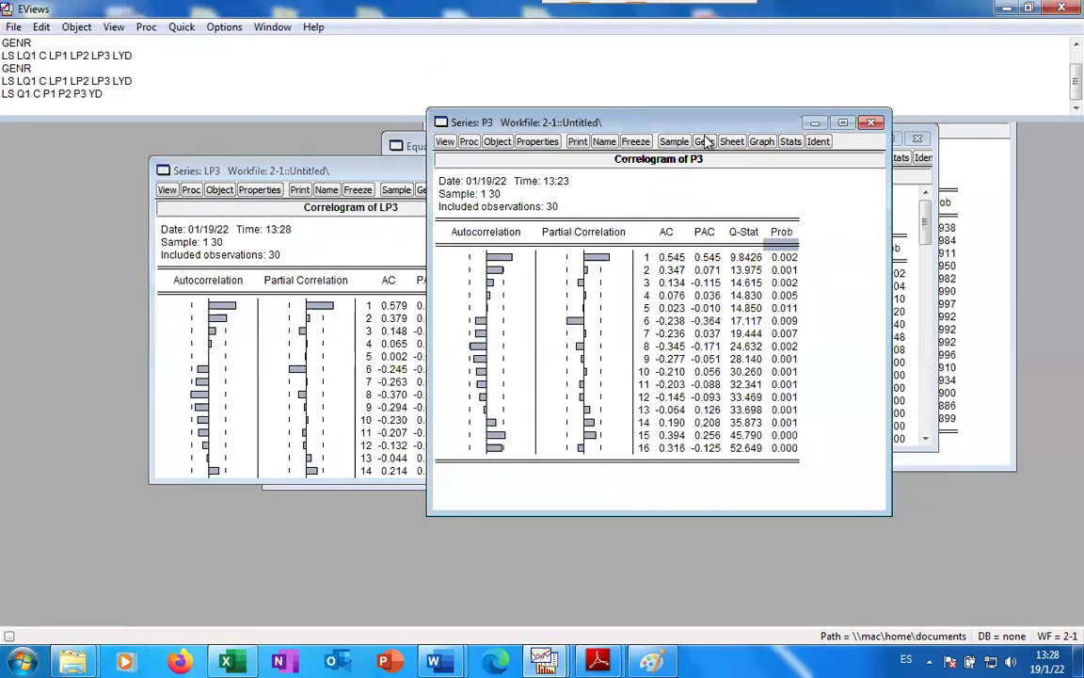
pyautogui.moveTo(708, 125); pyautogui.dragTo(839, 170)
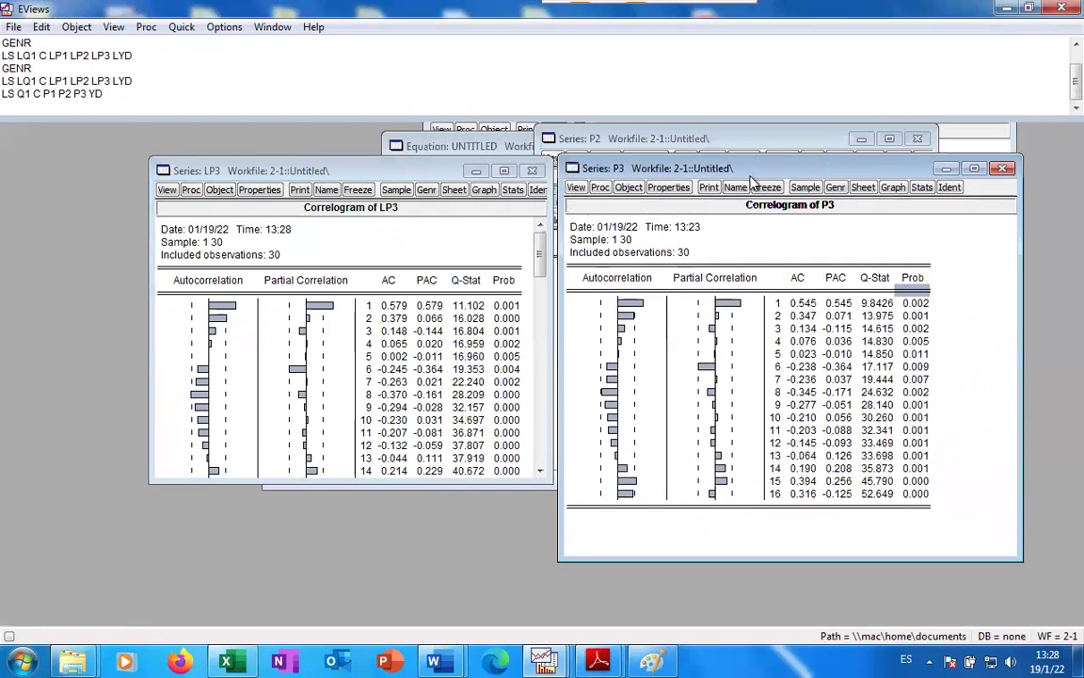
pyautogui.click(1003, 170)
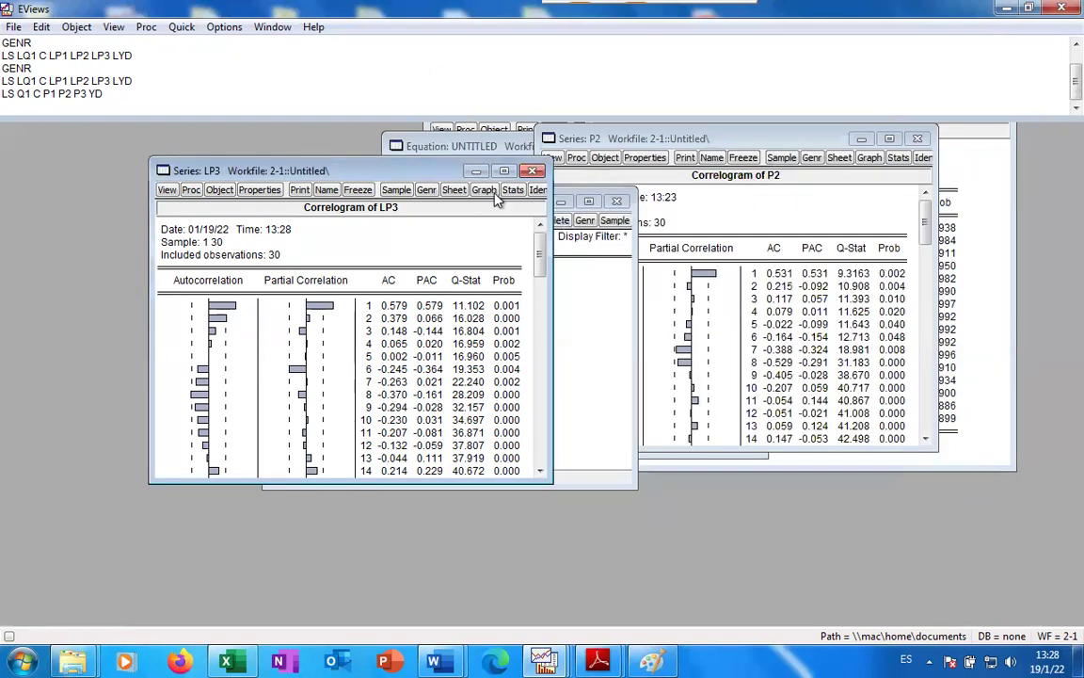
# Display the correlogram of the 1st difference of LP3 with 16 lags to include
pyautogui.moveTo(430, 172); pyautogui.dragTo(795, 112)
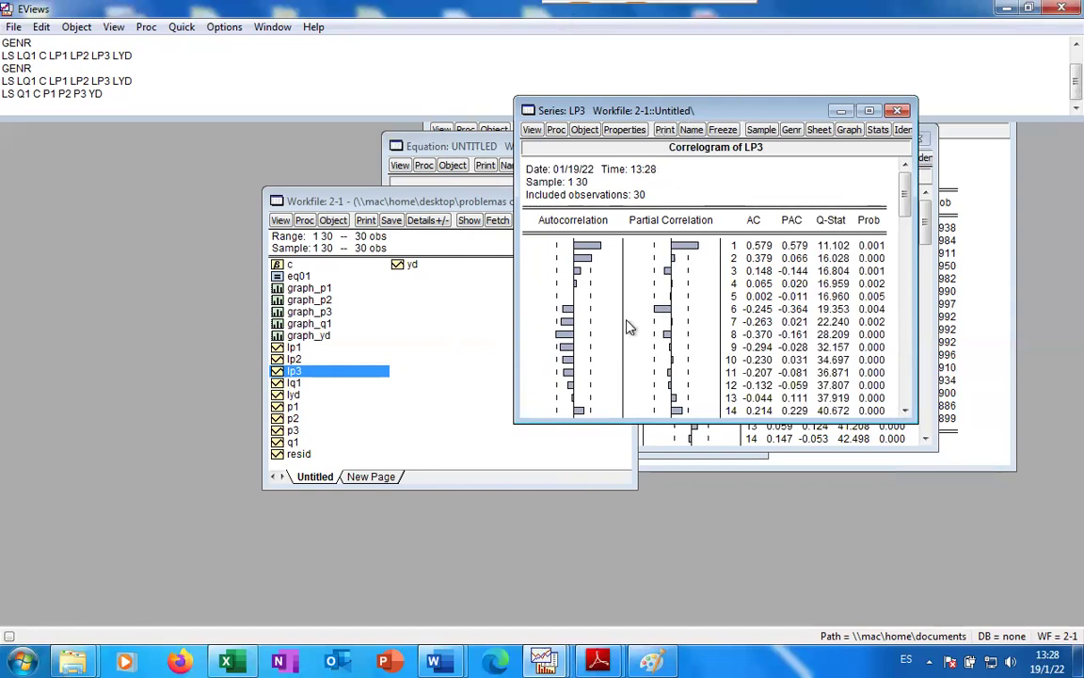
pyautogui.click(531, 130)
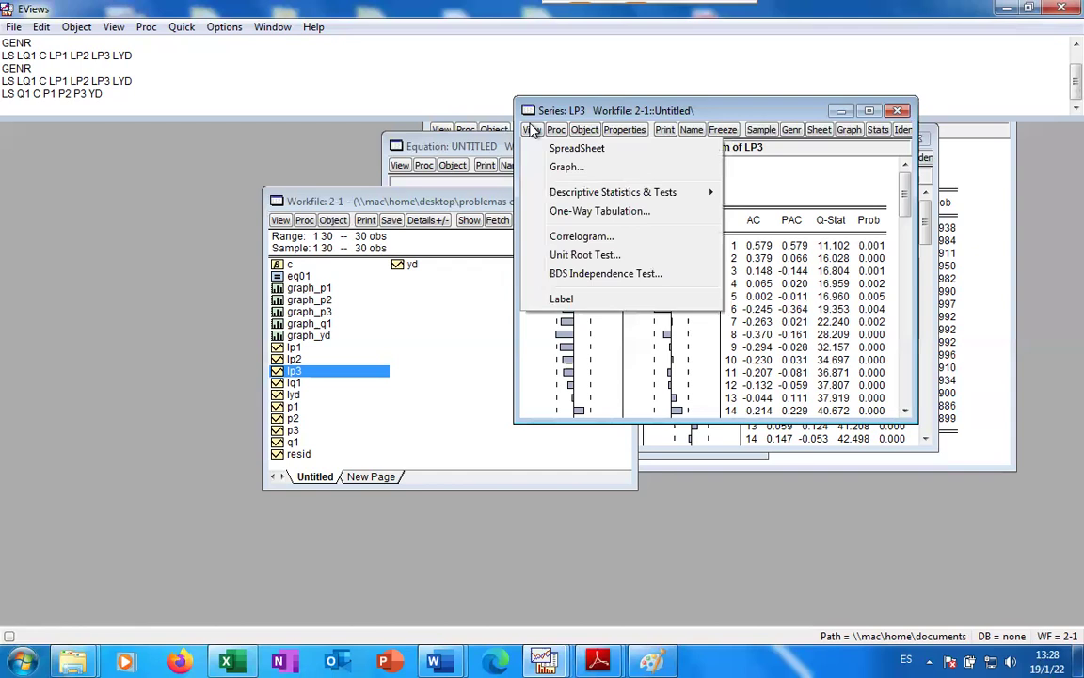
pyautogui.click(590, 238)
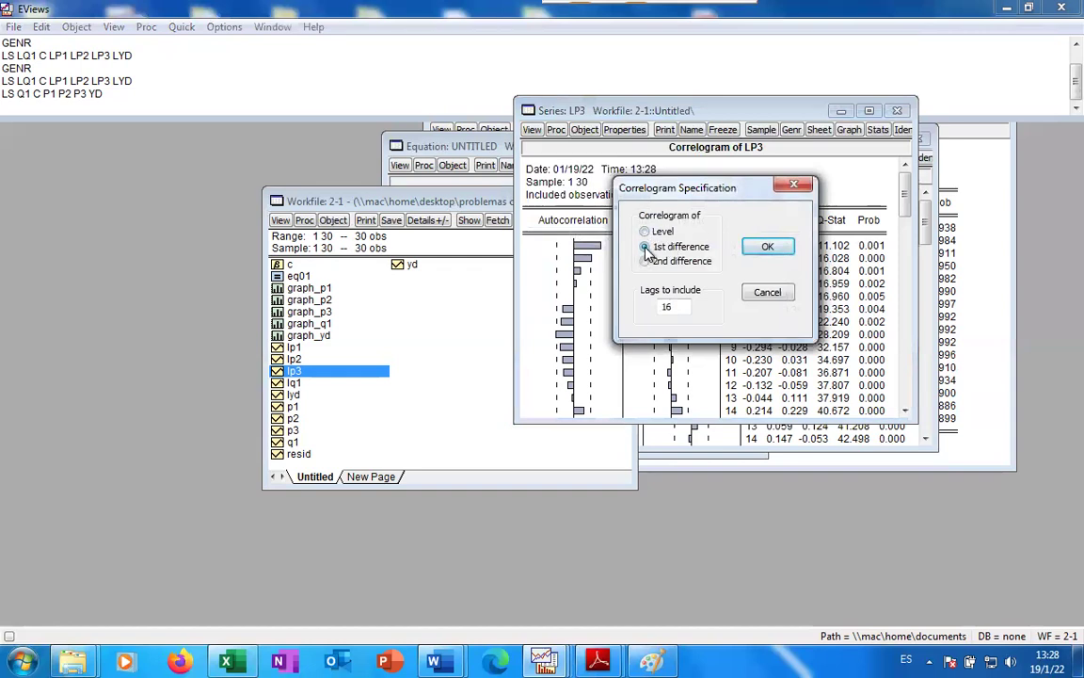
pyautogui.click(768, 248)
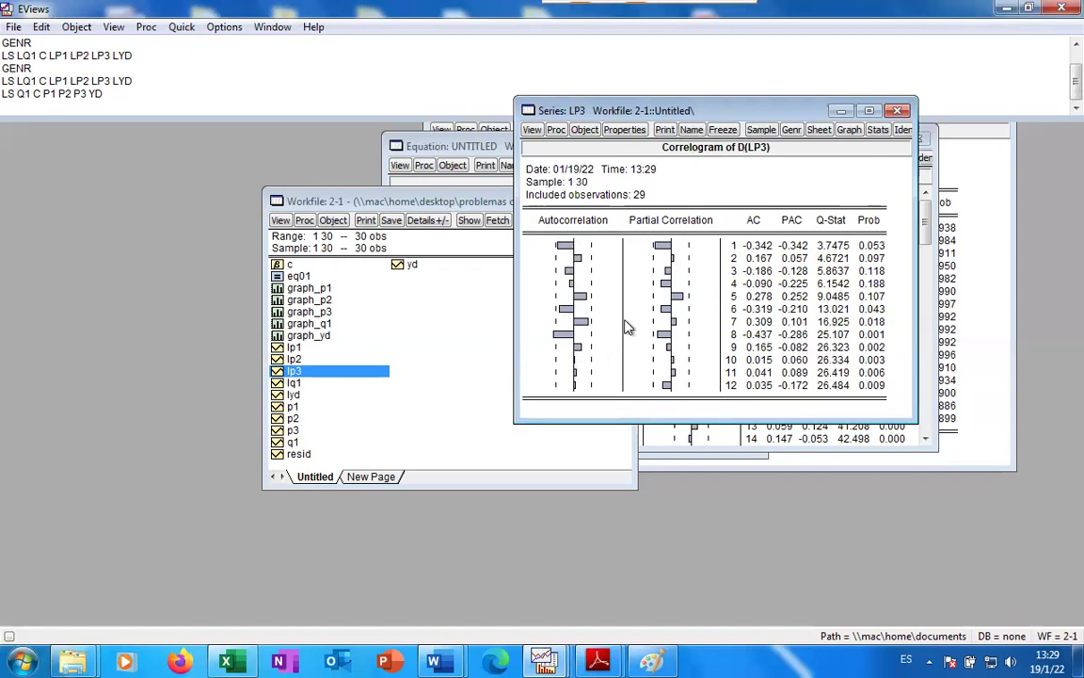
# Examine the probabilities and autocorrelation values across the lags in the correlogram of first-differenced LP3
pyautogui.click(880, 247)
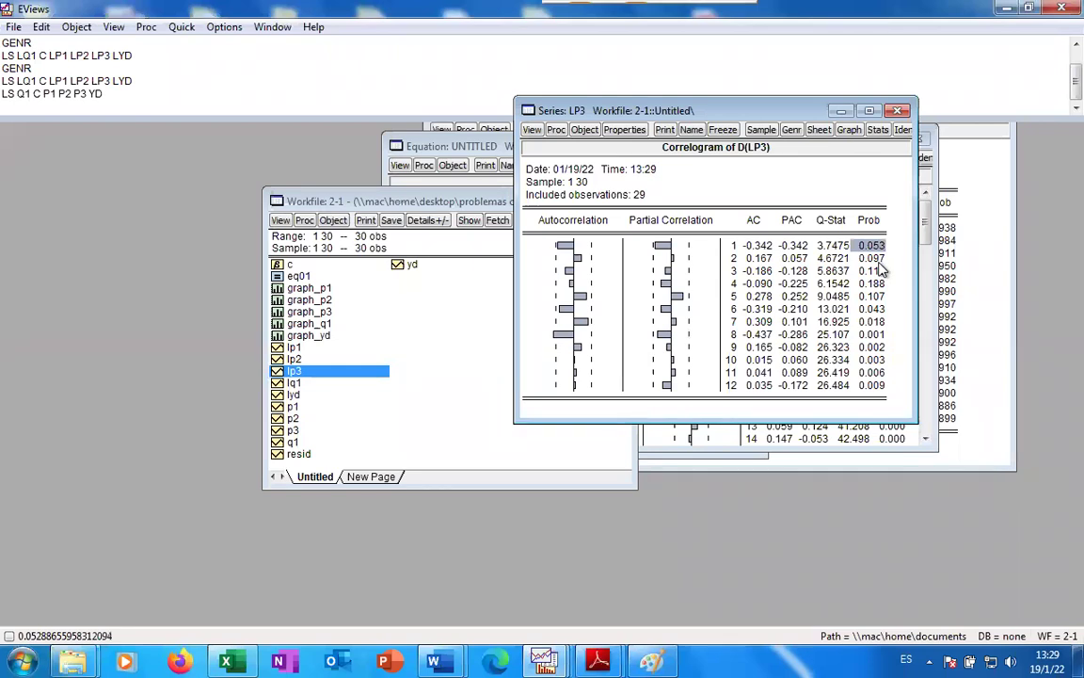
pyautogui.click(879, 269)
pyautogui.press('Up')
pyautogui.press('Down')
pyautogui.press('Down')
pyautogui.press('Down')
pyautogui.press('Down')
pyautogui.press('Left')
pyautogui.press('Left')
pyautogui.press('Left')
pyautogui.press('Left')
pyautogui.press('Left')
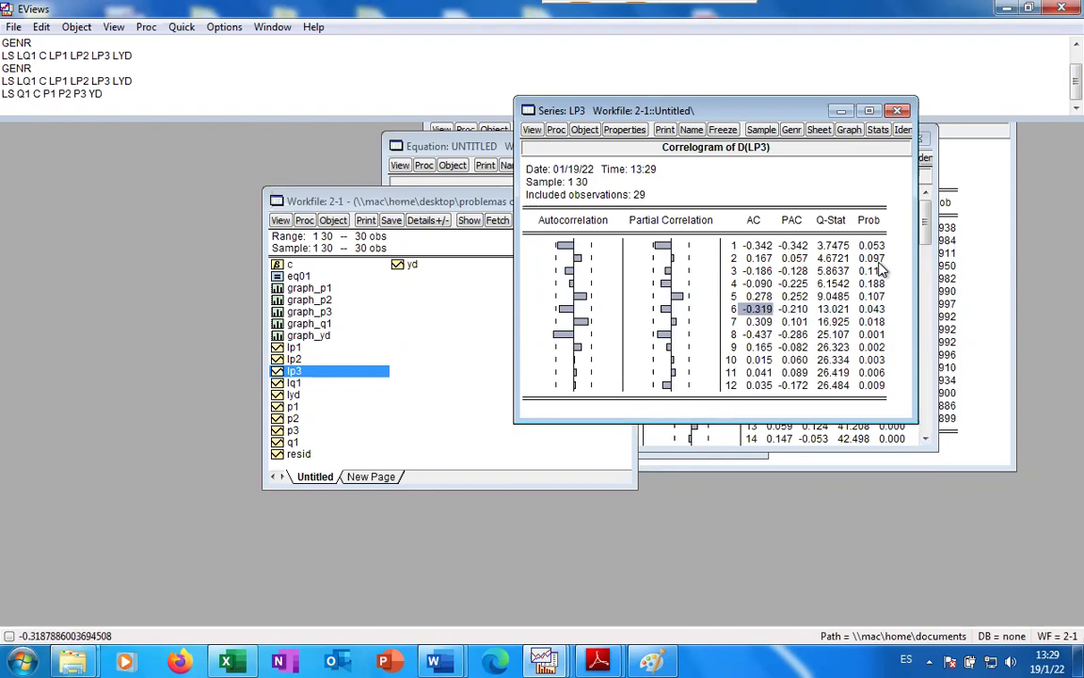
pyautogui.press('Right')
pyautogui.press('Right')
pyautogui.press('Right')
pyautogui.press('Right')
pyautogui.press('Right')
pyautogui.press('Down')
pyautogui.press('Down')
pyautogui.press('Down')
pyautogui.press('Down')
pyautogui.press('Down')
pyautogui.press('Down')
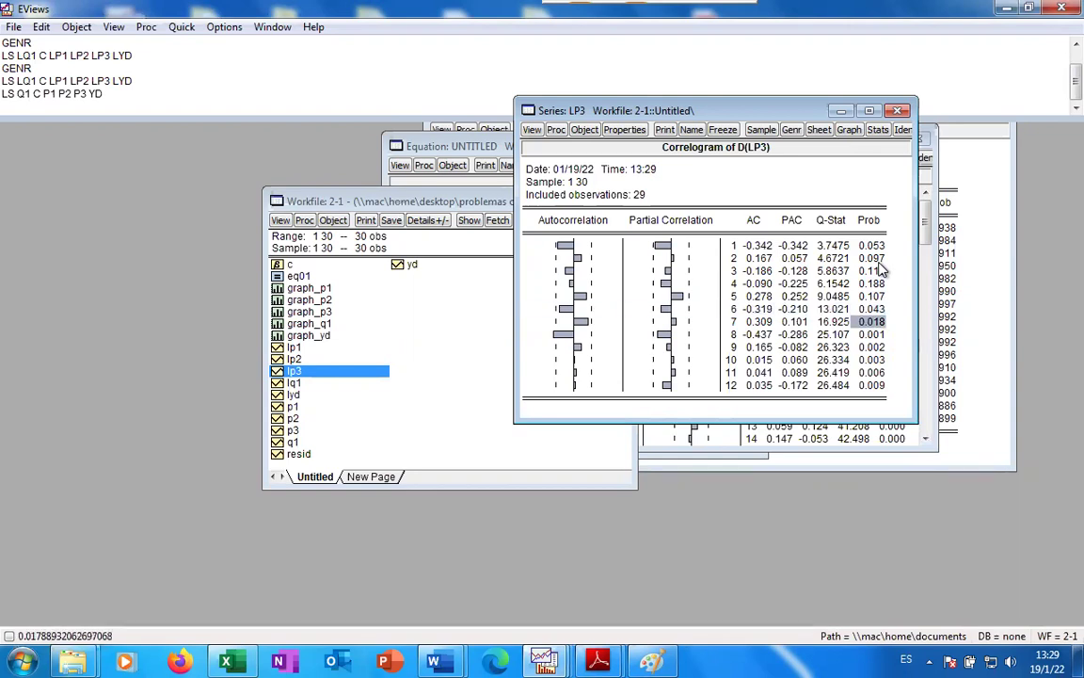
pyautogui.press('Up')
pyautogui.press('Up')
pyautogui.press('Up')
pyautogui.press('Up')
pyautogui.press('Up')
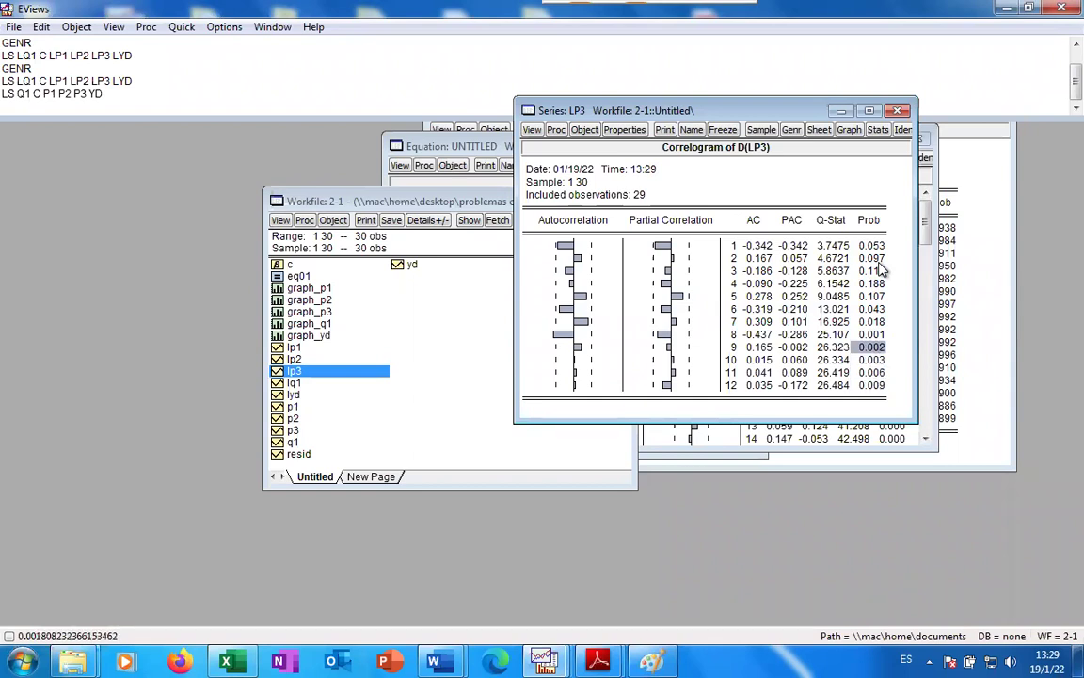
pyautogui.press('Up')
pyautogui.press('Up')
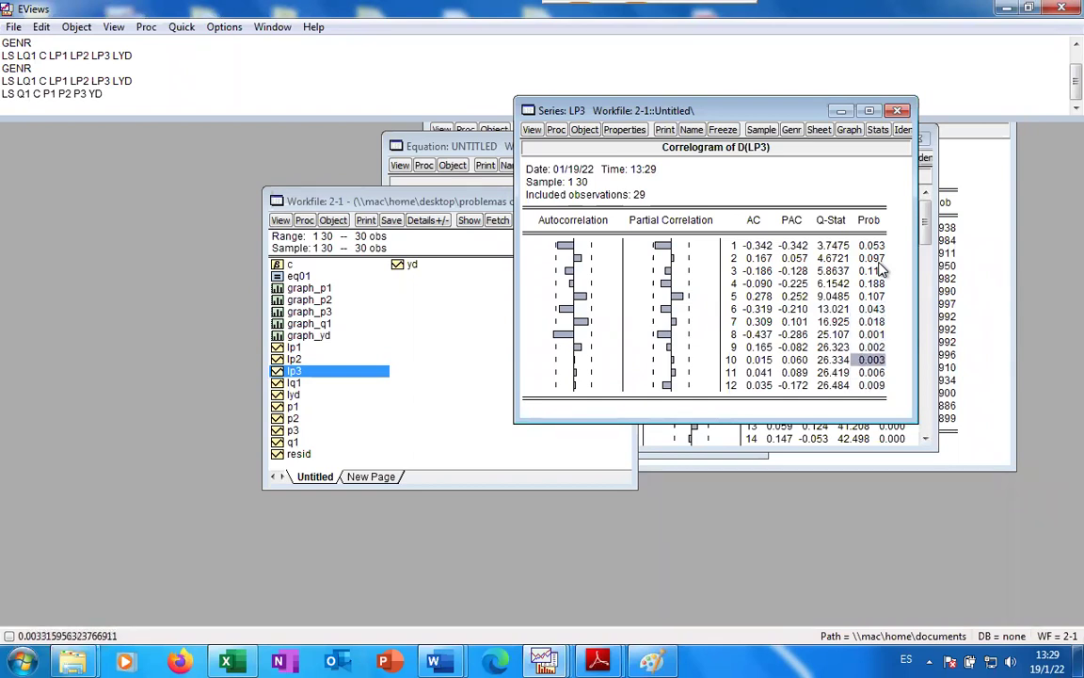
pyautogui.press('Down')
pyautogui.press('Down')
pyautogui.press('Down')
pyautogui.press('Down')
pyautogui.press('Up')
pyautogui.press('Up')
pyautogui.press('Up')
pyautogui.press('Up')
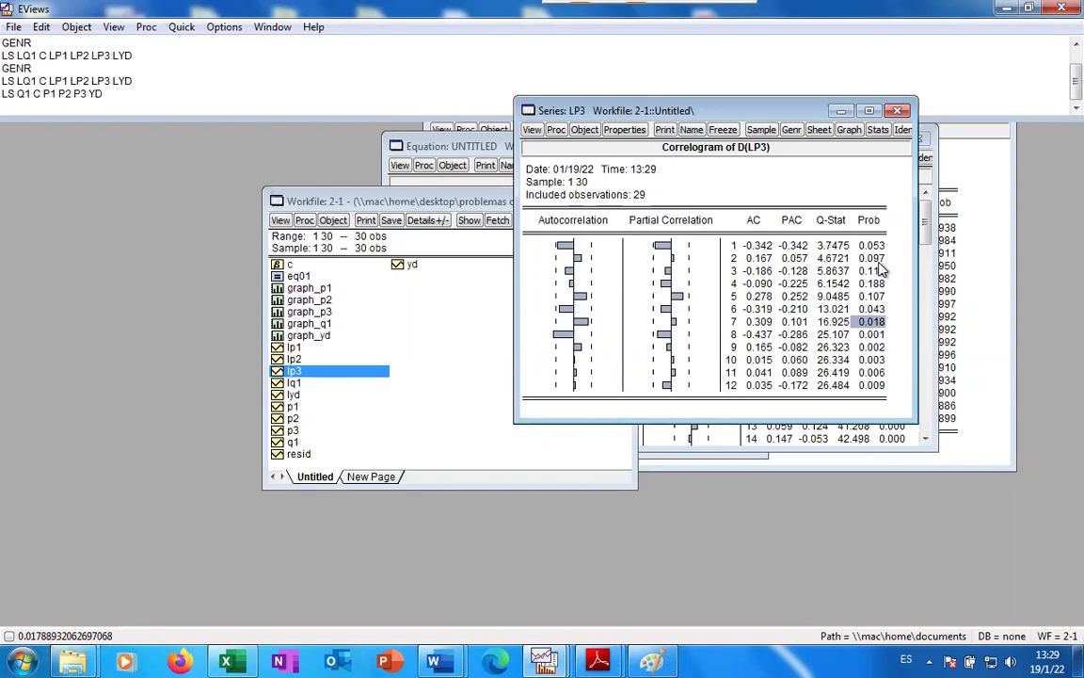
pyautogui.press('Down')
pyautogui.press('Down')
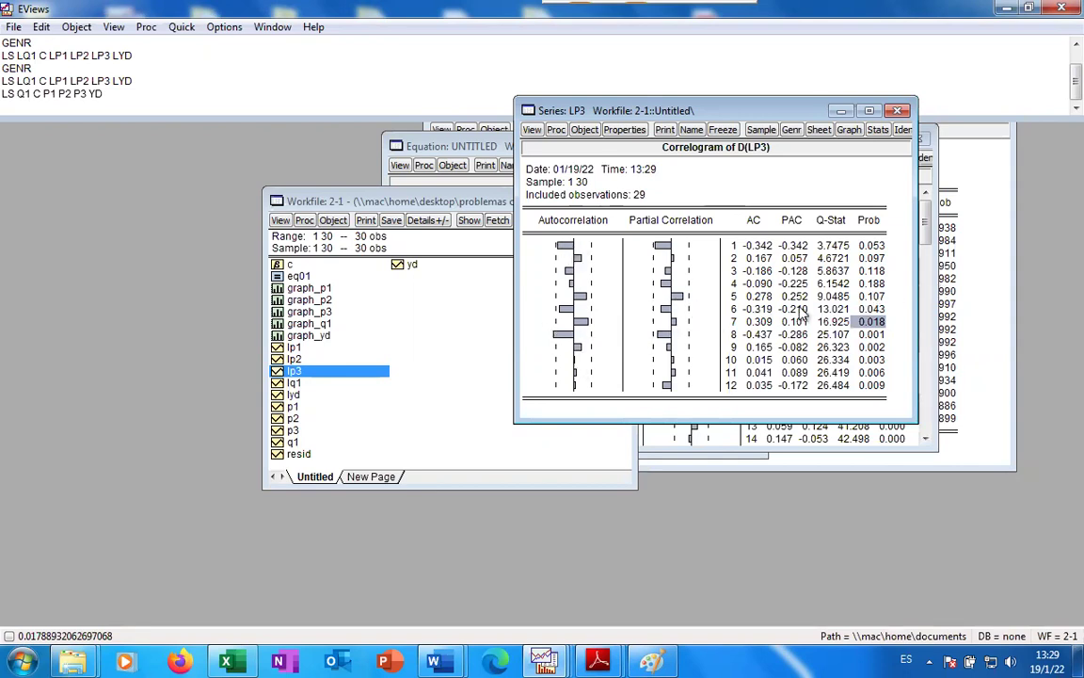
# View the correlogram of the 2nd difference of LP3 with 16 lags to include
pyautogui.click(530, 130)
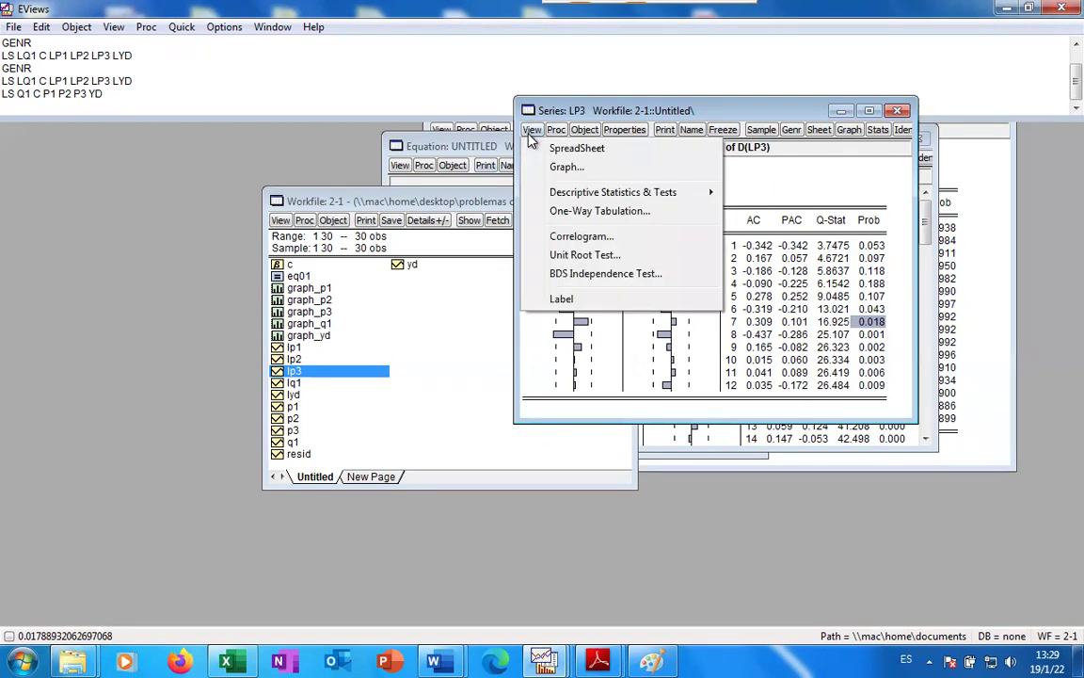
pyautogui.click(580, 236)
pyautogui.click(647, 263)
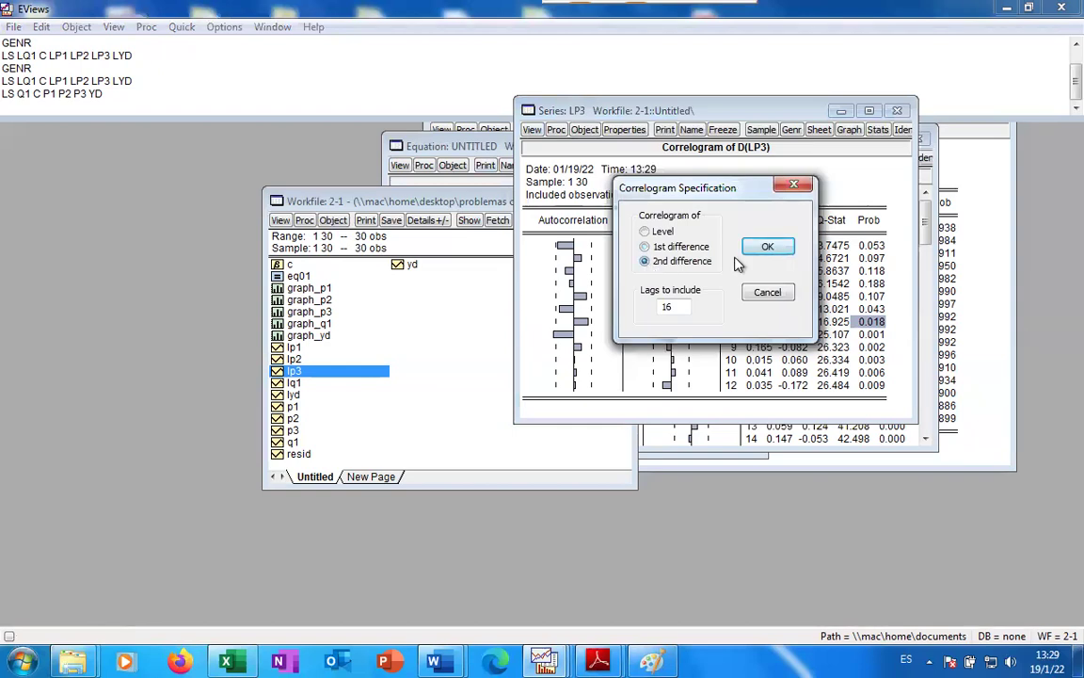
pyautogui.click(765, 247)
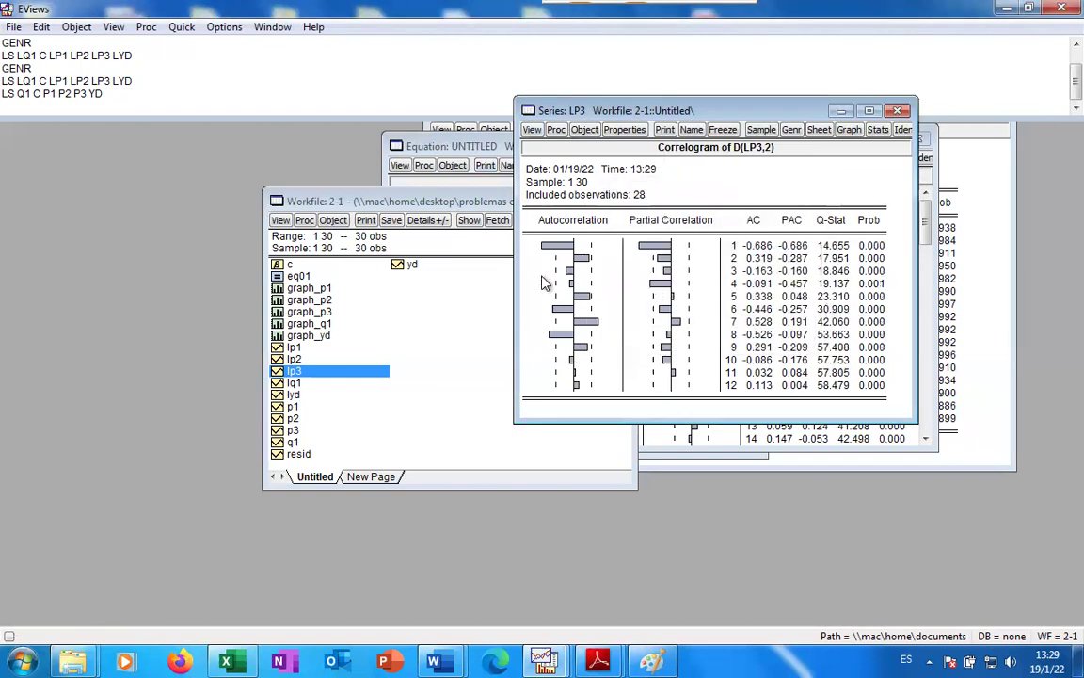
# Switch the LP3 correlogram back to the 1st difference
pyautogui.click(532, 129)
pyautogui.click(579, 236)
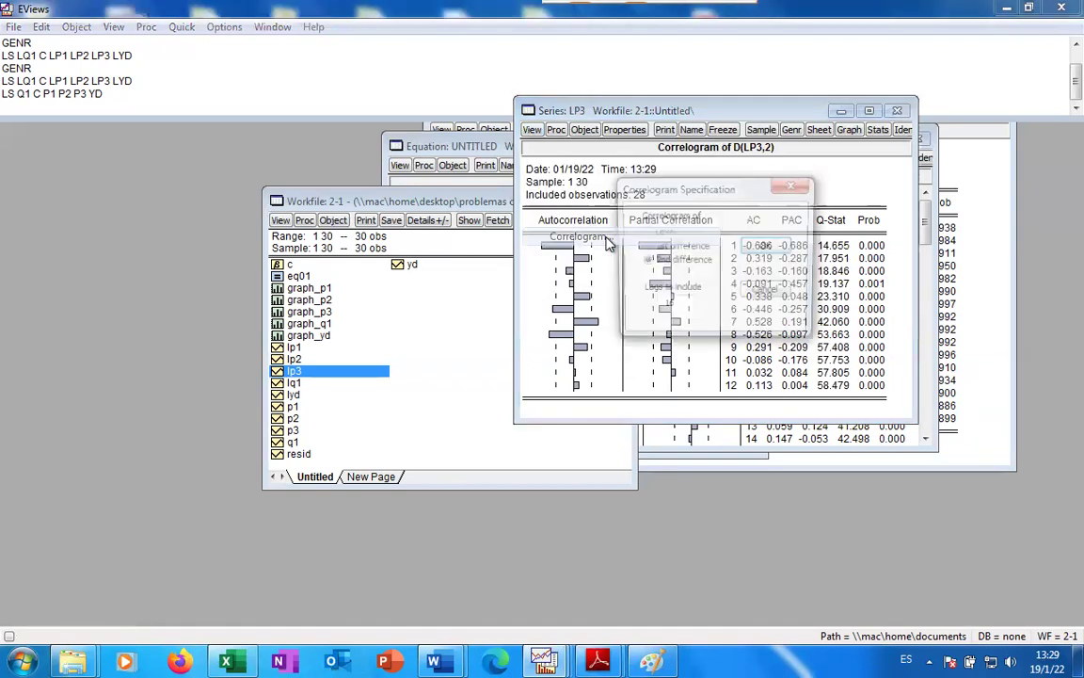
pyautogui.click(646, 246)
pyautogui.click(766, 248)
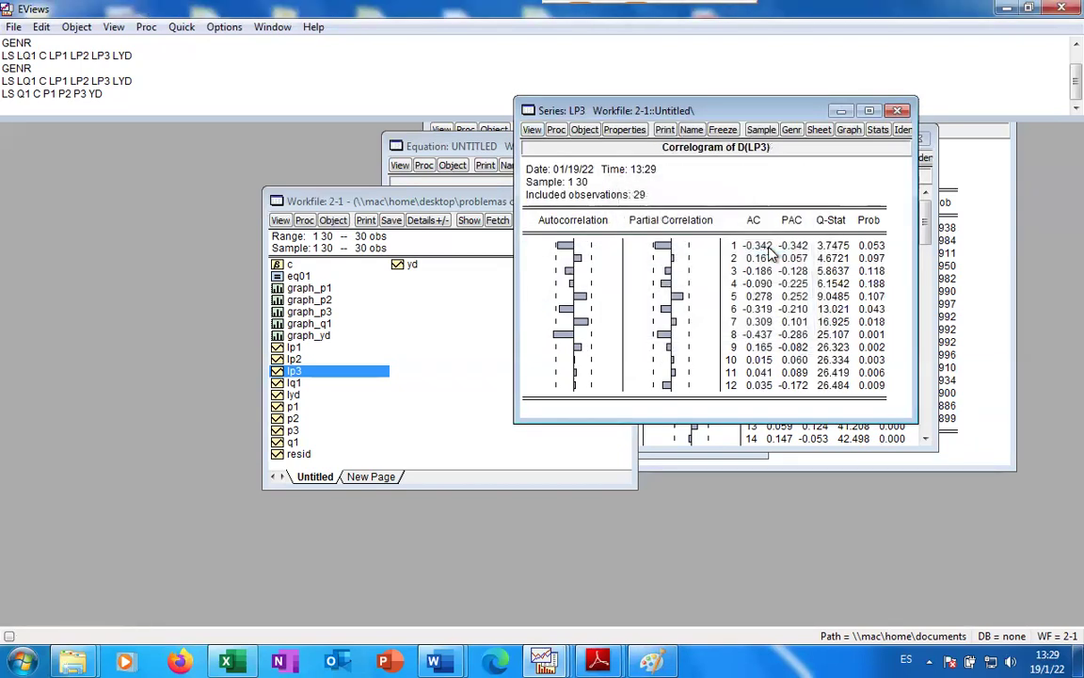
pyautogui.click(532, 131)
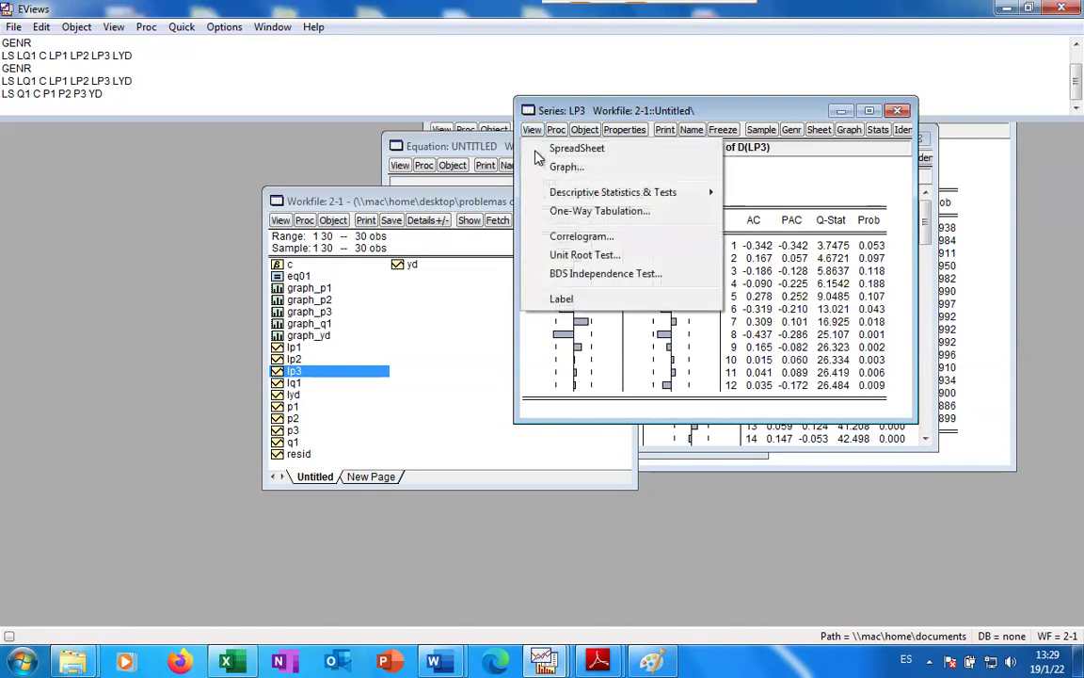
pyautogui.click(755, 271)
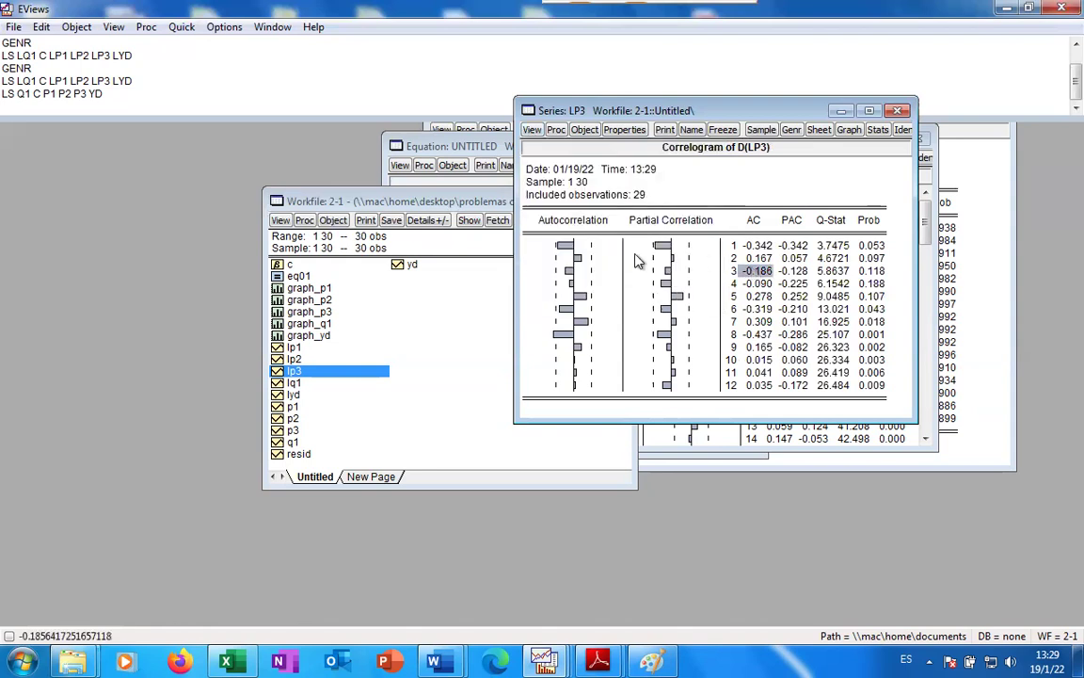
# Run an Augmented Dickey-Fuller unit root test on LP3 in level with an intercept and check its probability
pyautogui.click(531, 131)
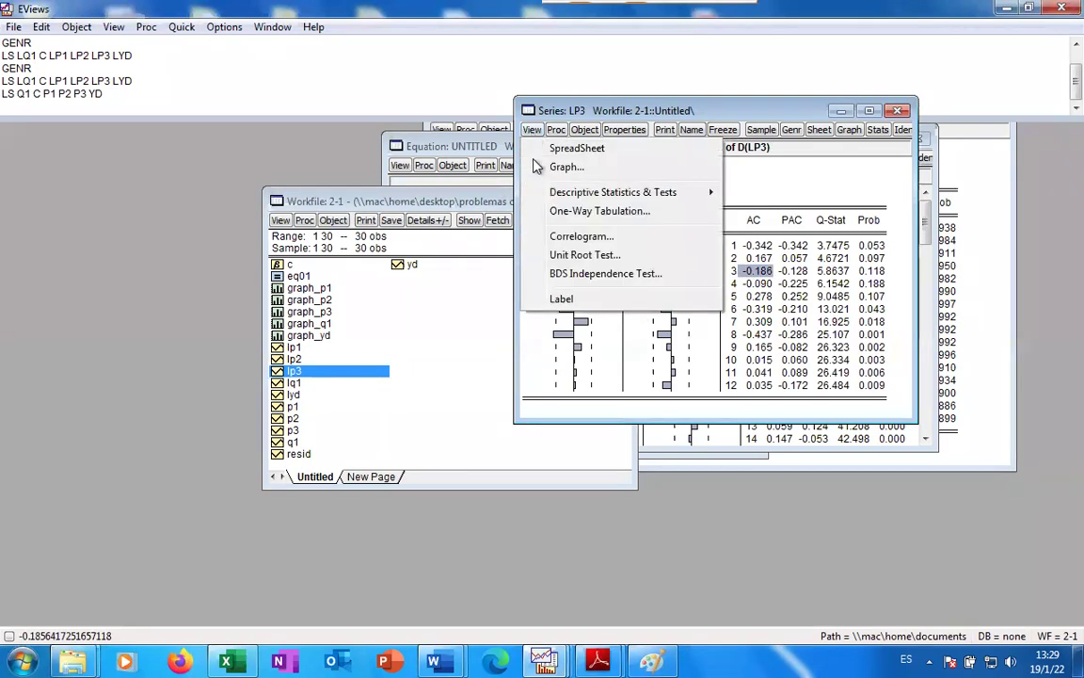
pyautogui.click(584, 251)
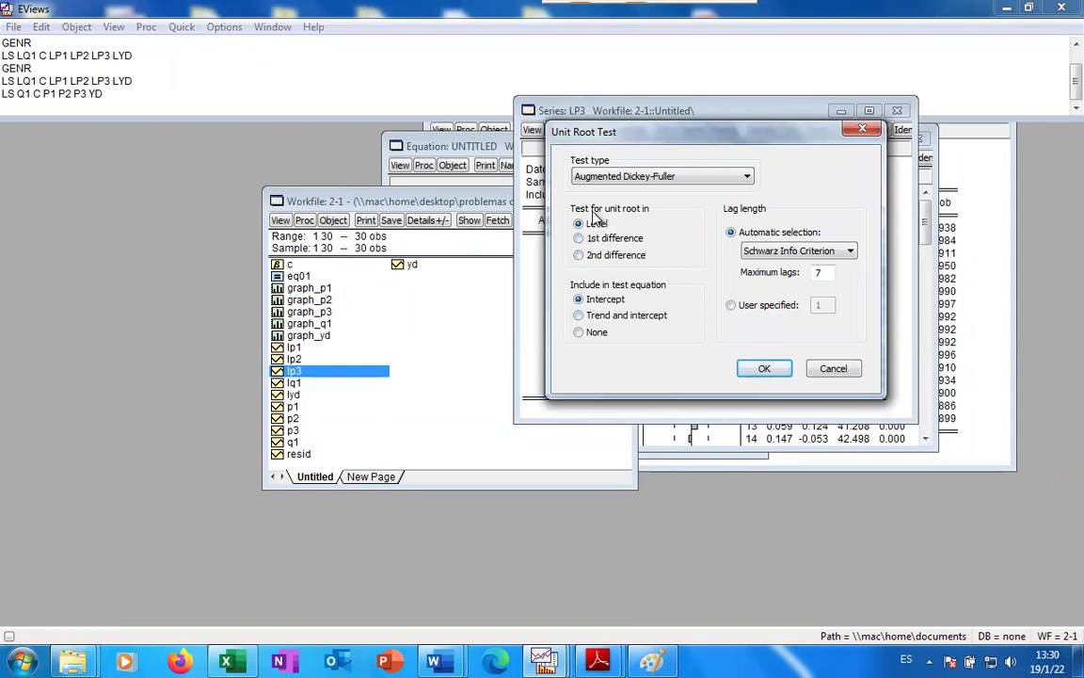
pyautogui.click(770, 369)
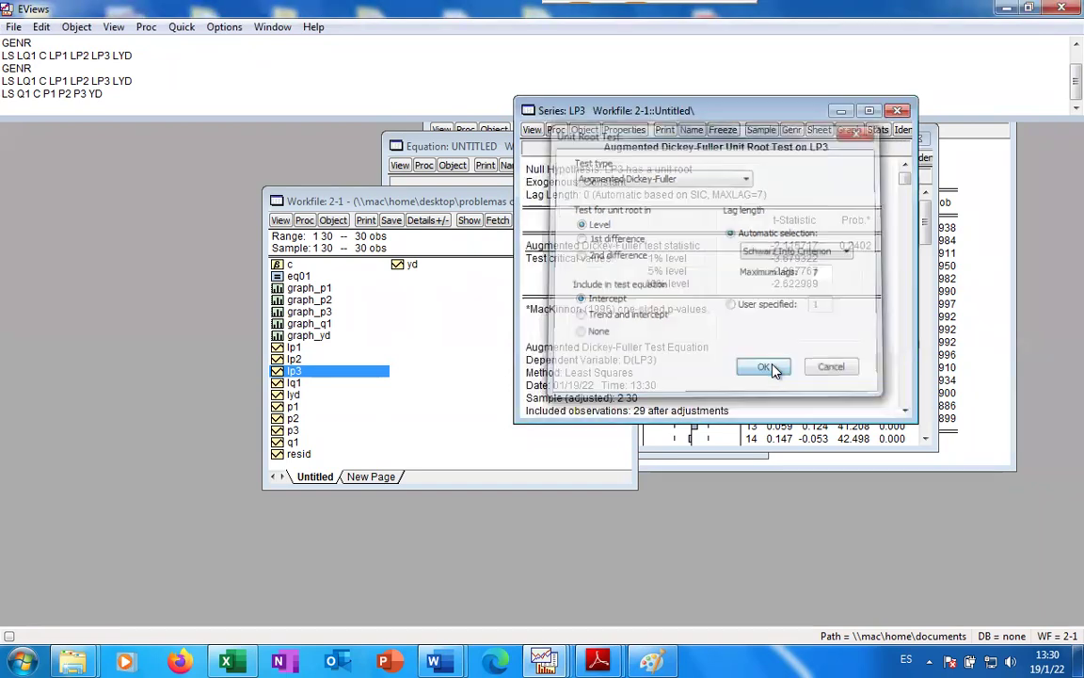
pyautogui.click(856, 247)
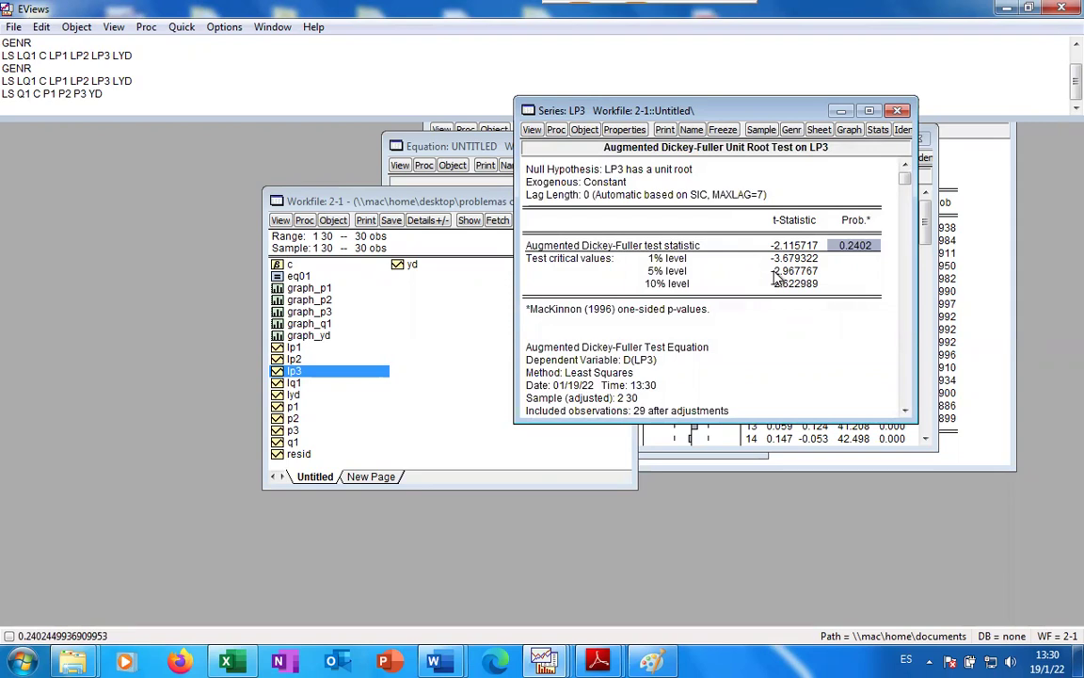
pyautogui.click(850, 249)
# Write the note "TEST DF MAYOR AL 5% LA SERIE NO ES ESTACIONARIA" below the last LS command, without running it
pyautogui.click(113, 102)
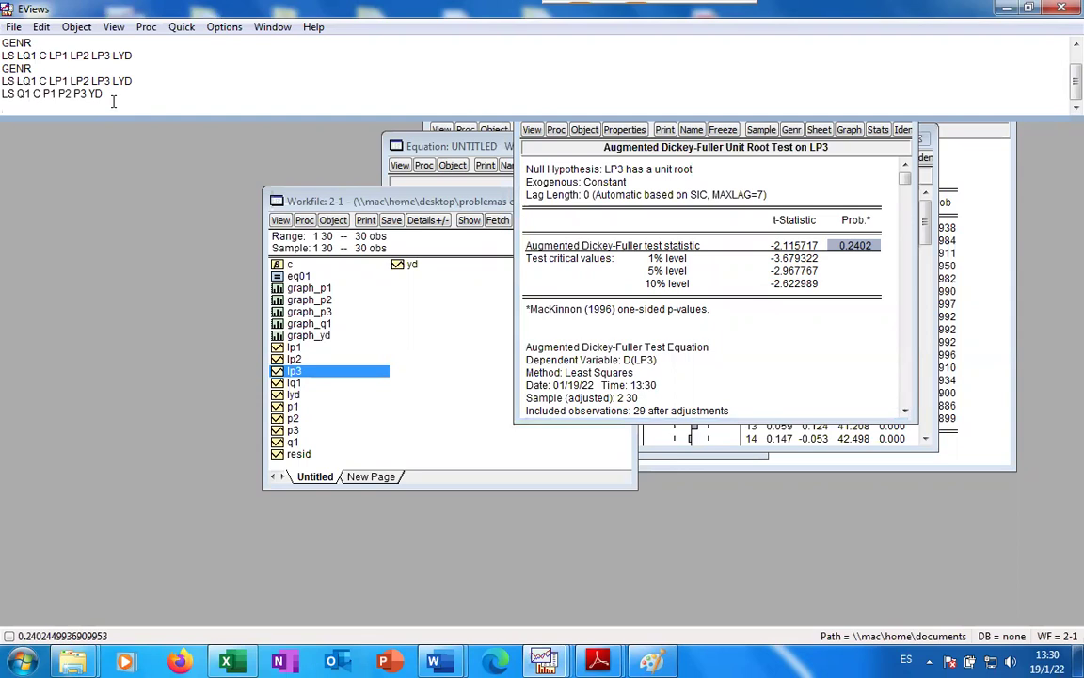
pyautogui.write('D')
pyautogui.press('BackSpace')
pyautogui.write('TEST DF MAYO')
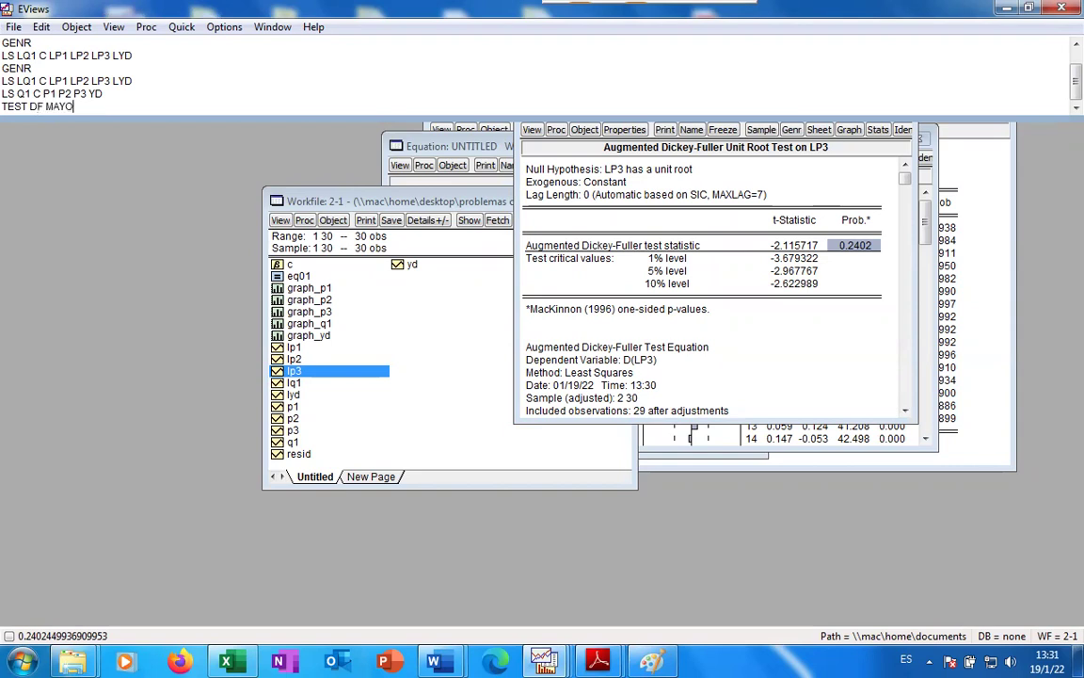
pyautogui.write('R AL %')
pyautogui.press('BackSpace')
pyautogui.write('5% ')
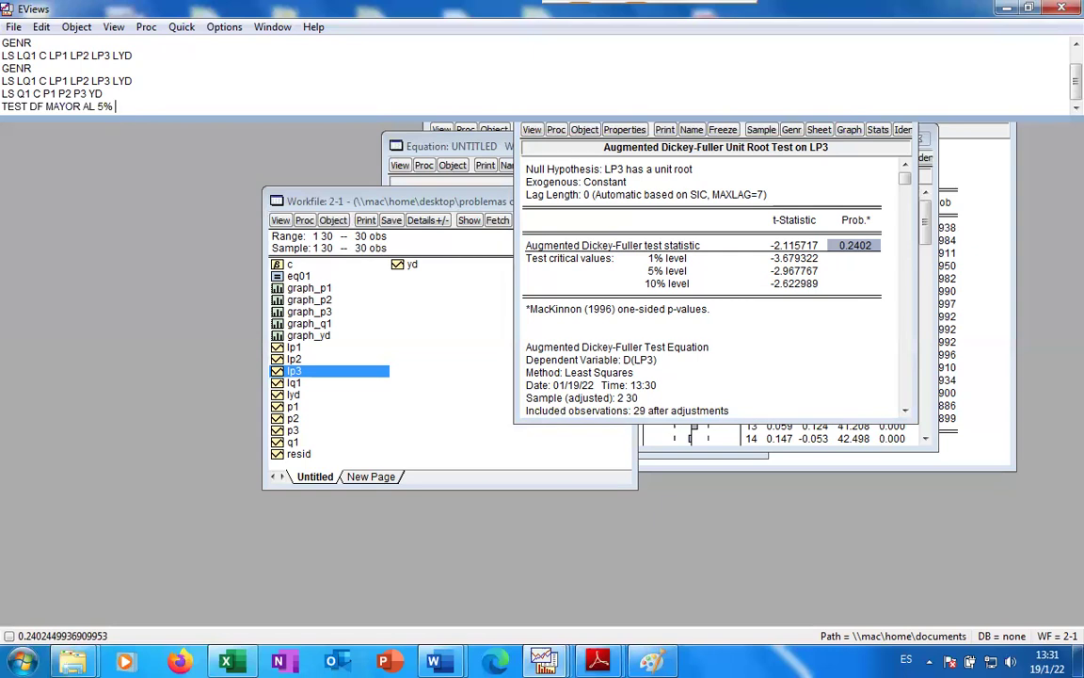
pyautogui.write('LA SERIE NO ES ESTACIONARIA')
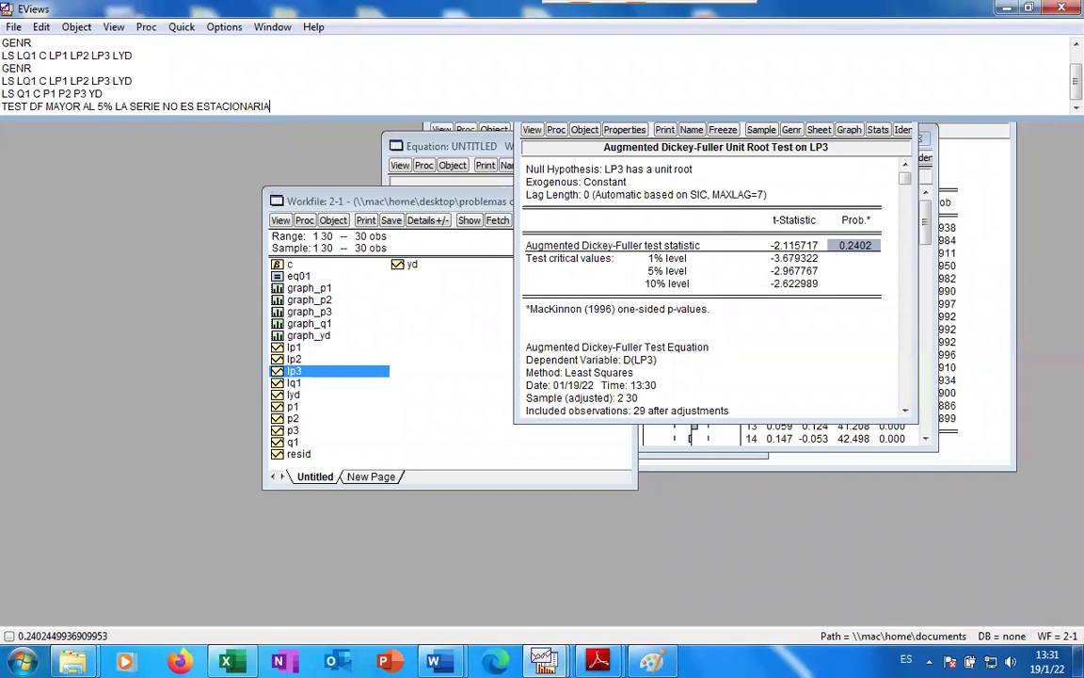
# Run the Augmented Dickey-Fuller test on LP3 in level with trend and intercept, and compare its t-statistic with the critical values
pyautogui.click(532, 131)
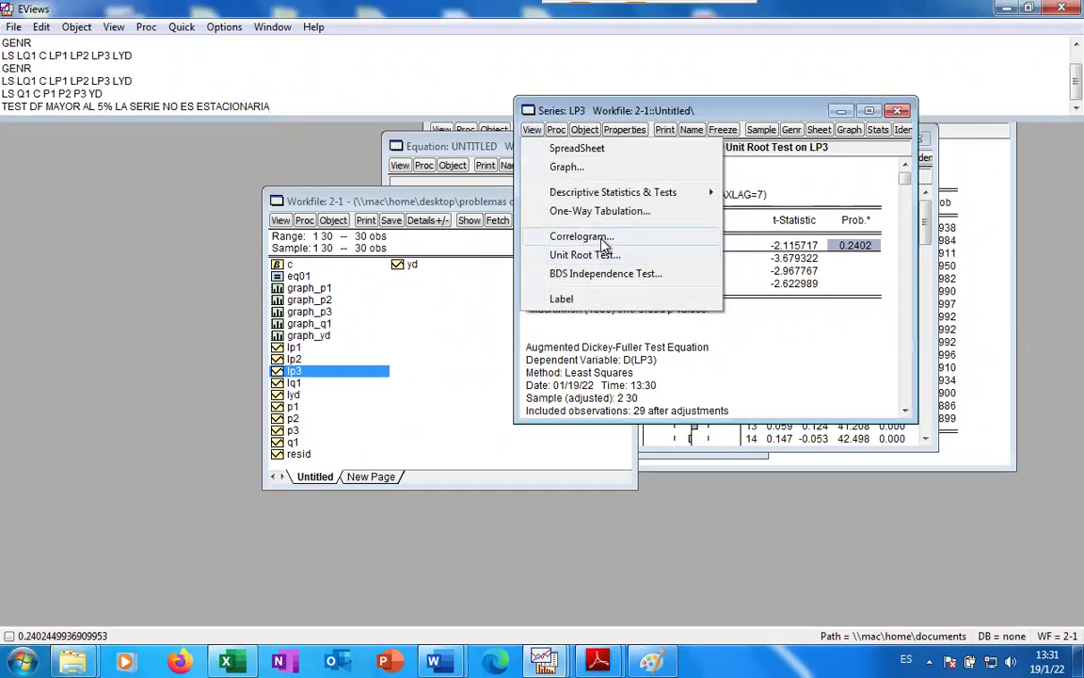
pyautogui.click(595, 256)
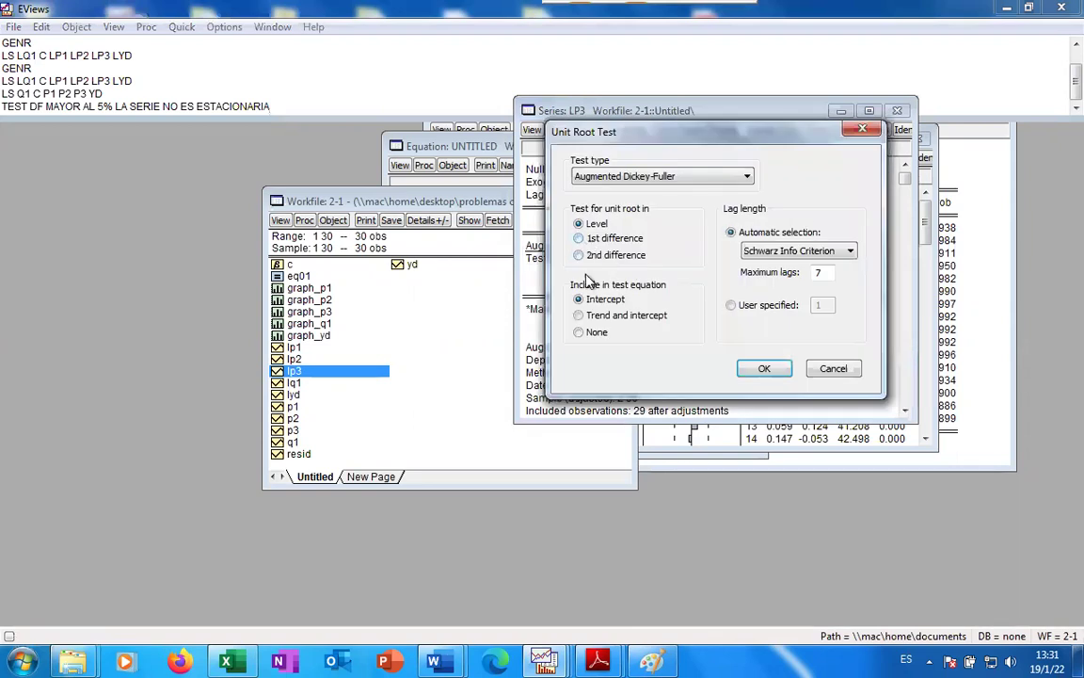
pyautogui.click(579, 317)
pyautogui.click(764, 370)
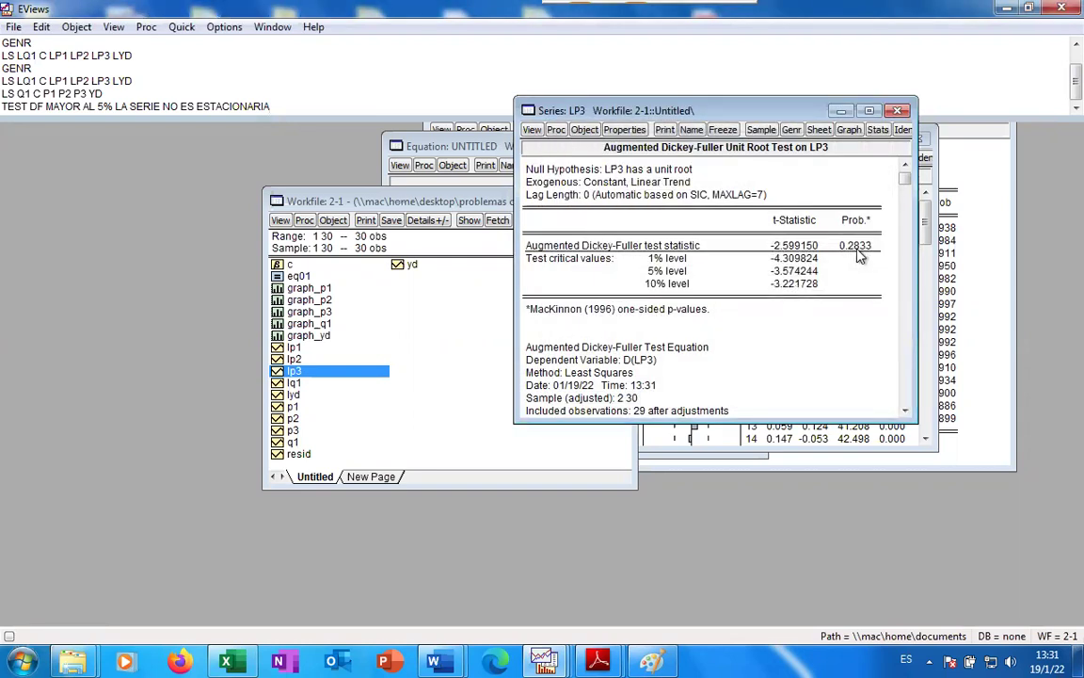
pyautogui.click(797, 246)
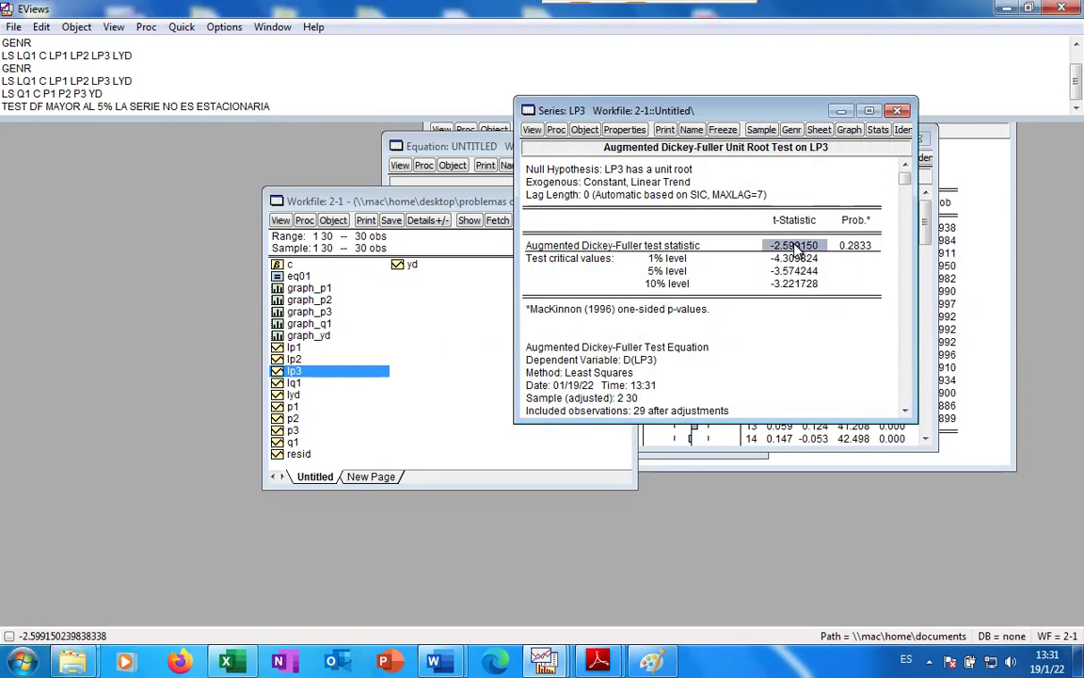
pyautogui.moveTo(797, 247); pyautogui.dragTo(797, 271)
pyautogui.hotkey('shift', 'Down')
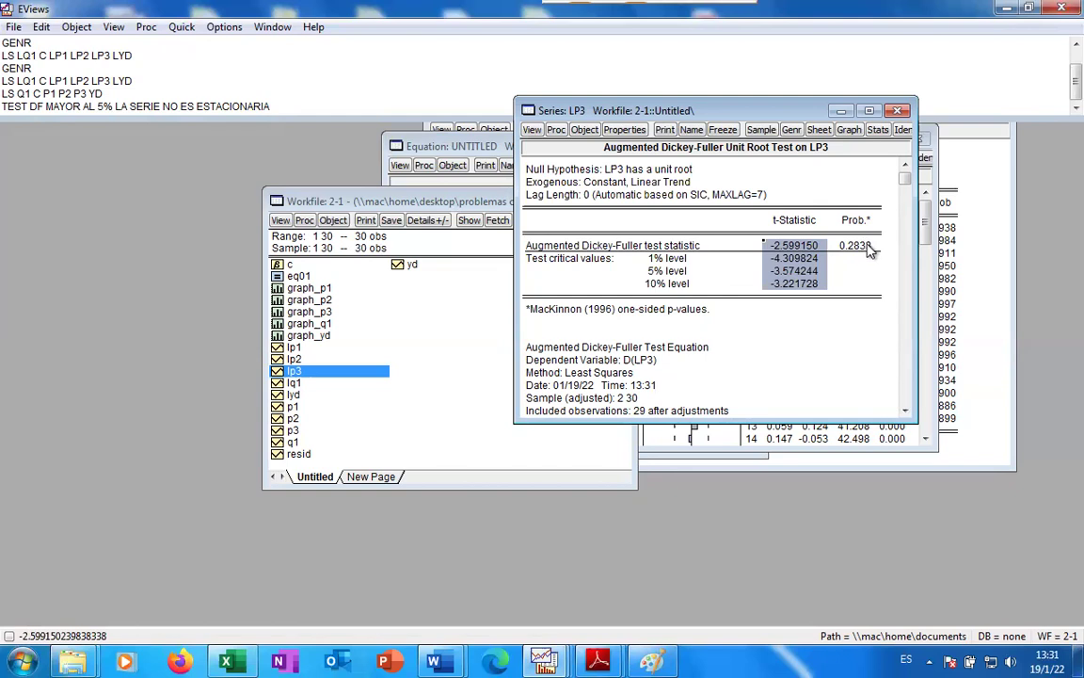
# Run the Augmented Dickey-Fuller test on LP3 in level with no intercept or trend
pyautogui.click(532, 130)
pyautogui.click(561, 252)
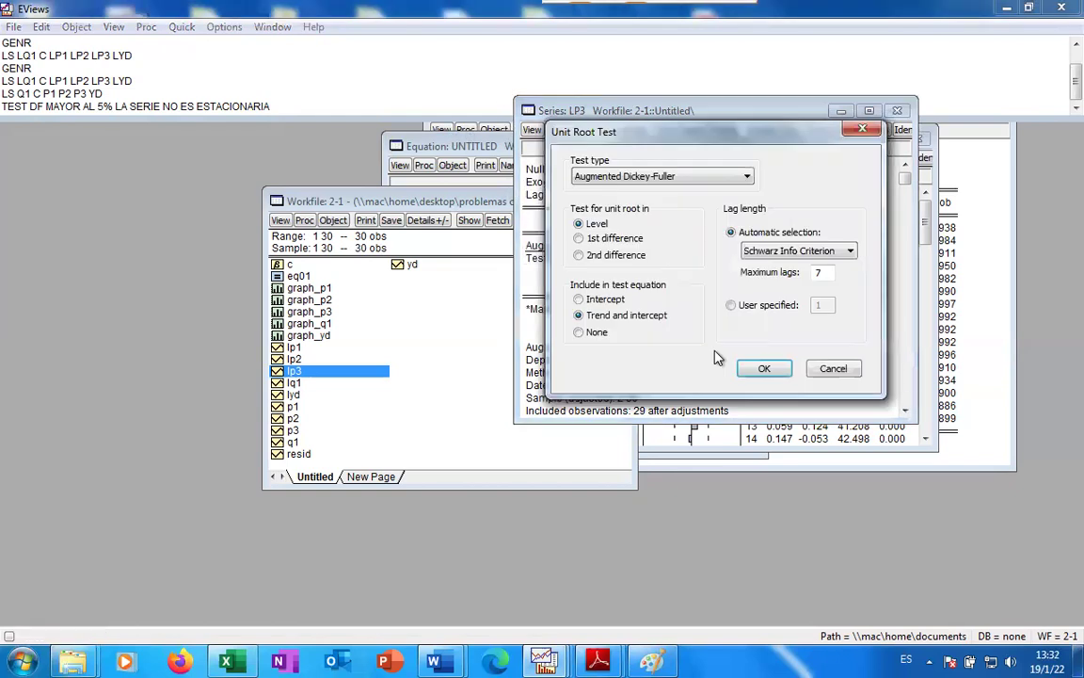
pyautogui.click(593, 330)
pyautogui.click(768, 368)
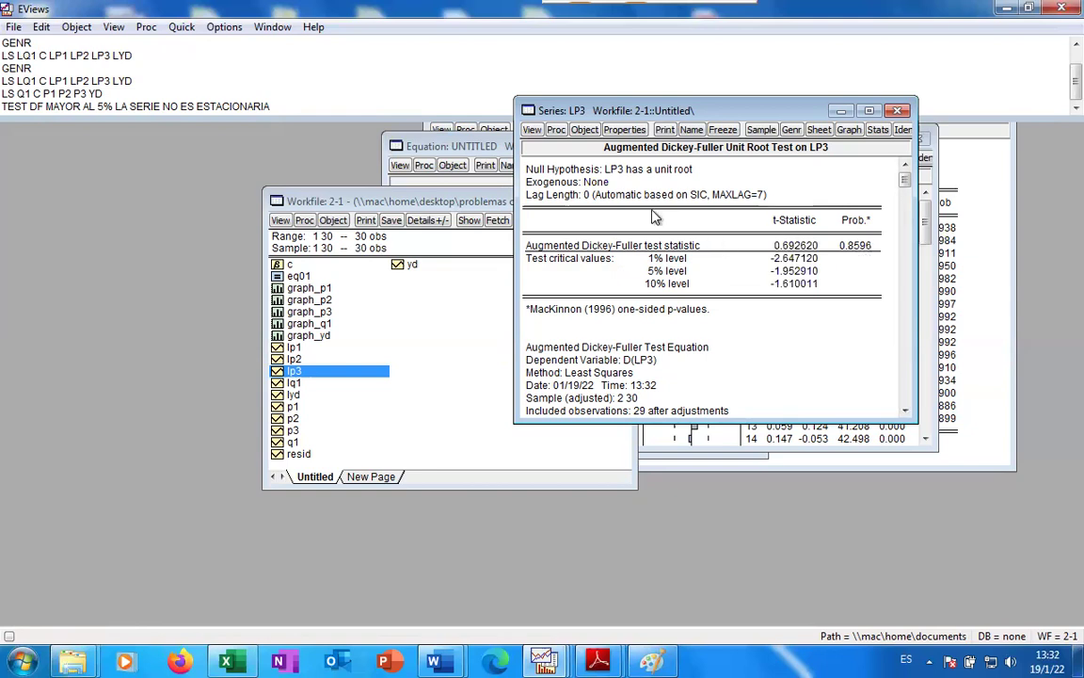
# Run the Augmented Dickey-Fuller test on the 1st difference of LP3 with an intercept
pyautogui.click(531, 130)
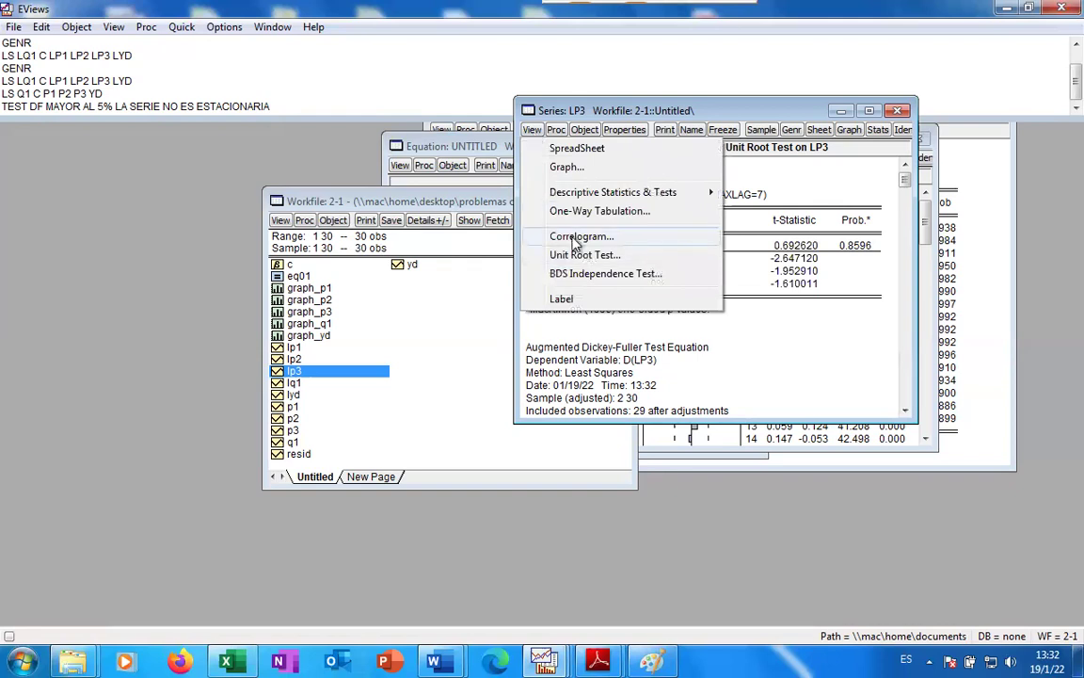
pyautogui.click(565, 255)
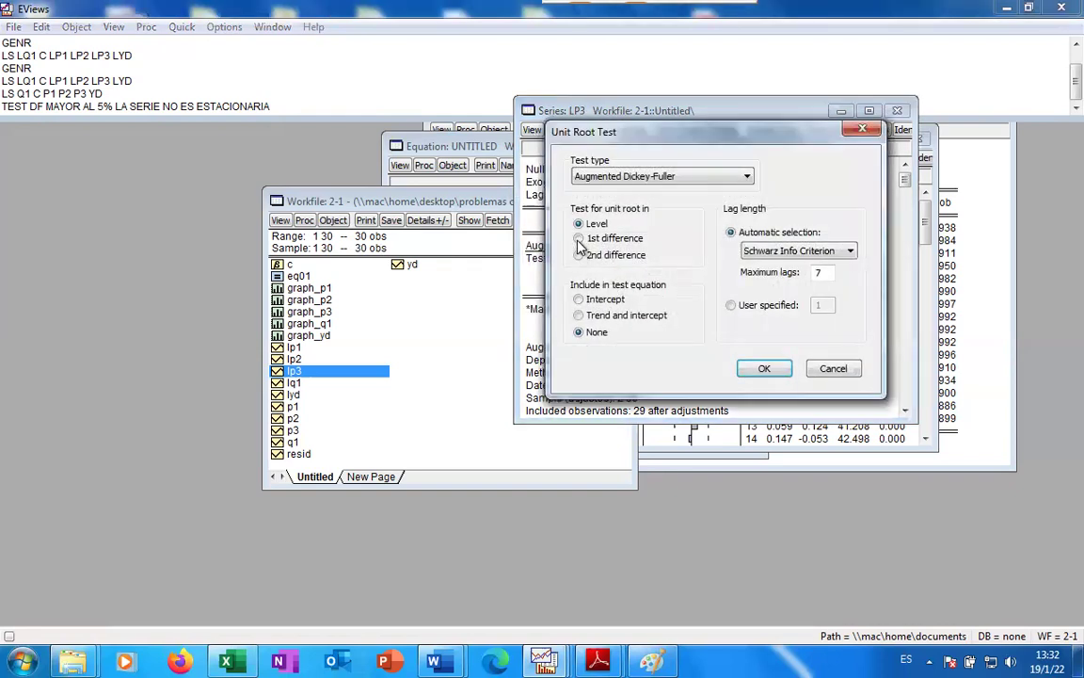
pyautogui.click(580, 238)
pyautogui.click(580, 299)
pyautogui.click(765, 368)
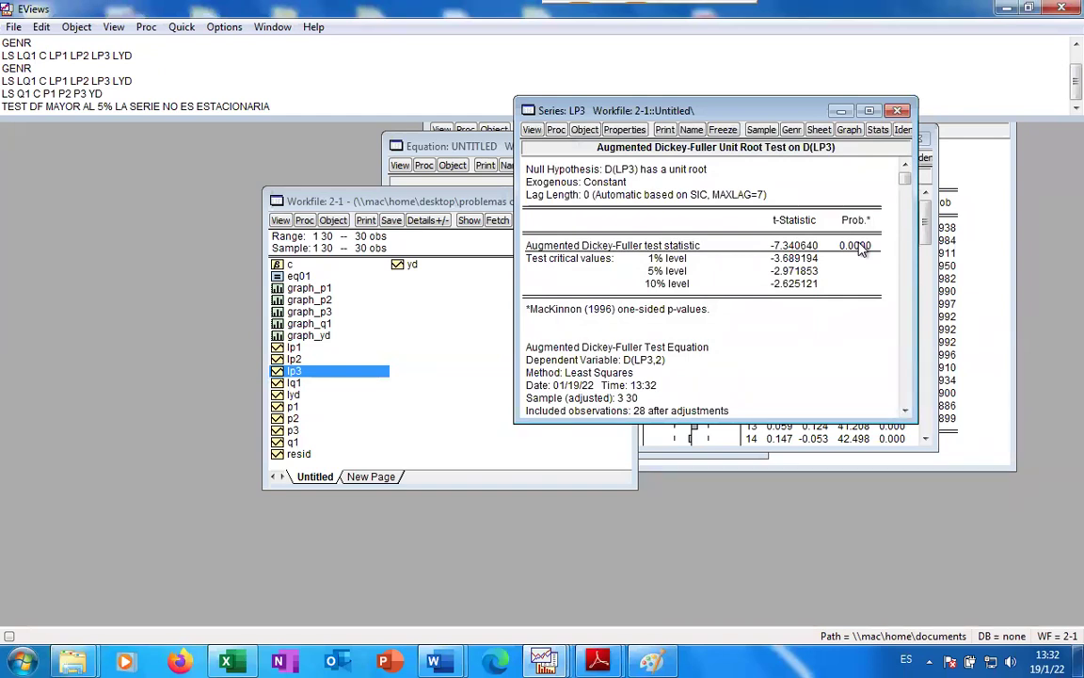
# Display the correlogram of the 1st difference of LP3 with 16 lags to include
pyautogui.click(531, 129)
pyautogui.click(564, 238)
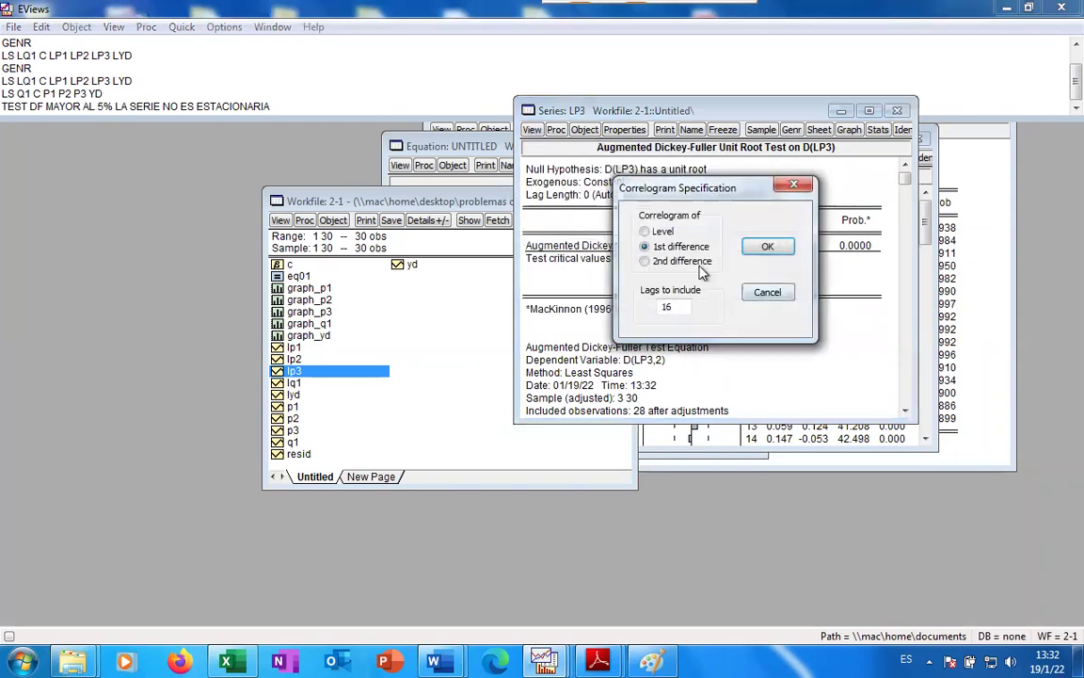
pyautogui.click(765, 248)
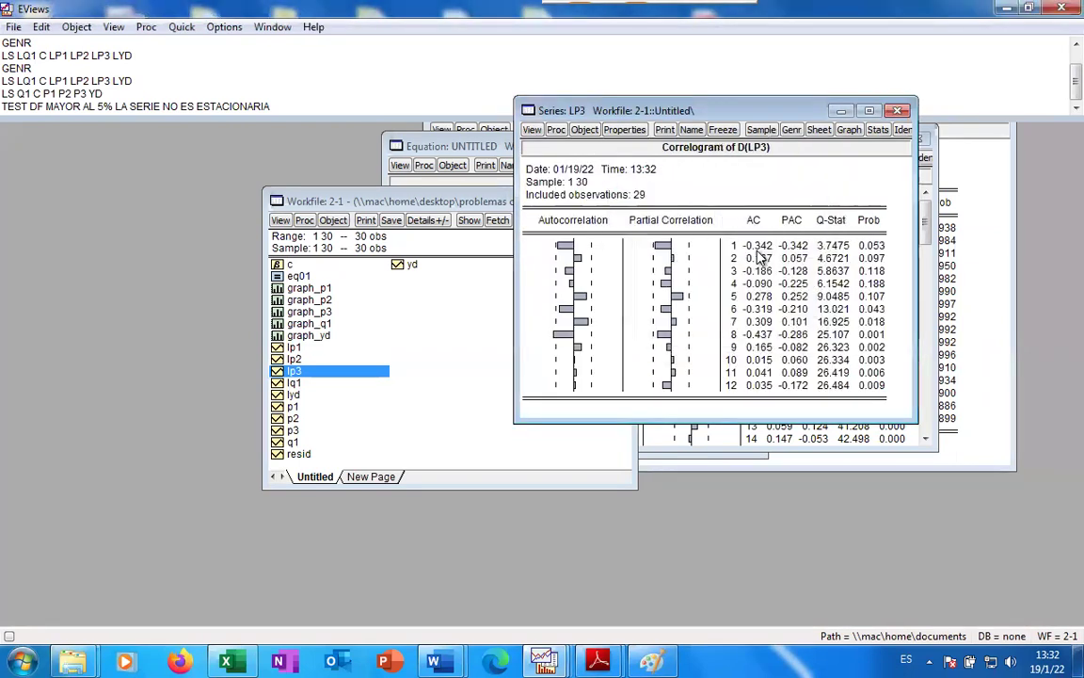
# Examine the probabilities at the higher lags, from about lag 6 on, in the correlogram of first-differenced LP3
pyautogui.click(875, 322)
pyautogui.click(879, 332)
pyautogui.press('Down')
pyautogui.press('Down')
pyautogui.press('Down')
pyautogui.press('Down')
pyautogui.press('Down')
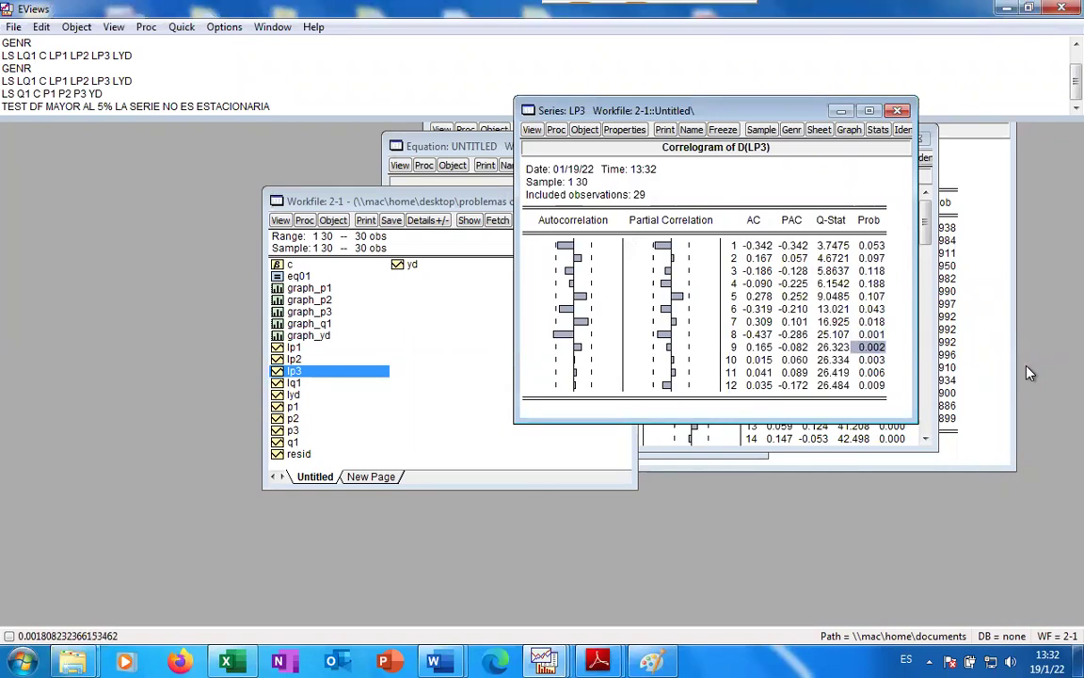
pyautogui.press('Up')
pyautogui.press('Up')
pyautogui.press('Up')
pyautogui.press('Up')
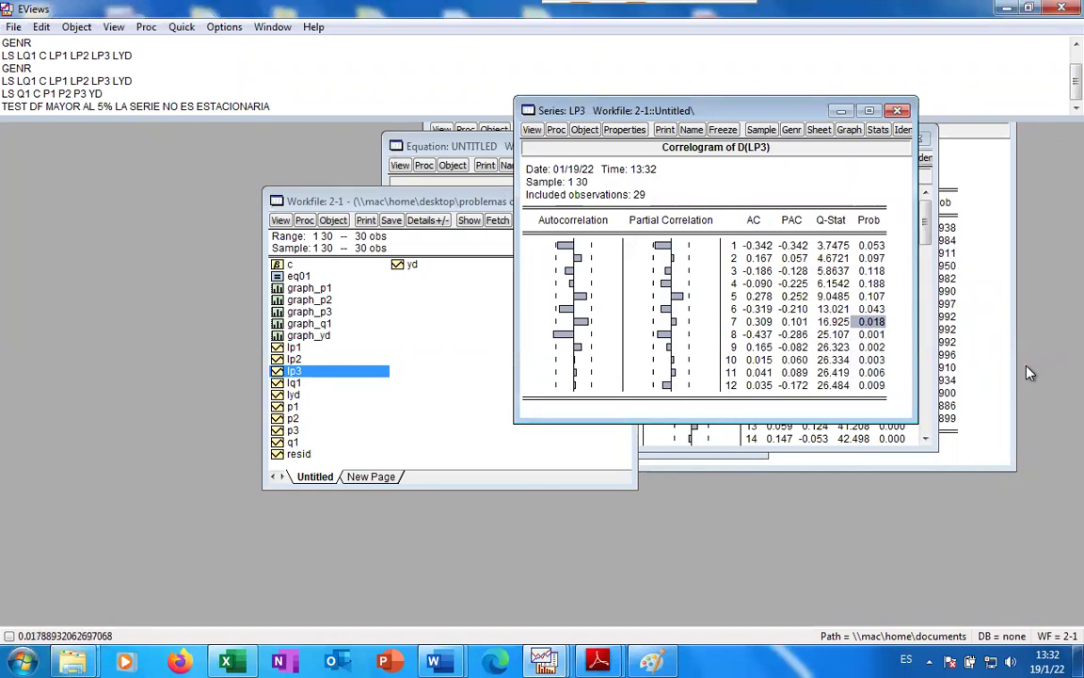
pyautogui.press('Down')
pyautogui.press('Down')
pyautogui.press('Up')
pyautogui.press('Up')
pyautogui.press('Up')
pyautogui.press('Up')
pyautogui.press('Up')
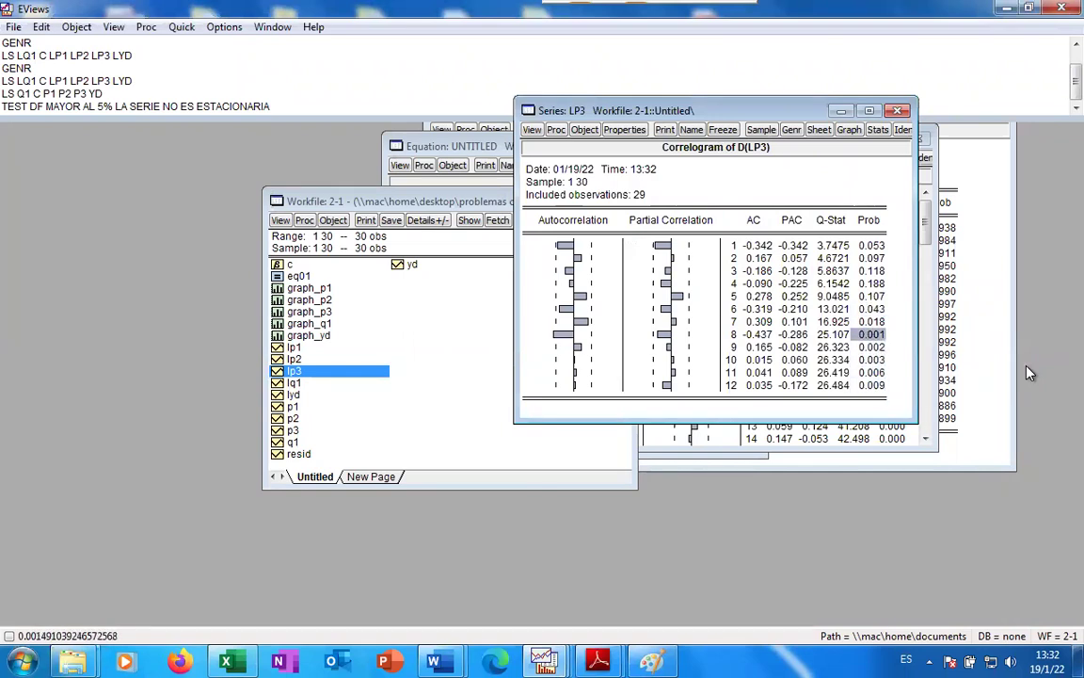
pyautogui.press('Down')
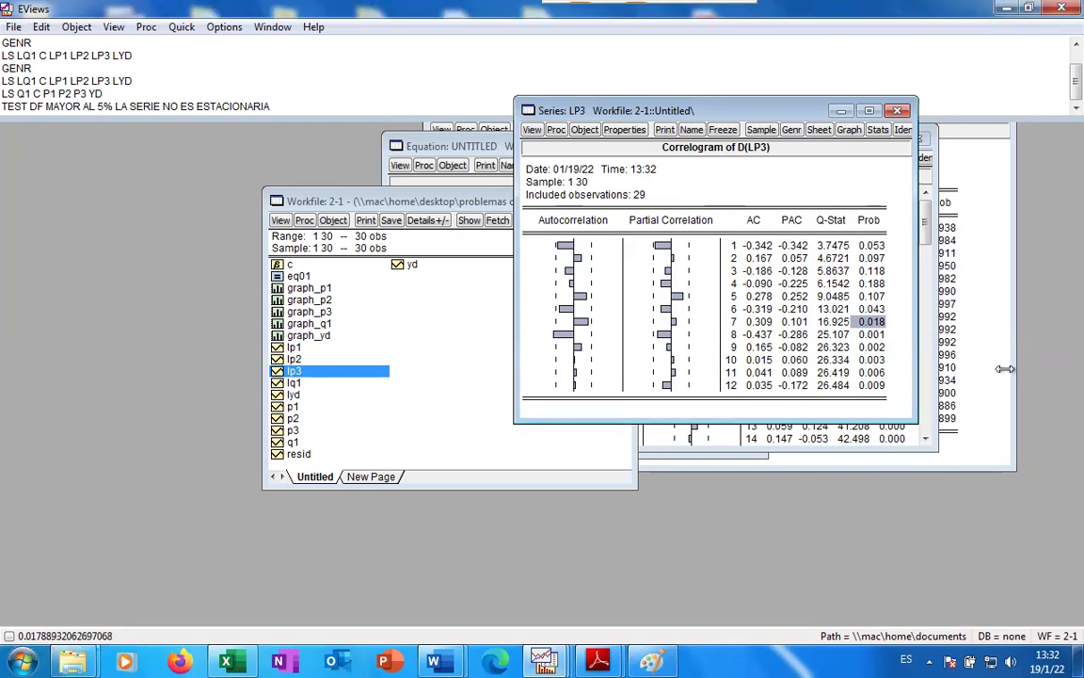
# Rerun the Augmented Dickey-Fuller test on the 1st difference of LP3 with an intercept and check its probability
pyautogui.click(532, 130)
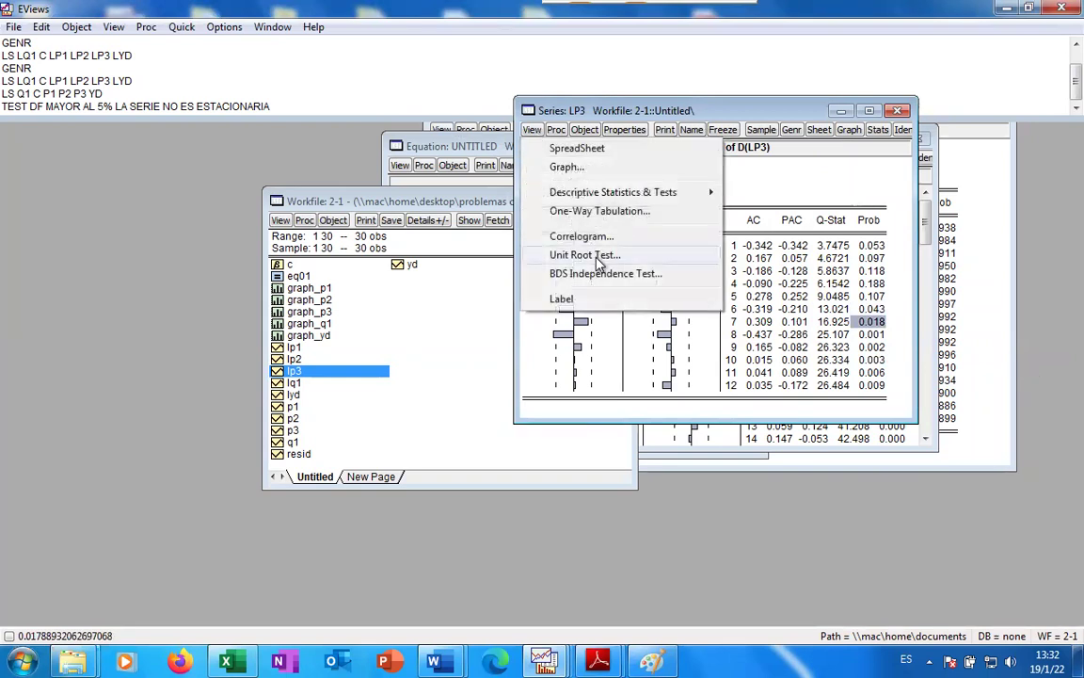
pyautogui.click(584, 254)
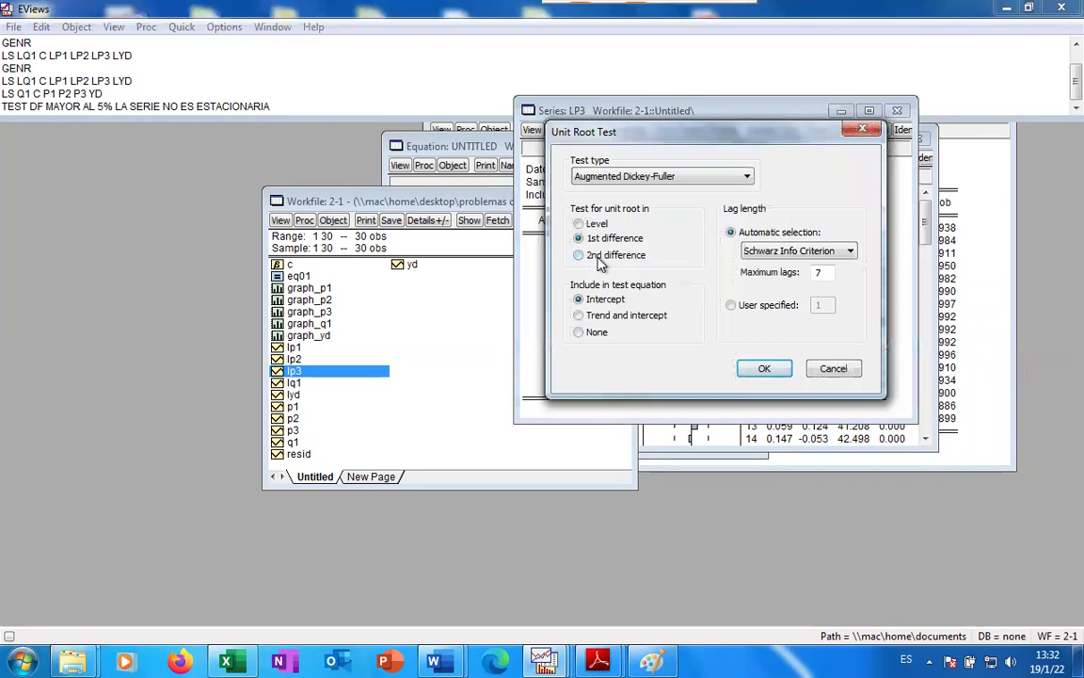
pyautogui.click(764, 366)
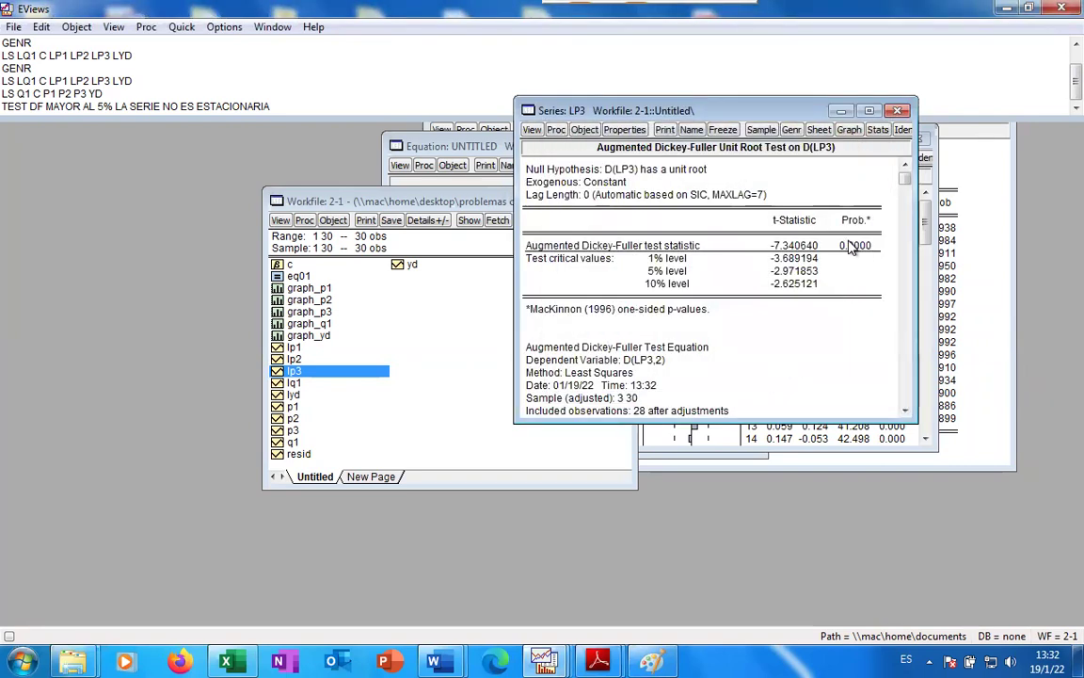
pyautogui.click(852, 246)
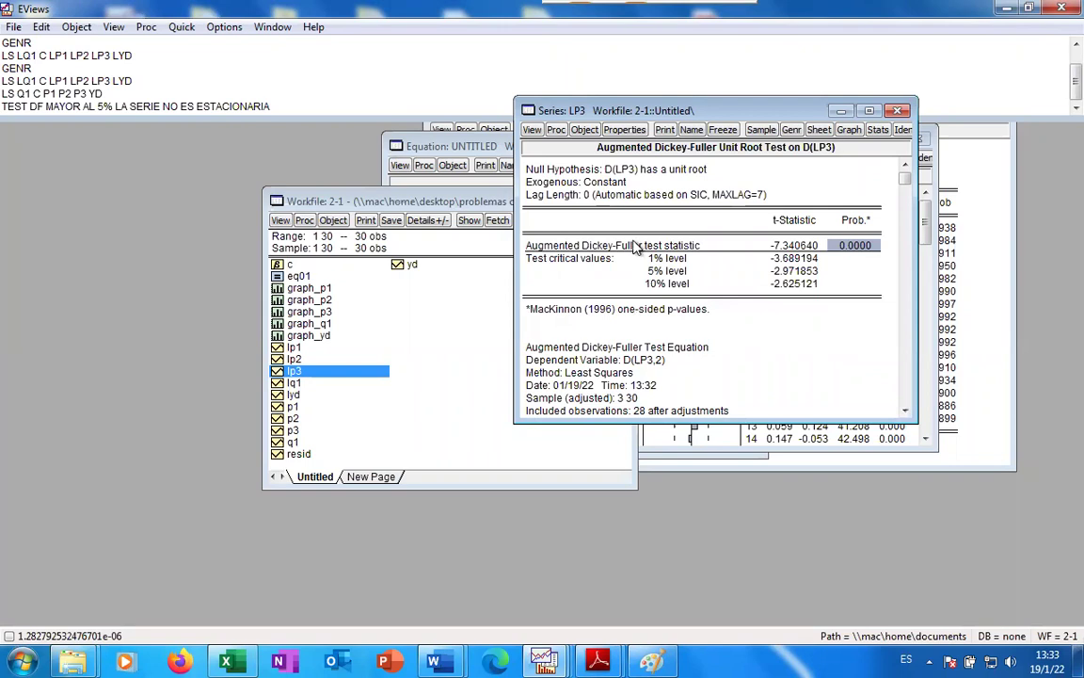
# Run the Augmented Dickey-Fuller test on the 1st difference of LP3 with trend and intercept
pyautogui.click(532, 128)
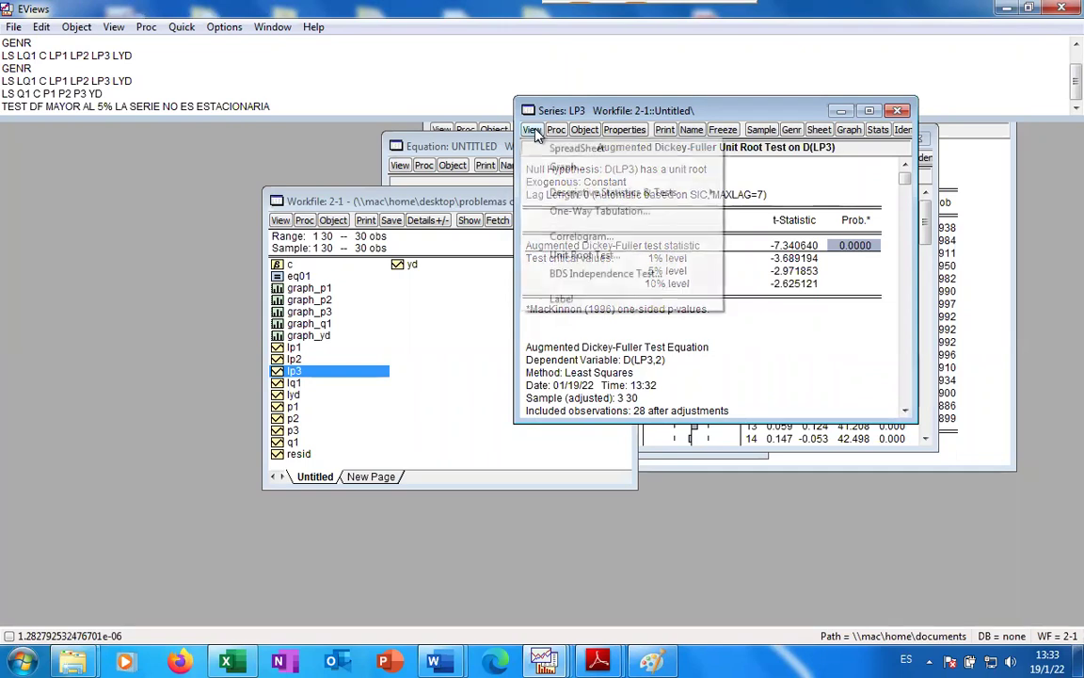
pyautogui.click(570, 254)
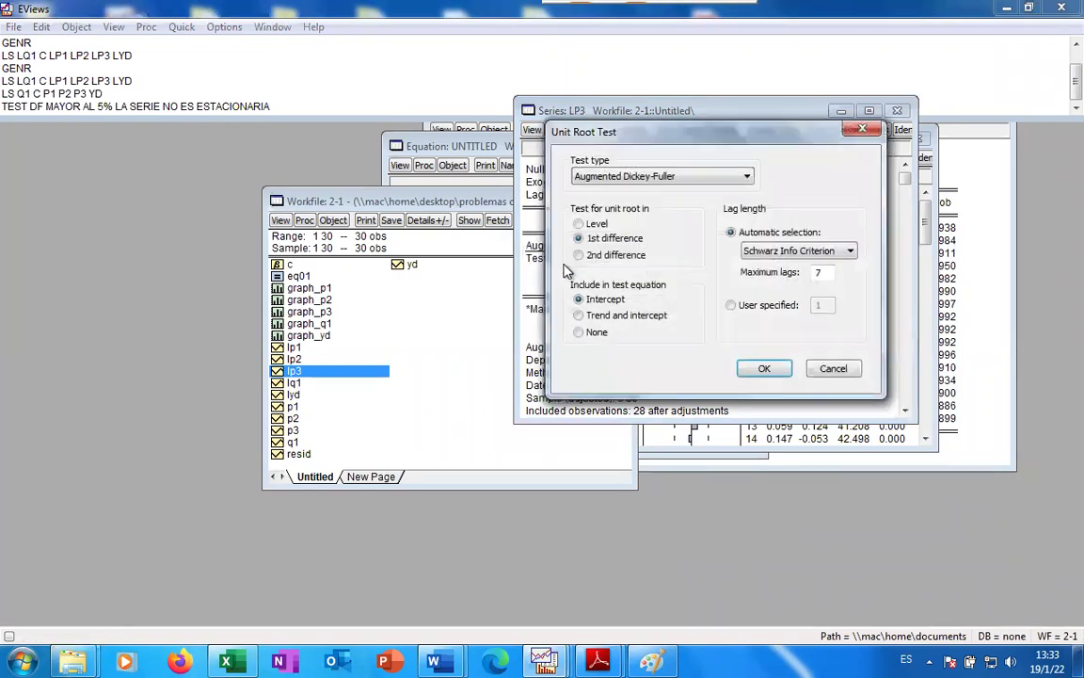
pyautogui.click(580, 316)
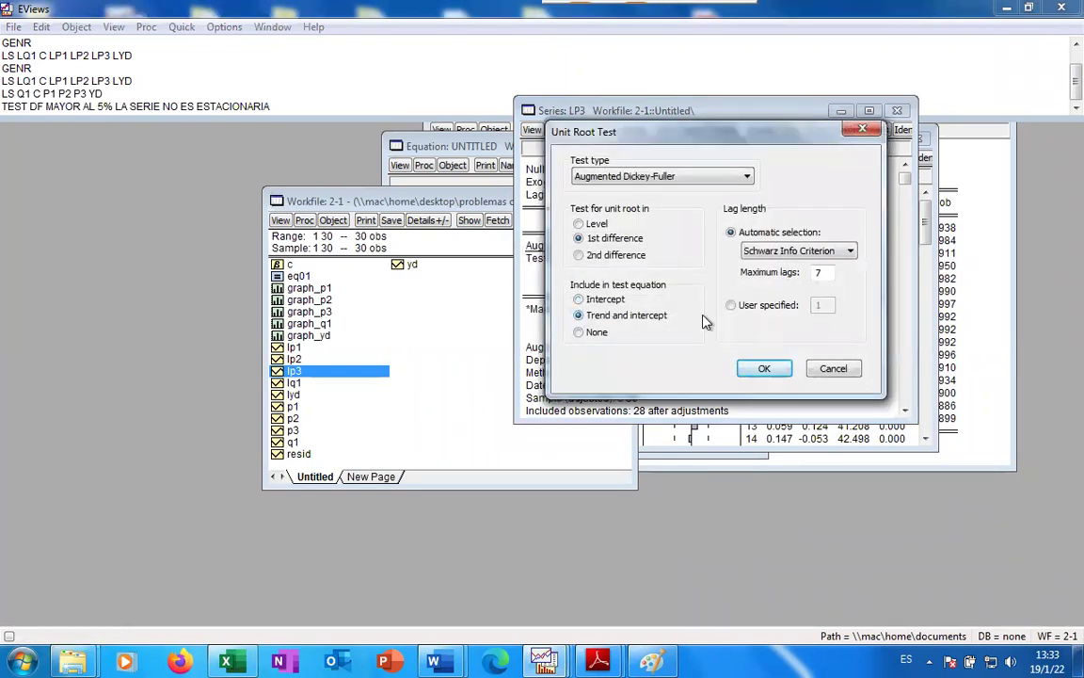
pyautogui.click(762, 368)
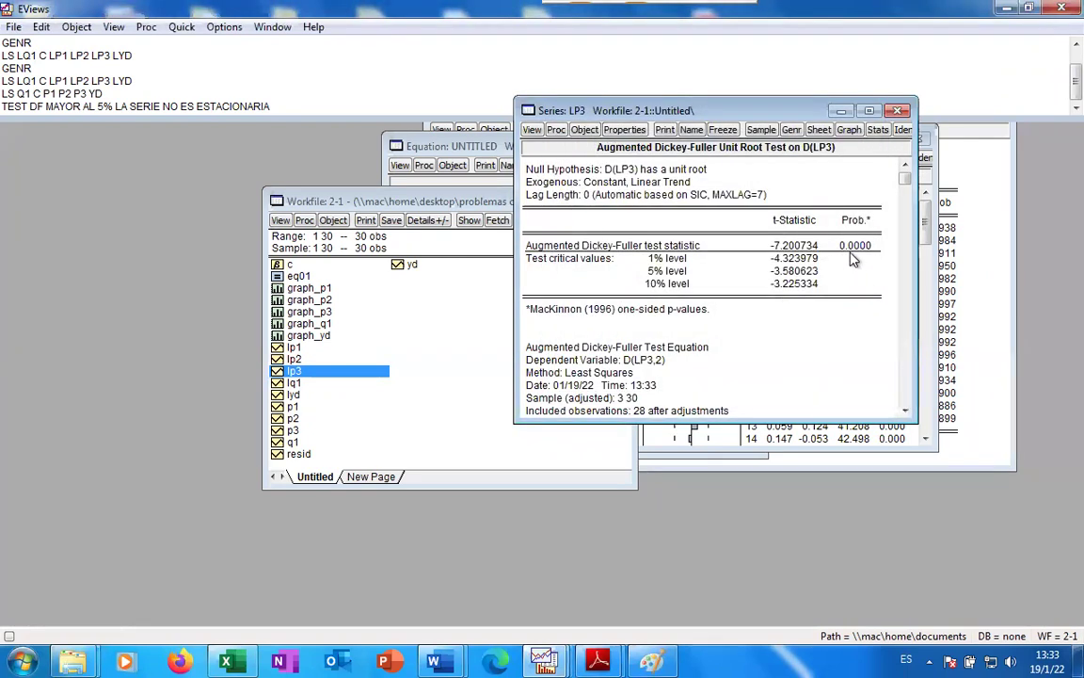
# Run the Augmented Dickey-Fuller test on the 1st difference of LP3 with no intercept or trend
pyautogui.click(531, 129)
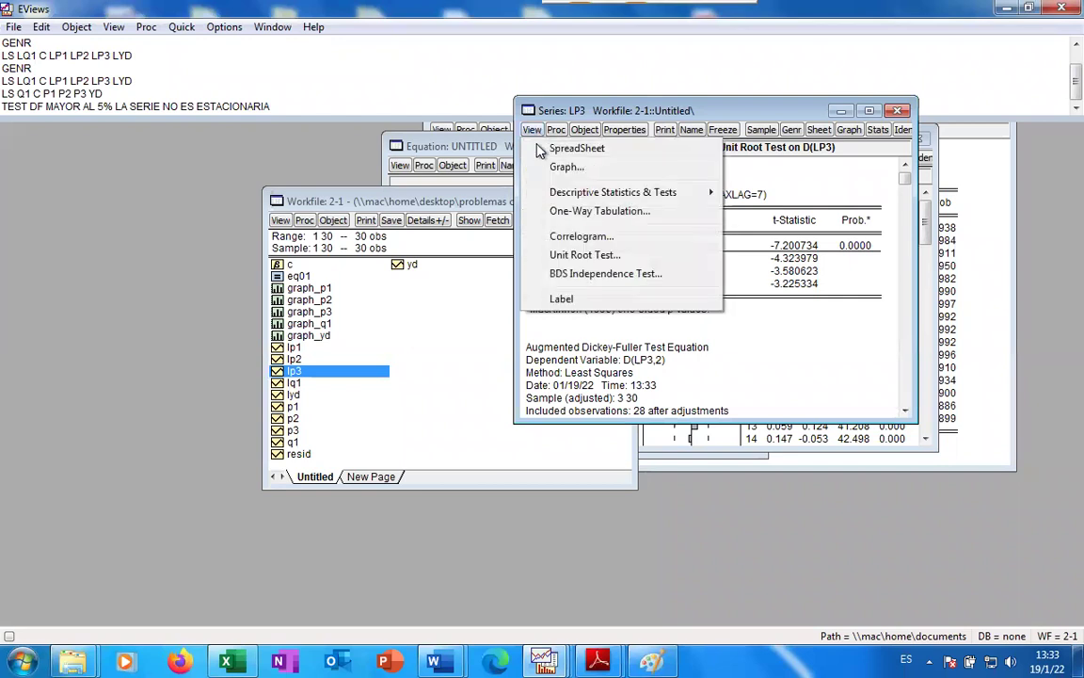
pyautogui.click(592, 254)
pyautogui.click(579, 332)
pyautogui.click(761, 368)
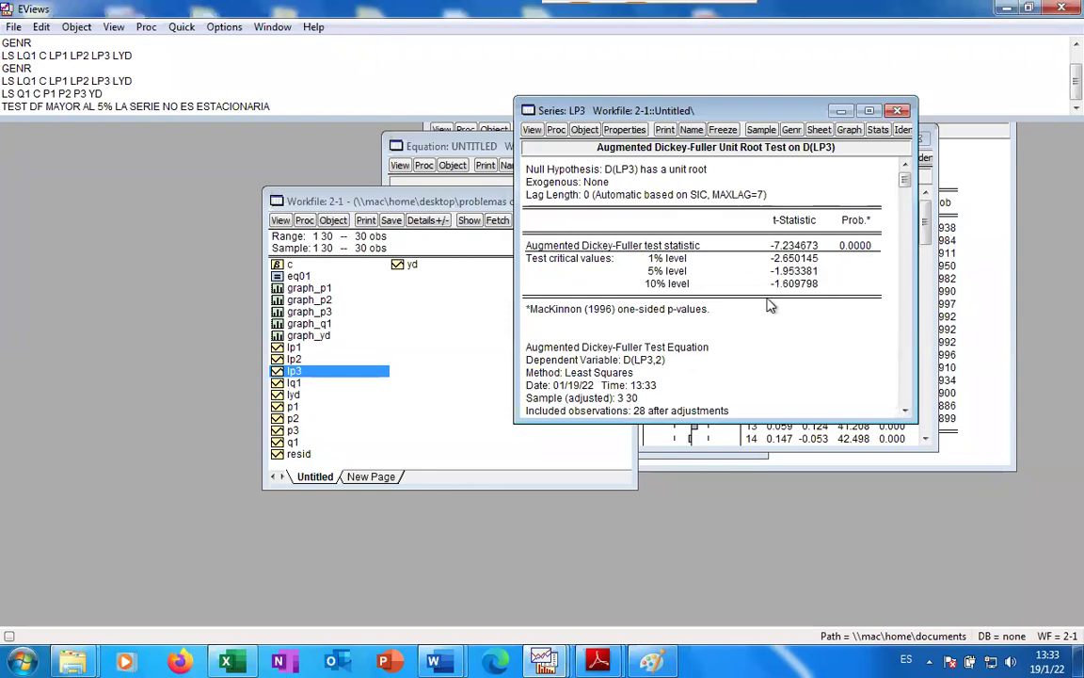
# Run the Augmented Dickey-Fuller test on the 2nd difference of LP3 with an intercept
pyautogui.click(532, 130)
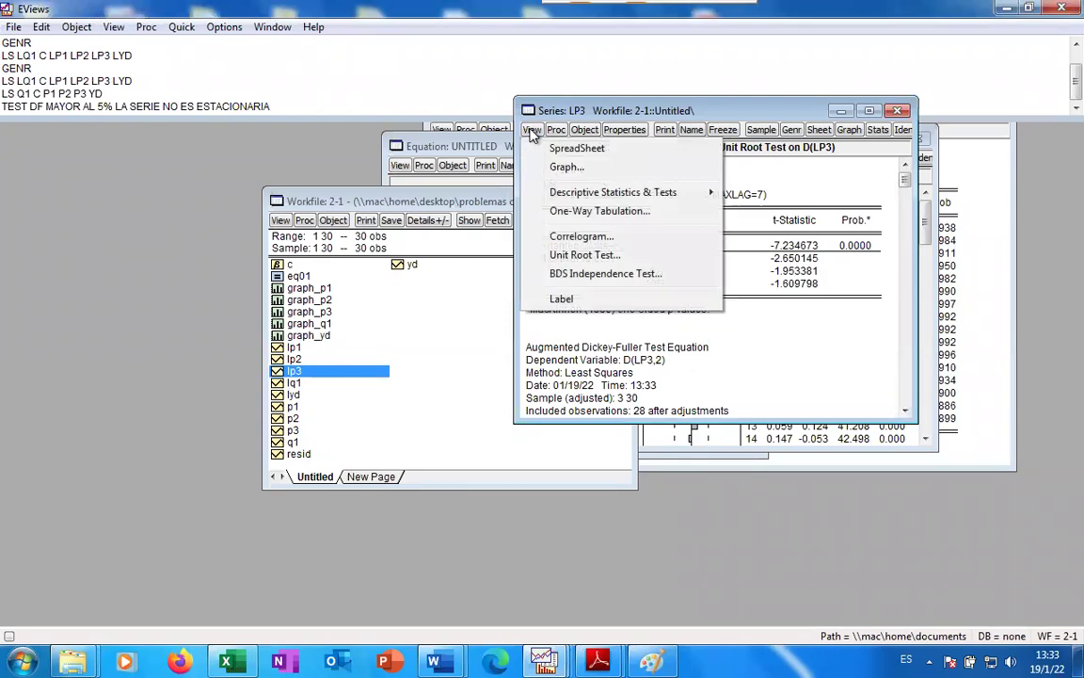
pyautogui.click(591, 258)
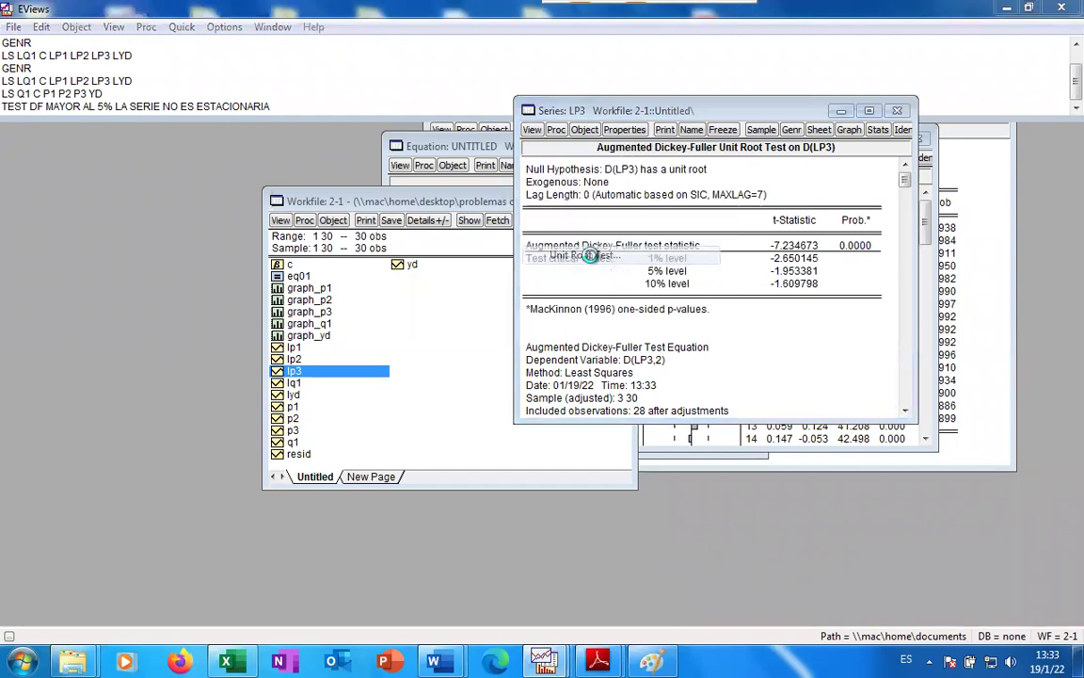
pyautogui.click(579, 255)
pyautogui.click(578, 299)
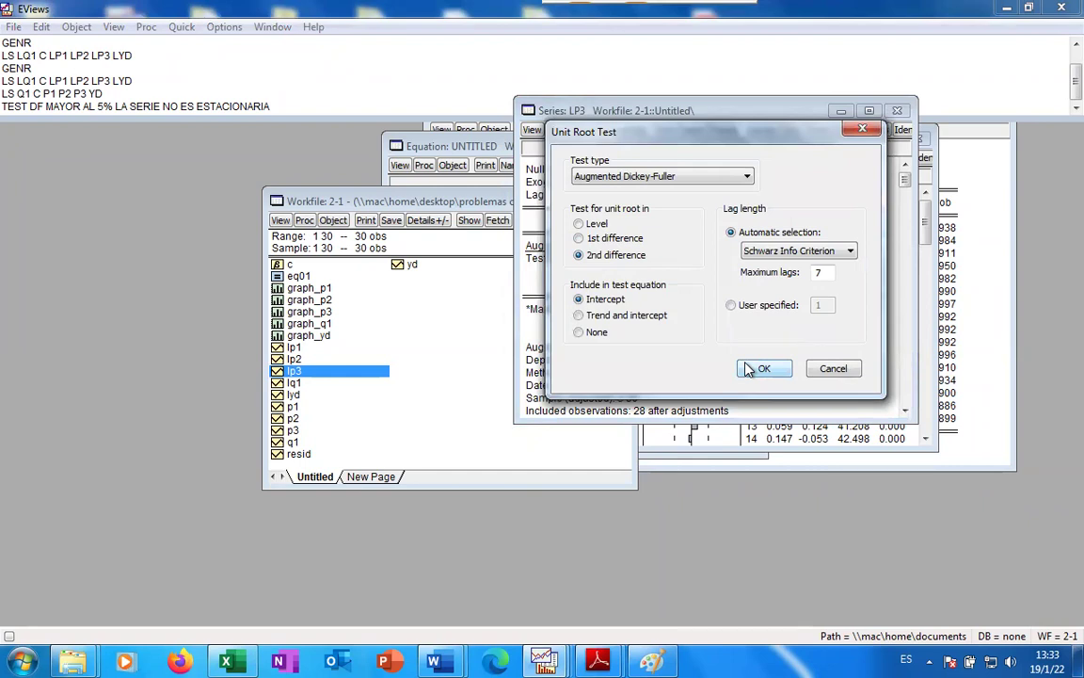
pyautogui.click(762, 369)
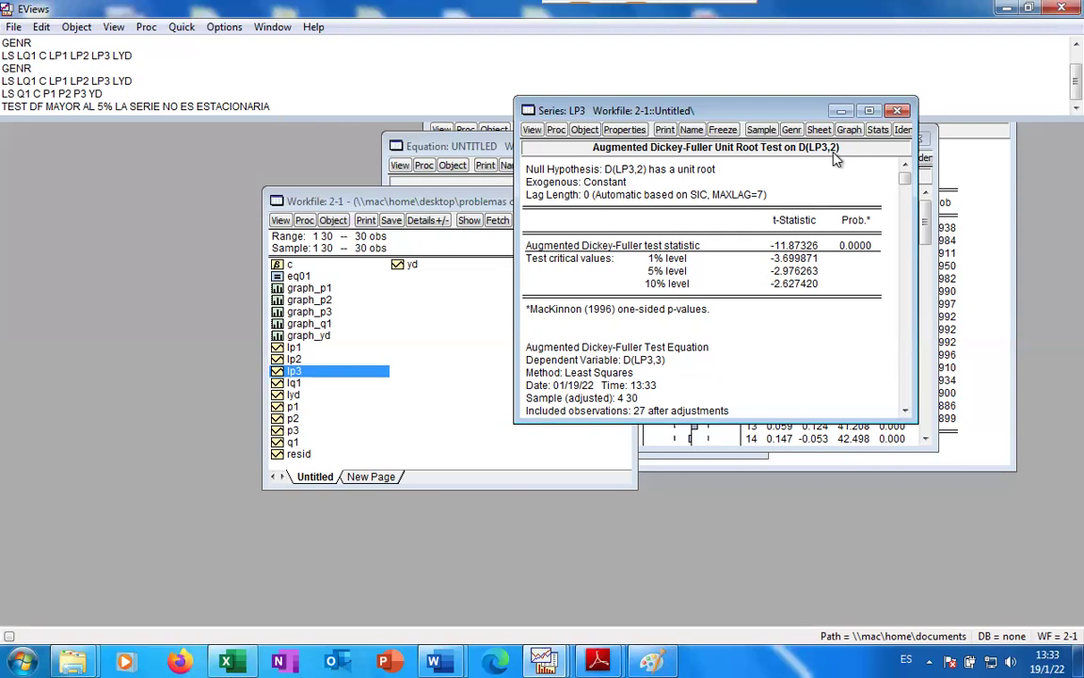
# Return the LP3 unit root test to the 1st difference, keeping the intercept, and run it again
pyautogui.click(532, 132)
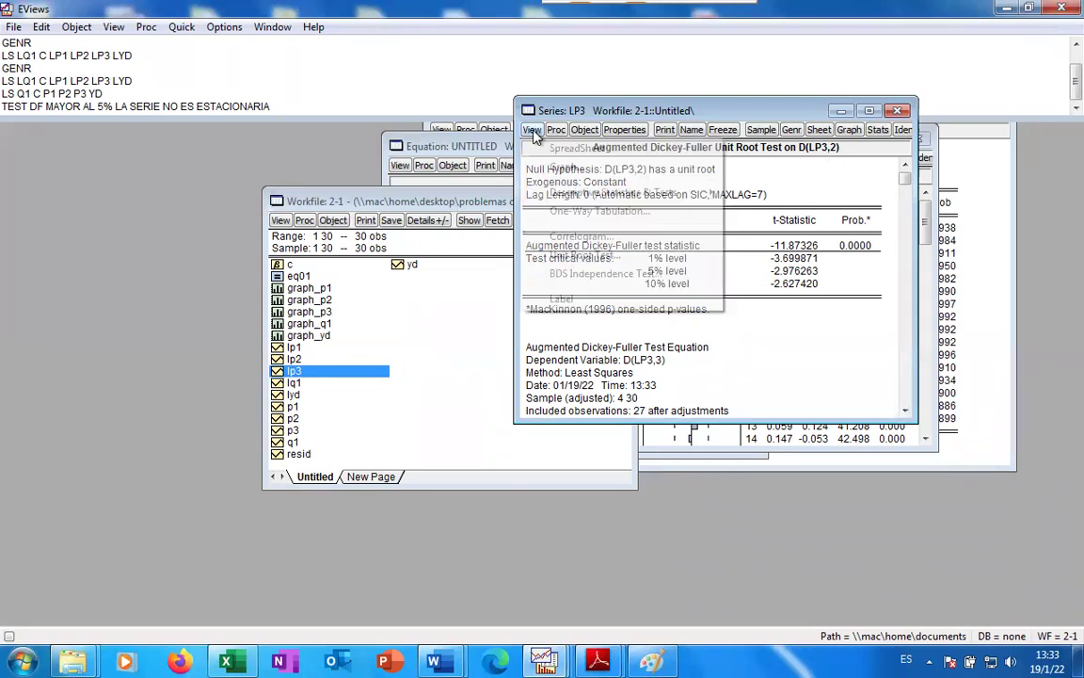
pyautogui.click(576, 255)
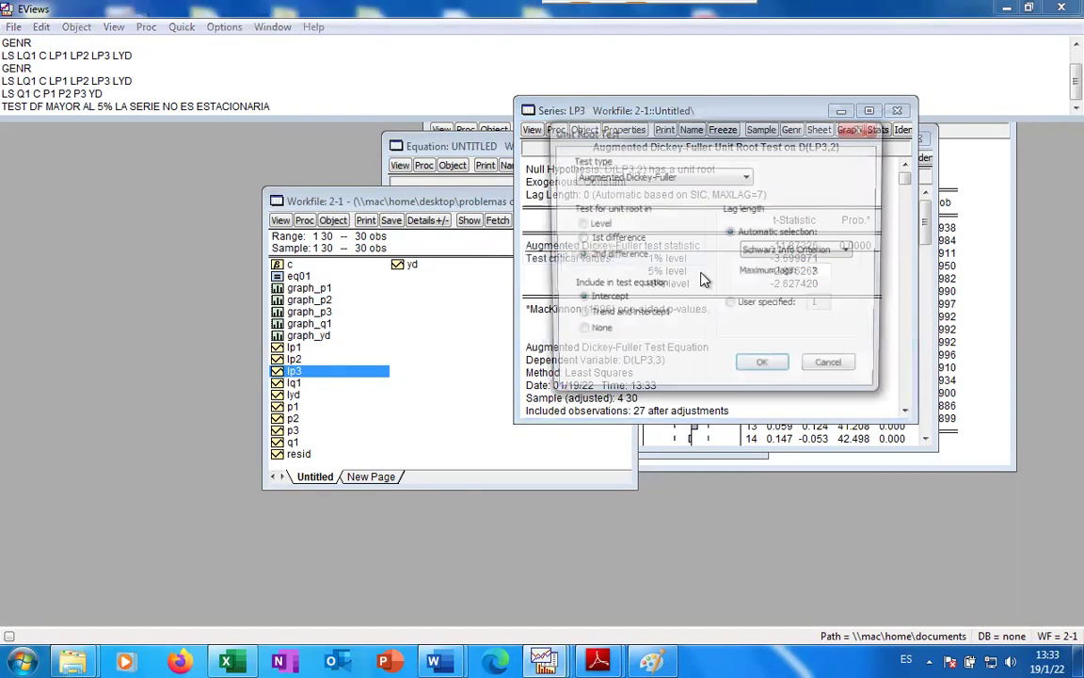
pyautogui.click(607, 238)
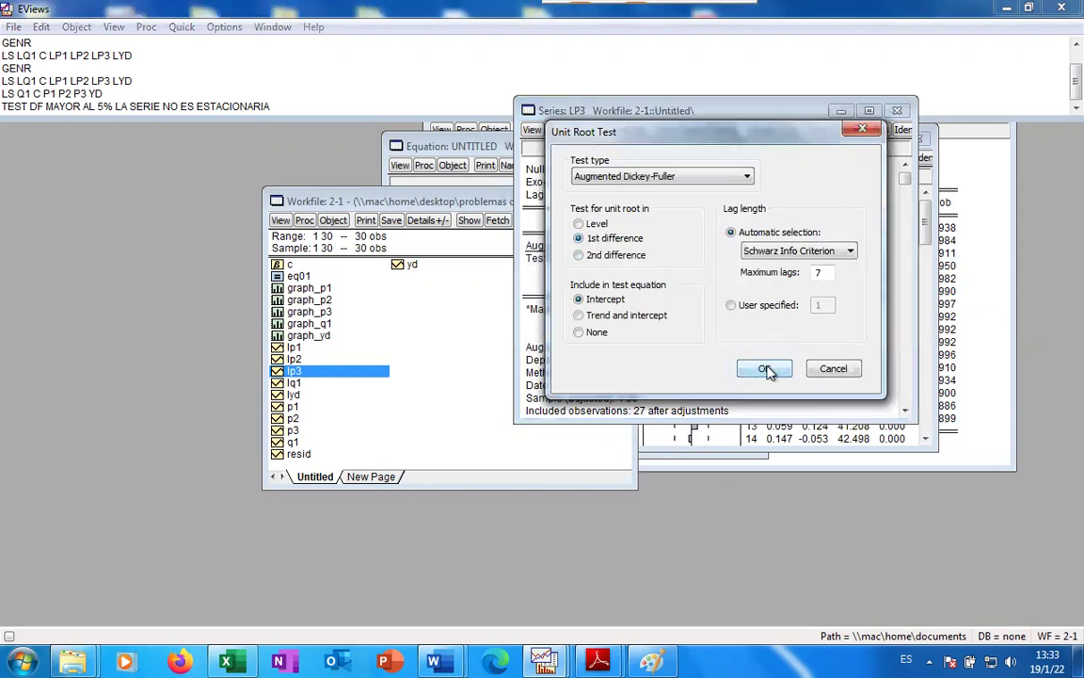
pyautogui.click(764, 368)
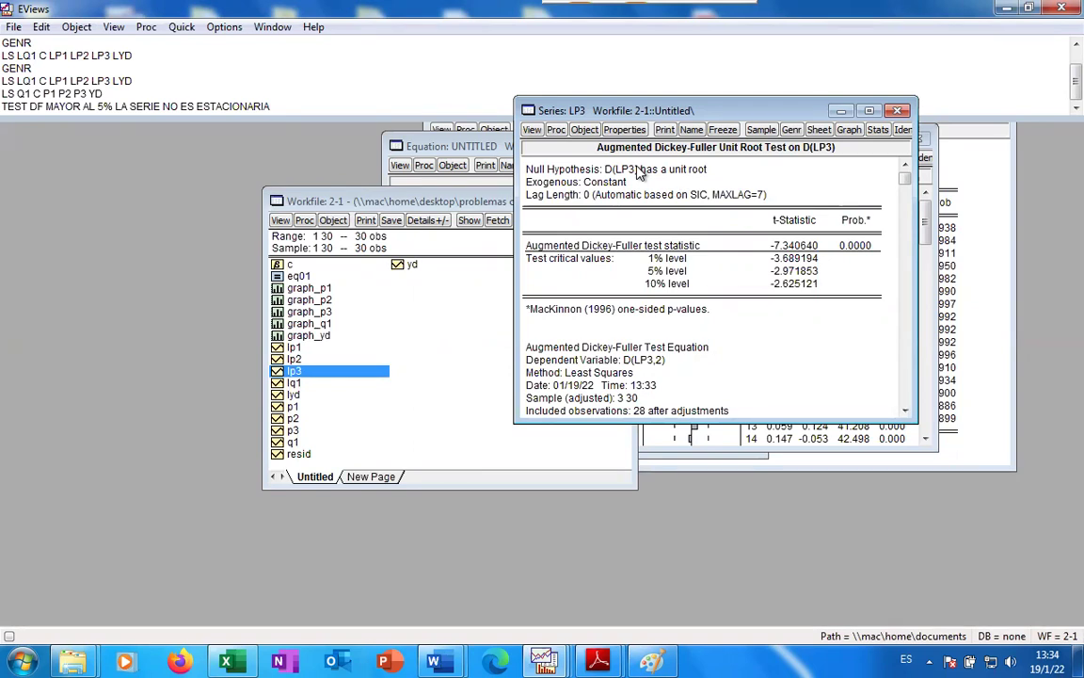
# Switch to the Word document Documento1 and set the font size to 12 on the blank line of page 2
pyautogui.moveTo(433, 661)
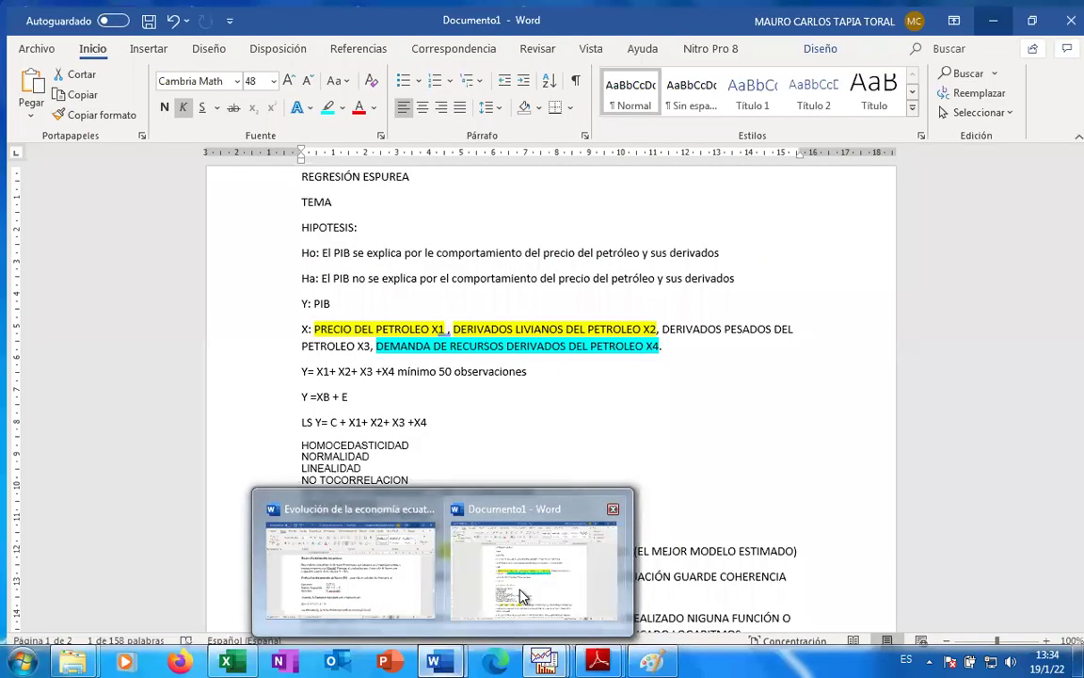
pyautogui.click(520, 593)
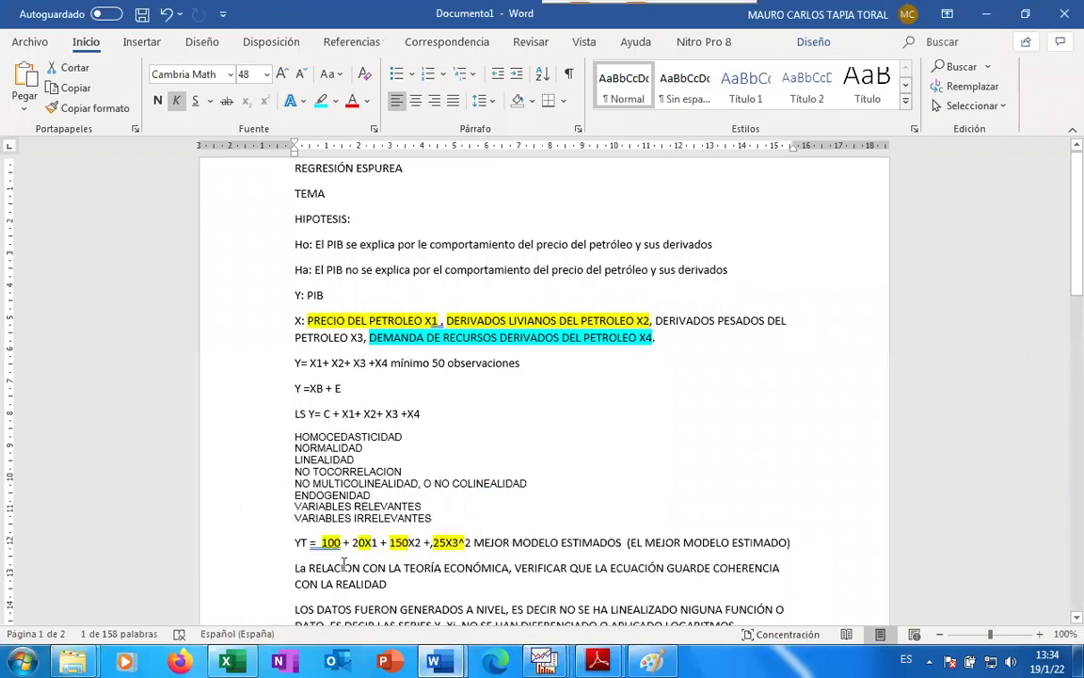
pyautogui.scroll(-15, 344, 563)
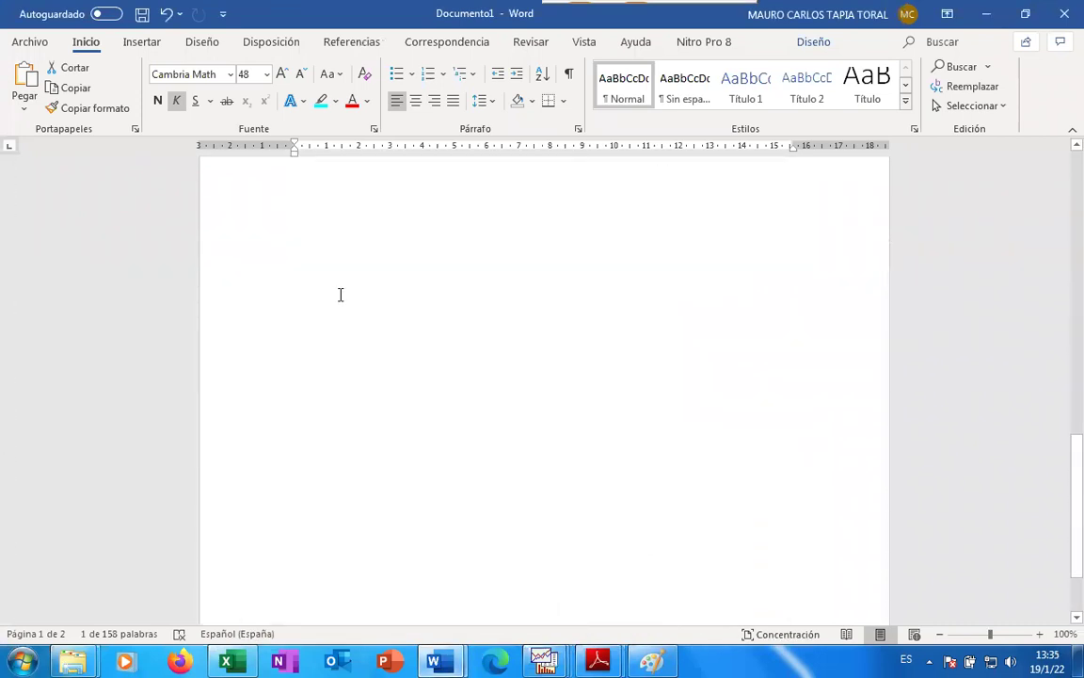
pyautogui.click(338, 200)
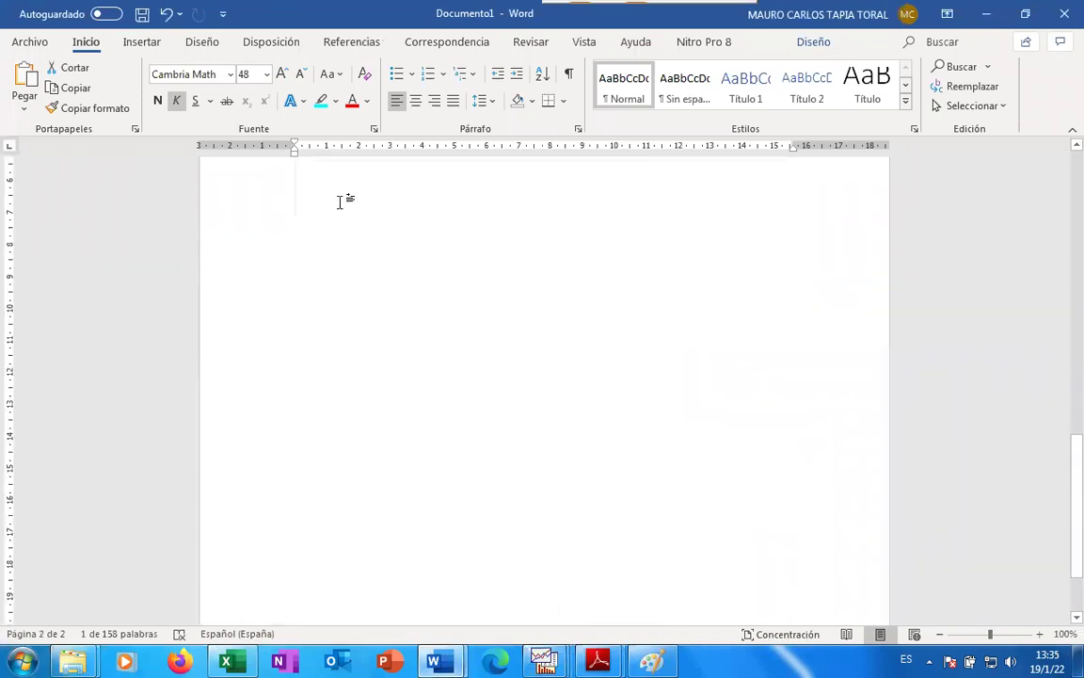
pyautogui.click(267, 75)
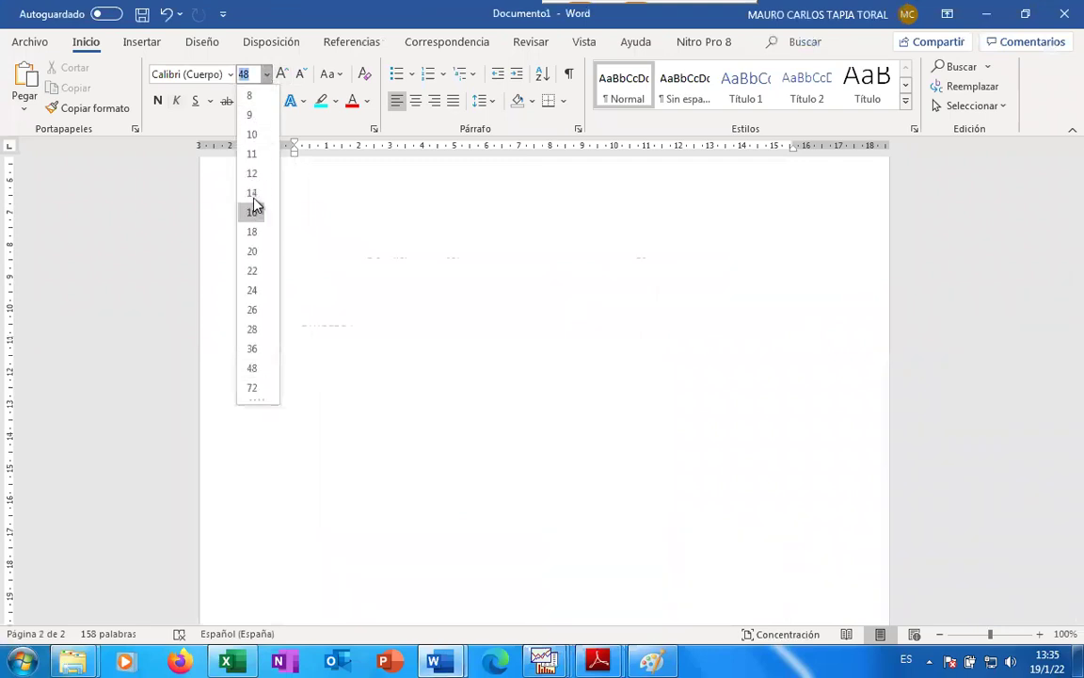
pyautogui.click(253, 173)
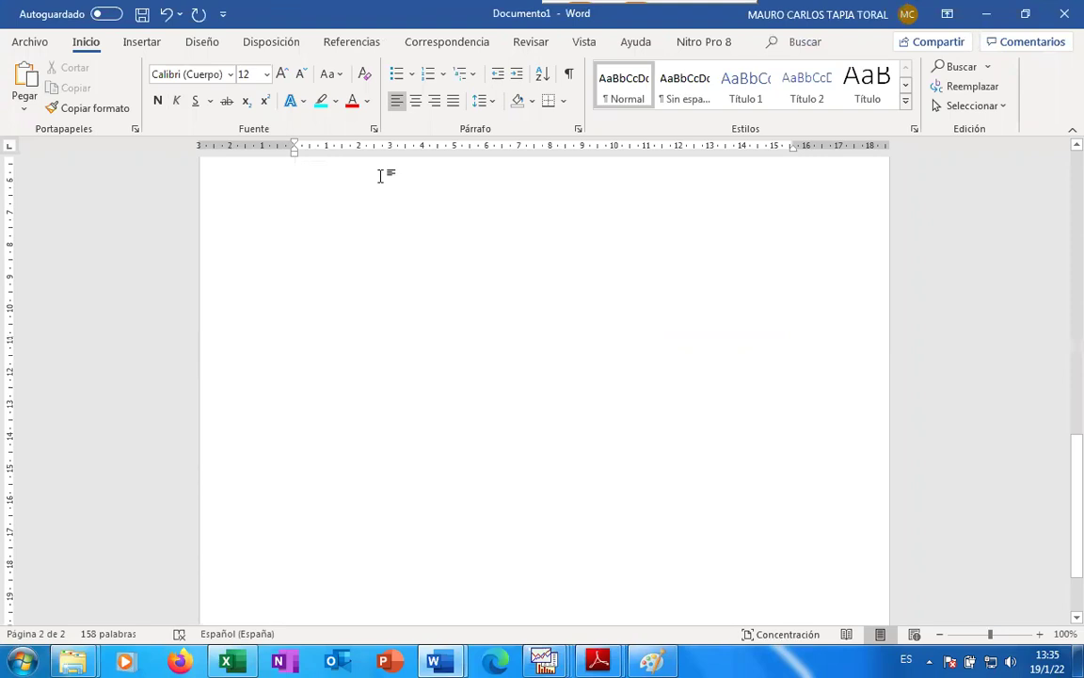
# Write "IDENTIFICAR QUE LA SERIE SE ESTACIONARIA POR EL CORRELOGRAMA Y LO CONFIRMAN CON EL TEST DE DICK" on page 2
pyautogui.write('IDENTIFICAR QUE LA SERIE SE ESTACIONARIA POR EL CORRELOGRA')
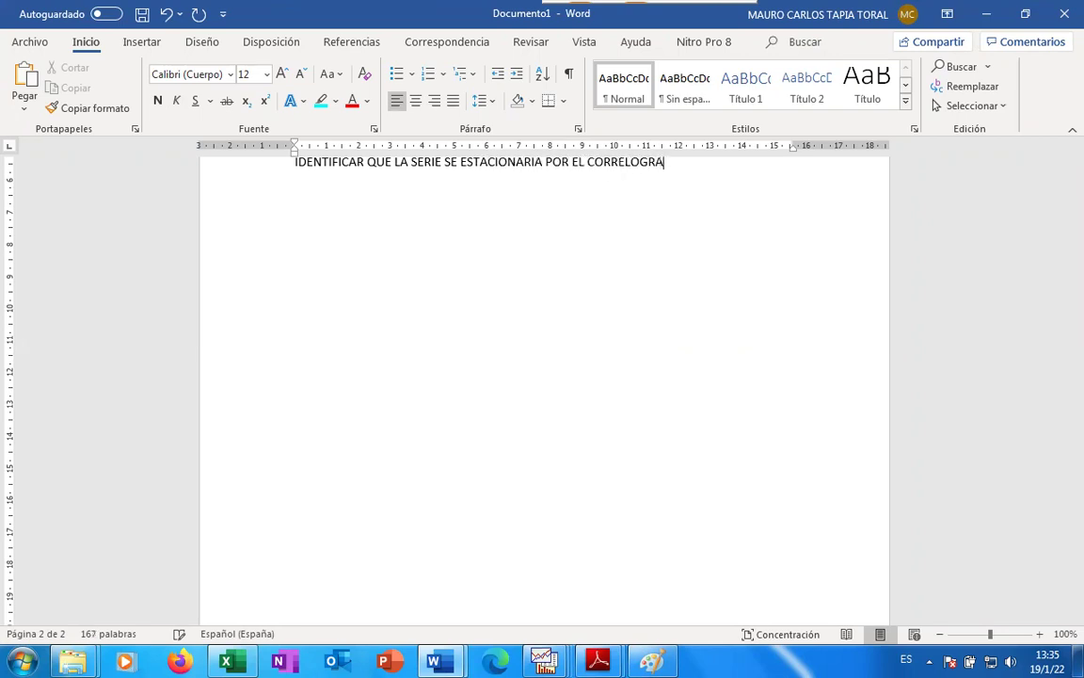
pyautogui.write('MA Y LO')
pyautogui.write(' CONFIRMA')
pyautogui.write('N CON EL TEST')
pyautogui.write(' DE DI')
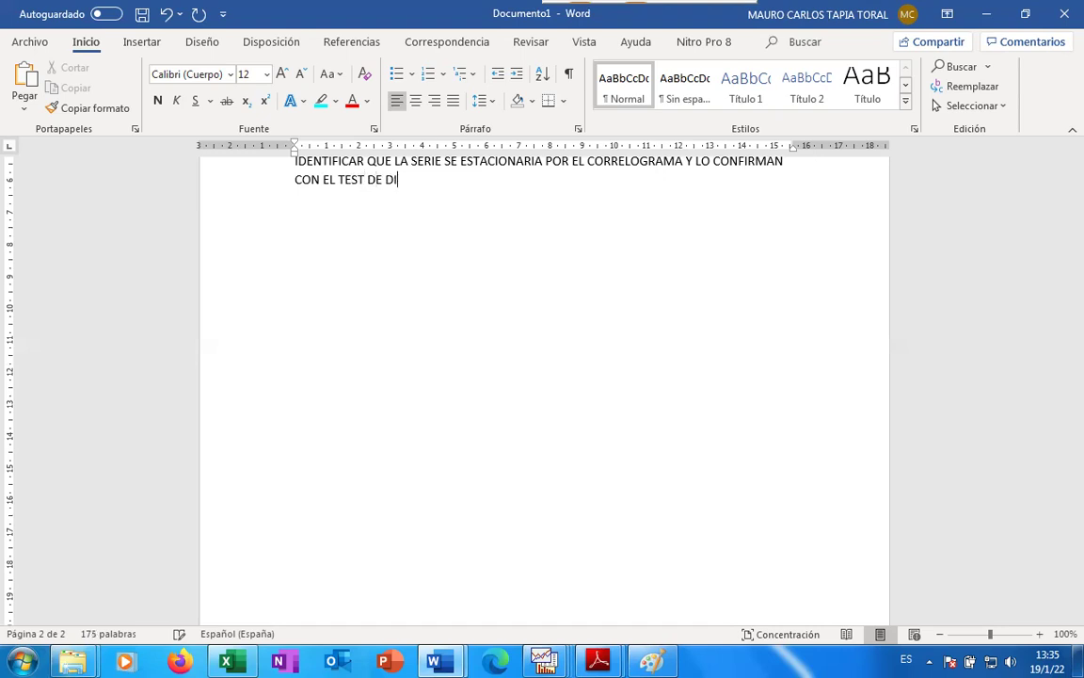
pyautogui.write('CKEY')
# Restore the deleted wording of the sentence and complete it after "DICK" with "FULLER"
pyautogui.hotkey('ctrl', 'z')
pyautogui.press('BackSpace')
pyautogui.press('BackSpace')
pyautogui.press('BackSpace')
pyautogui.press('BackSpace')
pyautogui.press('BackSpace')
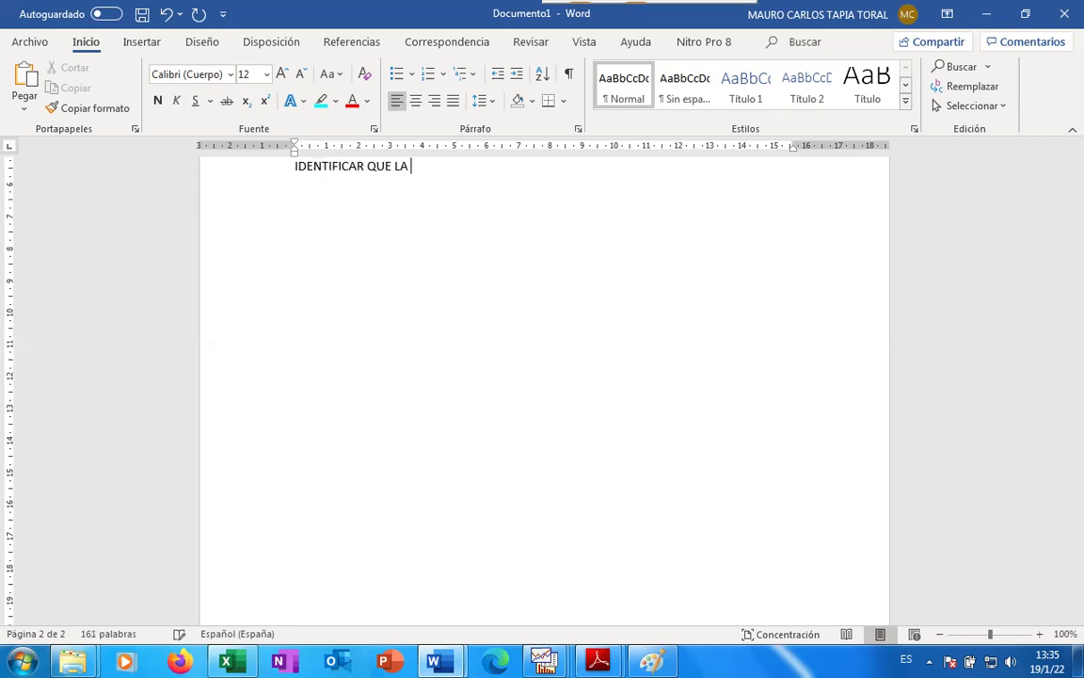
pyautogui.hotkey('ctrl', 'z')
pyautogui.hotkey('ctrl', 'z')
pyautogui.hotkey('ctrl', 'z')
pyautogui.hotkey('ctrl', 'z')
pyautogui.hotkey('ctrl', 'z')
pyautogui.press('Right')
pyautogui.write('FULLER')
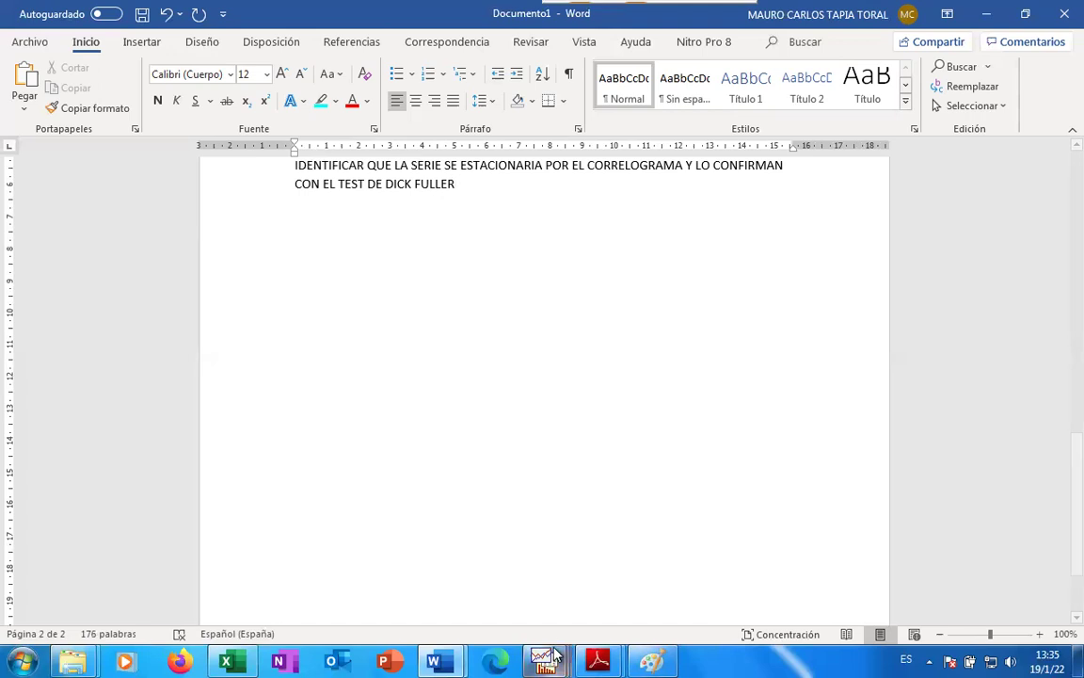
# Switch to the EViews window with workfile 2-1 and run the Augmented Dickey-Fuller test on the 1st difference of P2 with an intercept
pyautogui.moveTo(555, 656)
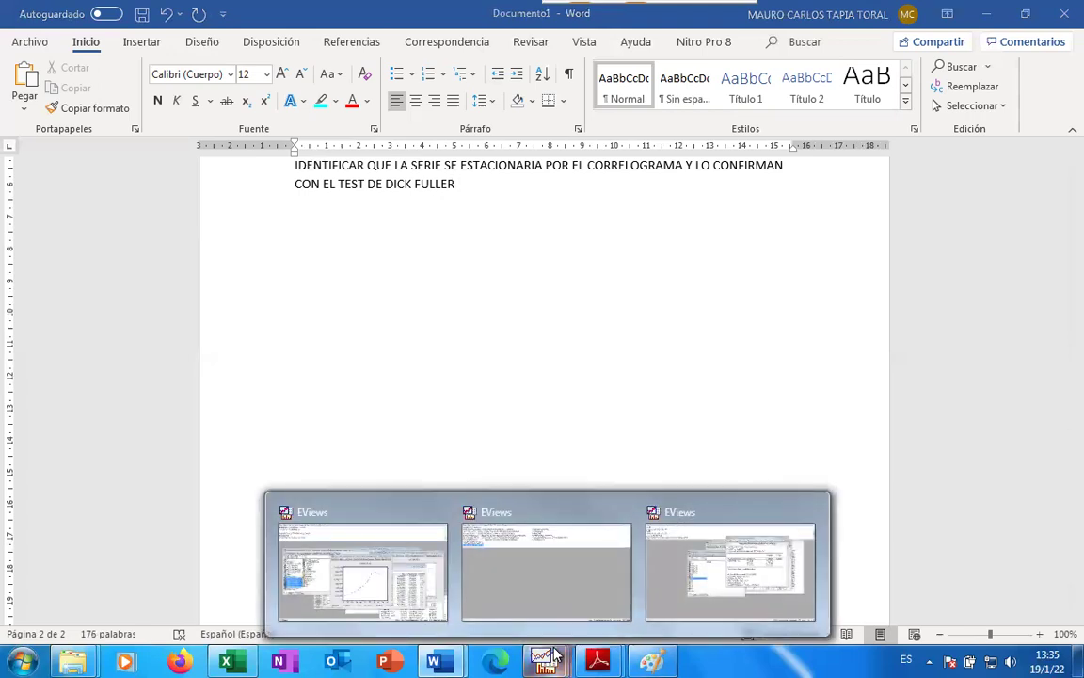
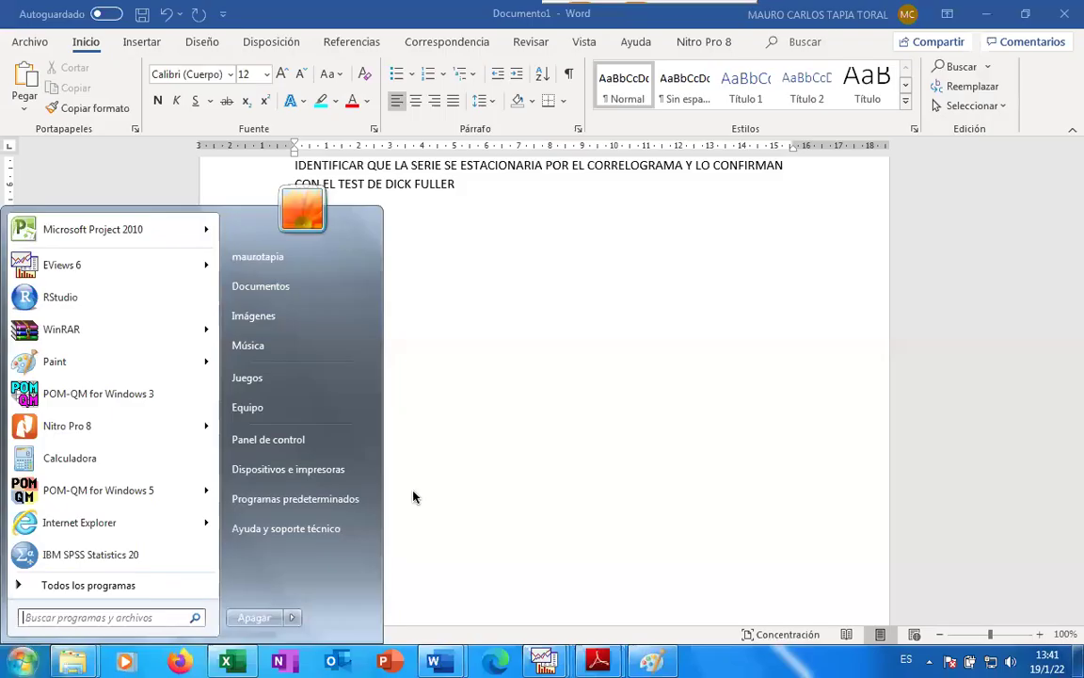
pyautogui.click(573, 411)
pyautogui.moveTo(414, 652)
pyautogui.moveTo(544, 660)
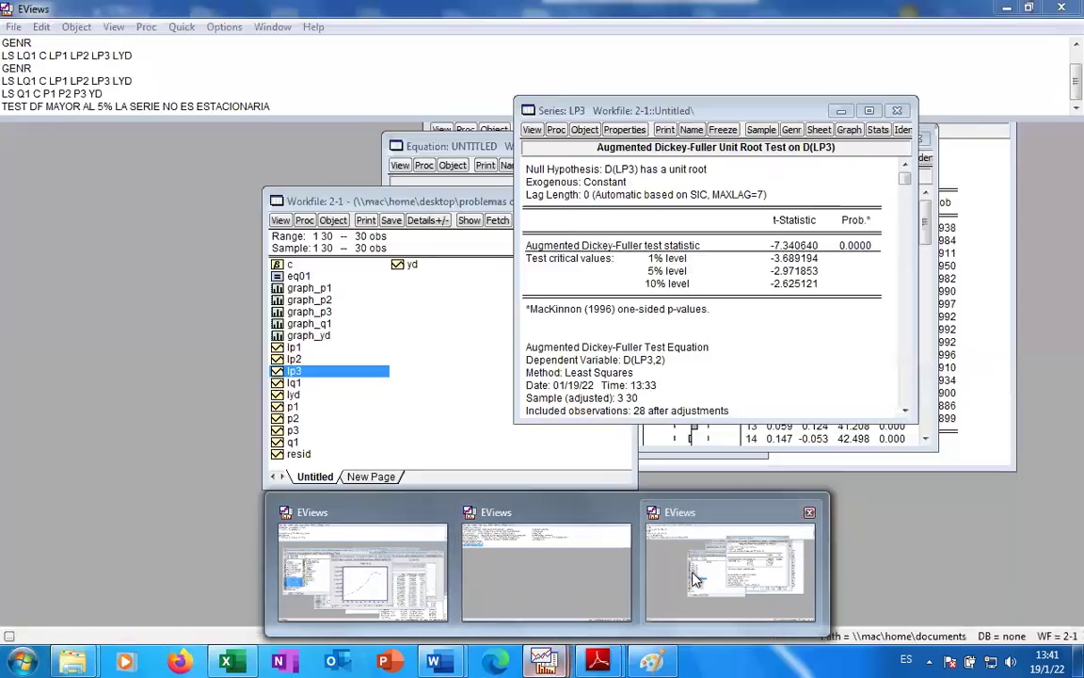
pyautogui.click(694, 576)
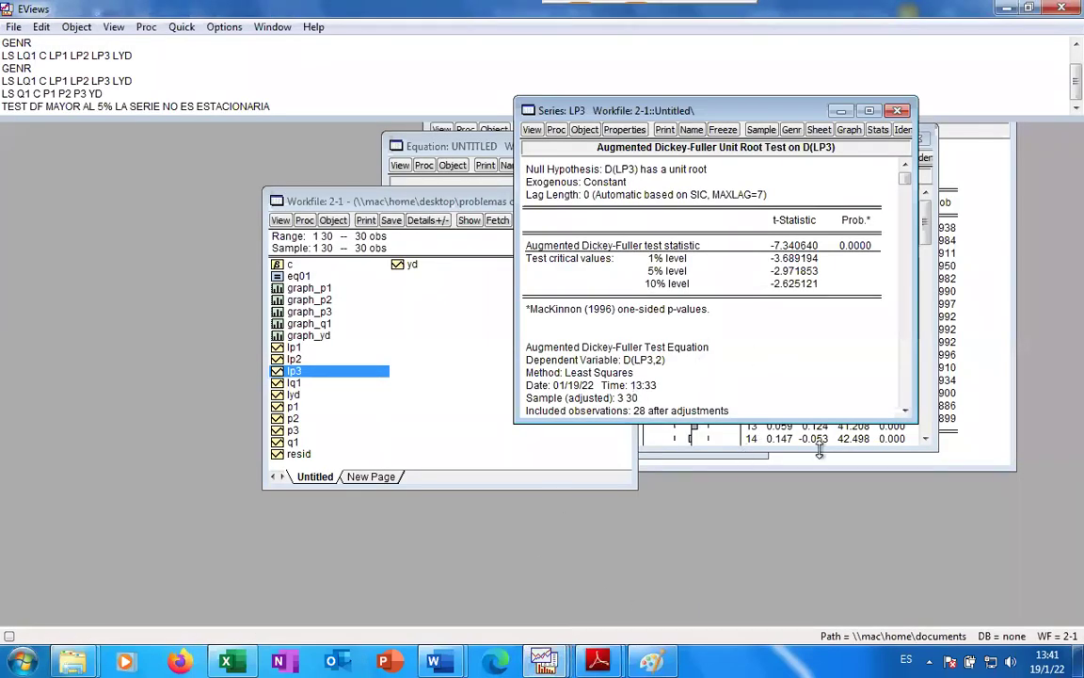
pyautogui.click(889, 446)
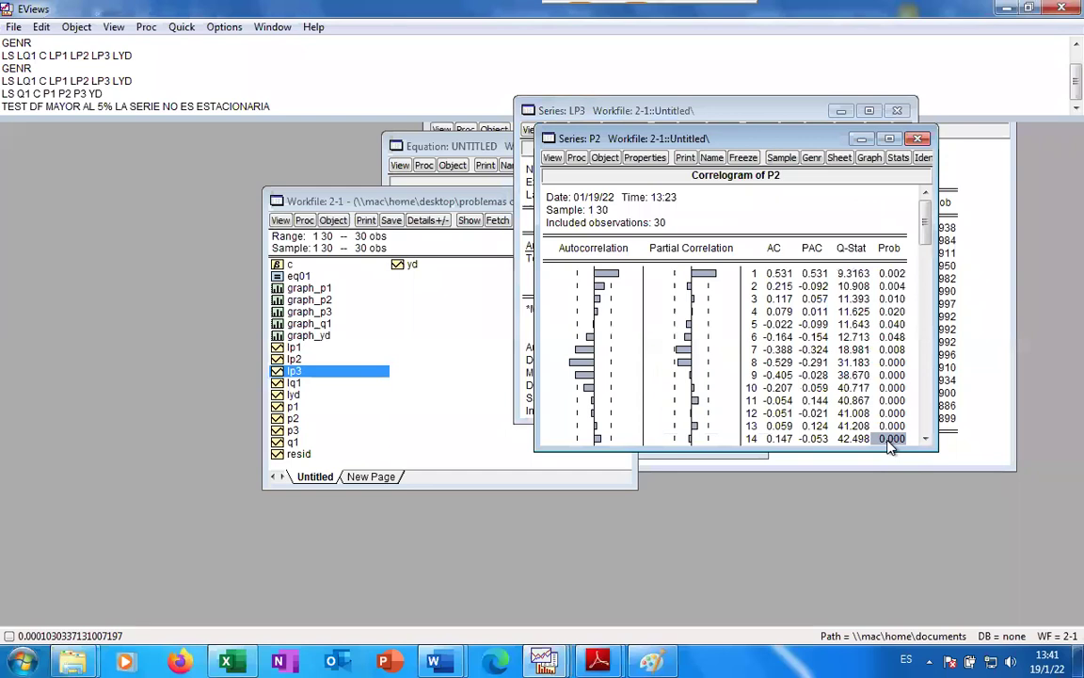
pyautogui.click(554, 160)
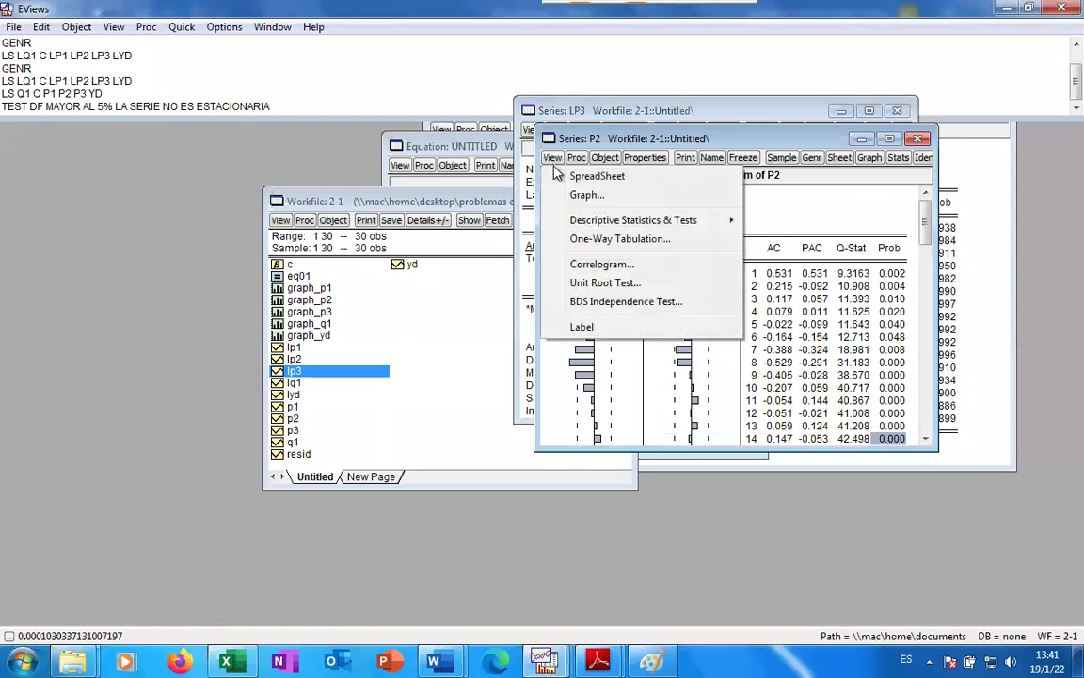
pyautogui.click(563, 283)
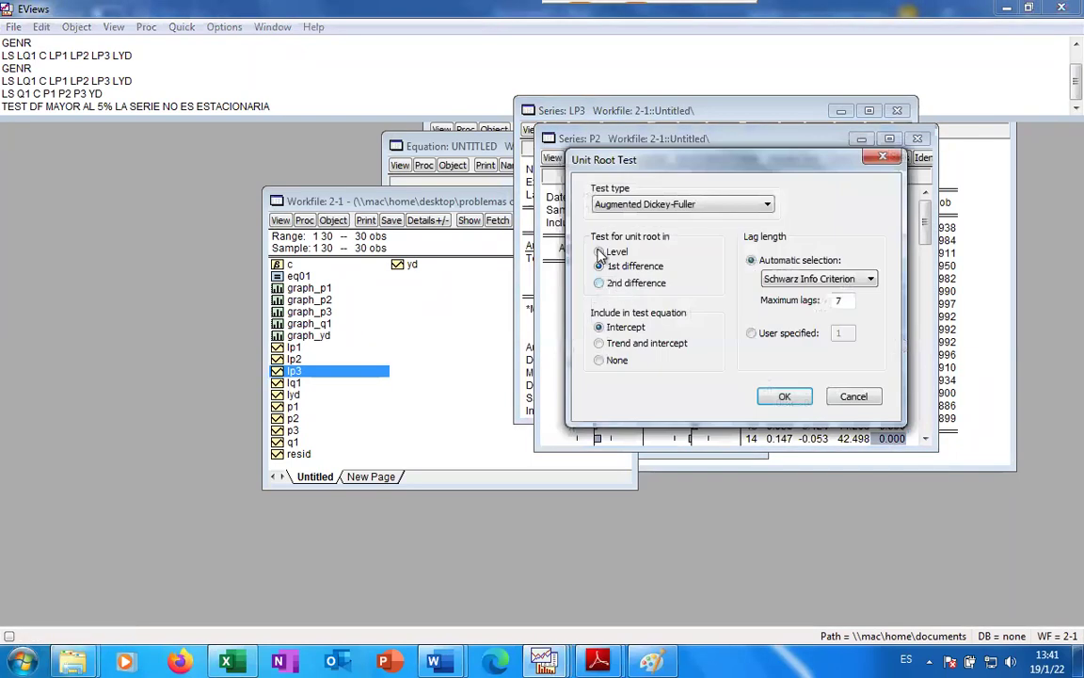
pyautogui.click(787, 396)
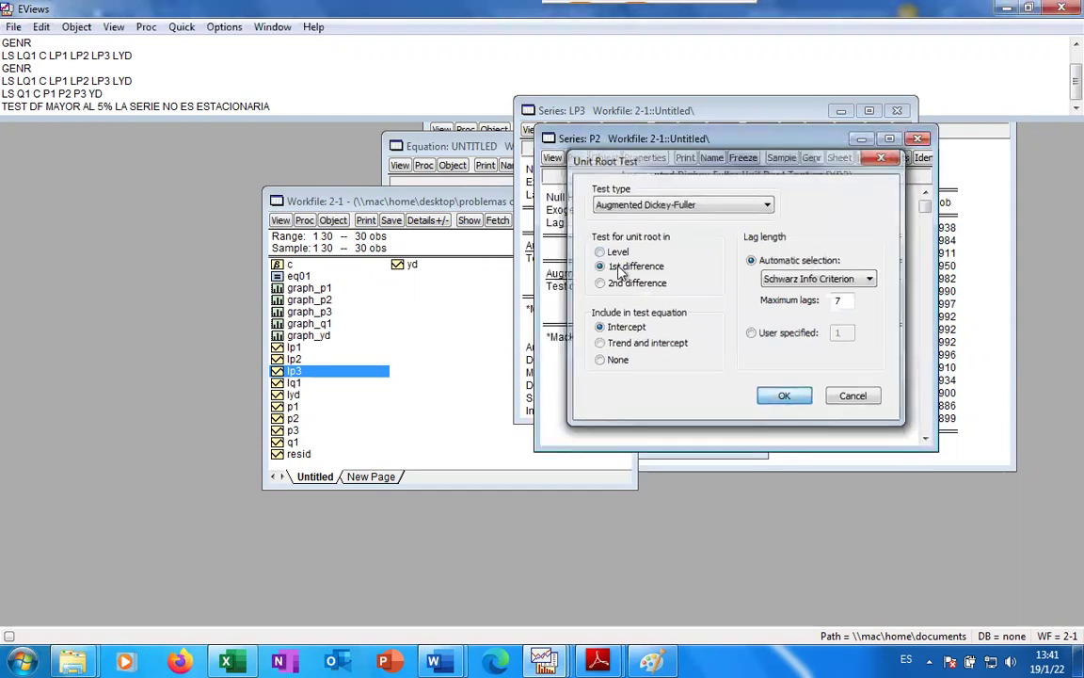
# Display the correlogram of the 1st difference of P2 and highlight its autocorrelation column
pyautogui.click(553, 160)
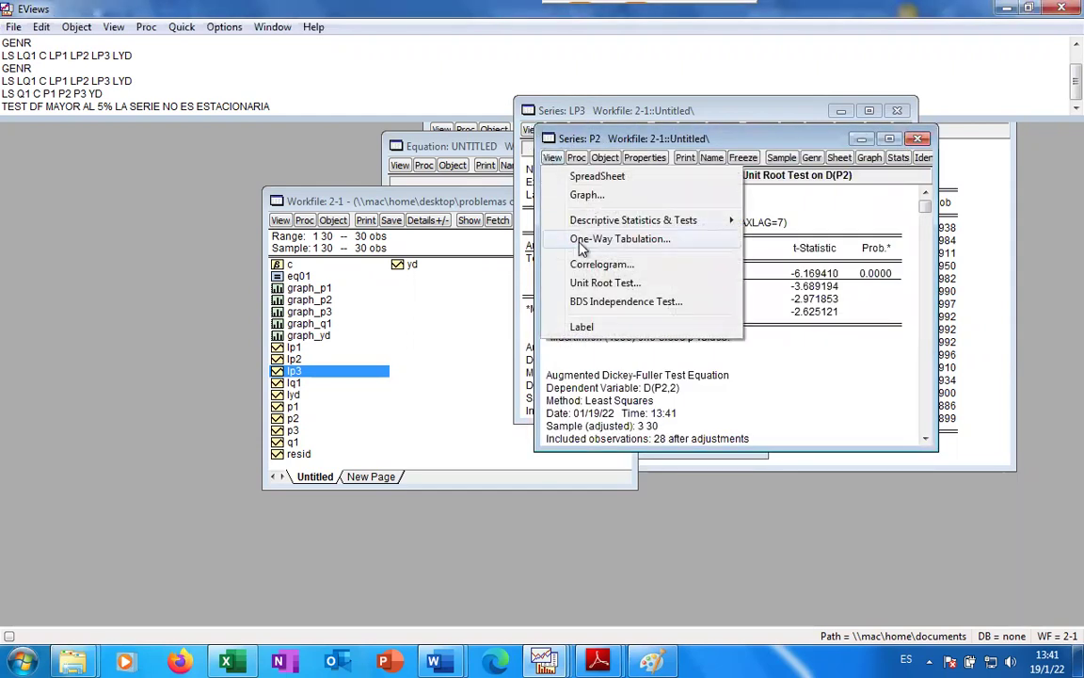
pyautogui.click(612, 262)
pyautogui.click(678, 280)
pyautogui.click(788, 274)
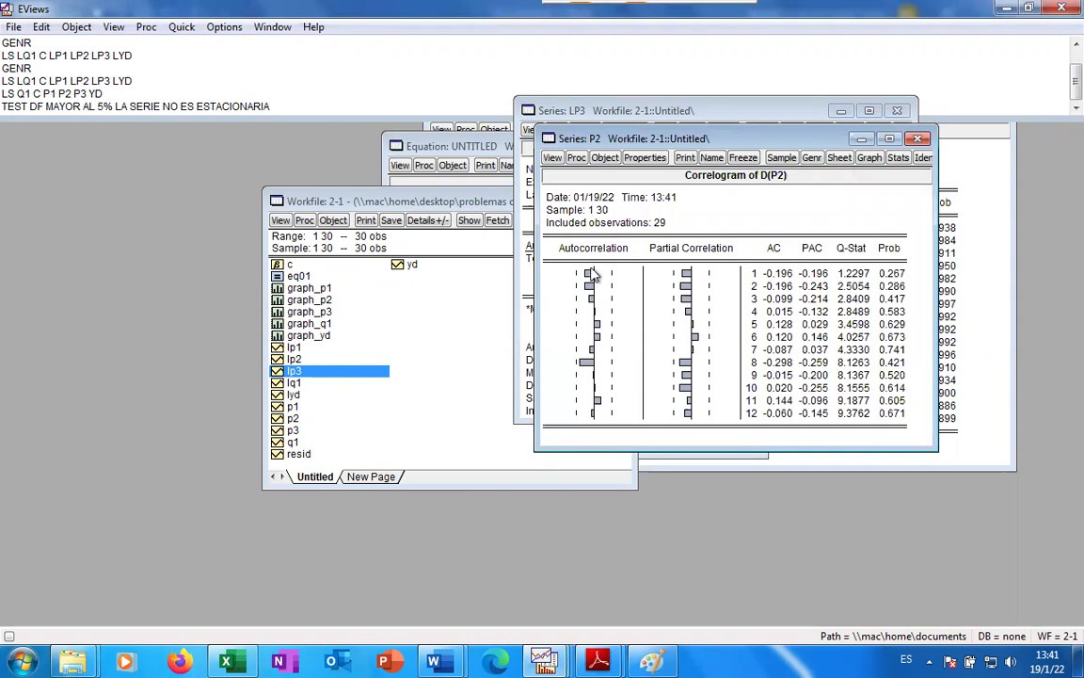
pyautogui.moveTo(590, 281); pyautogui.dragTo(527, 445)
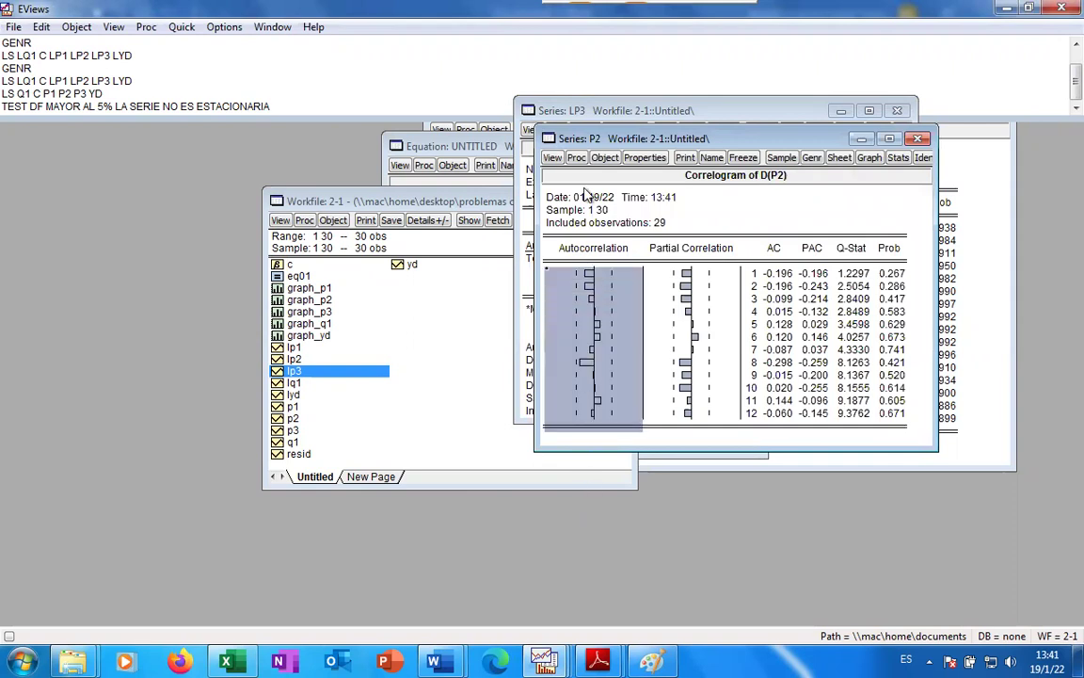
# Regenerate the correlogram of first-differenced P2 with 28 lags and enlarge its window to fit every lag
pyautogui.click(548, 157)
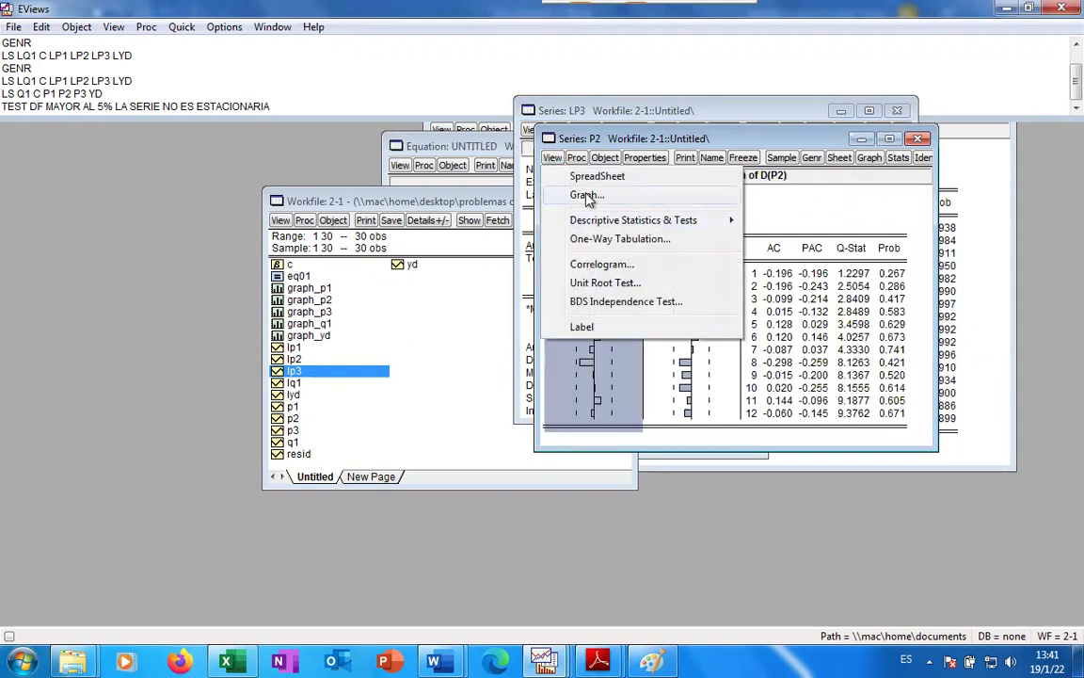
pyautogui.click(588, 264)
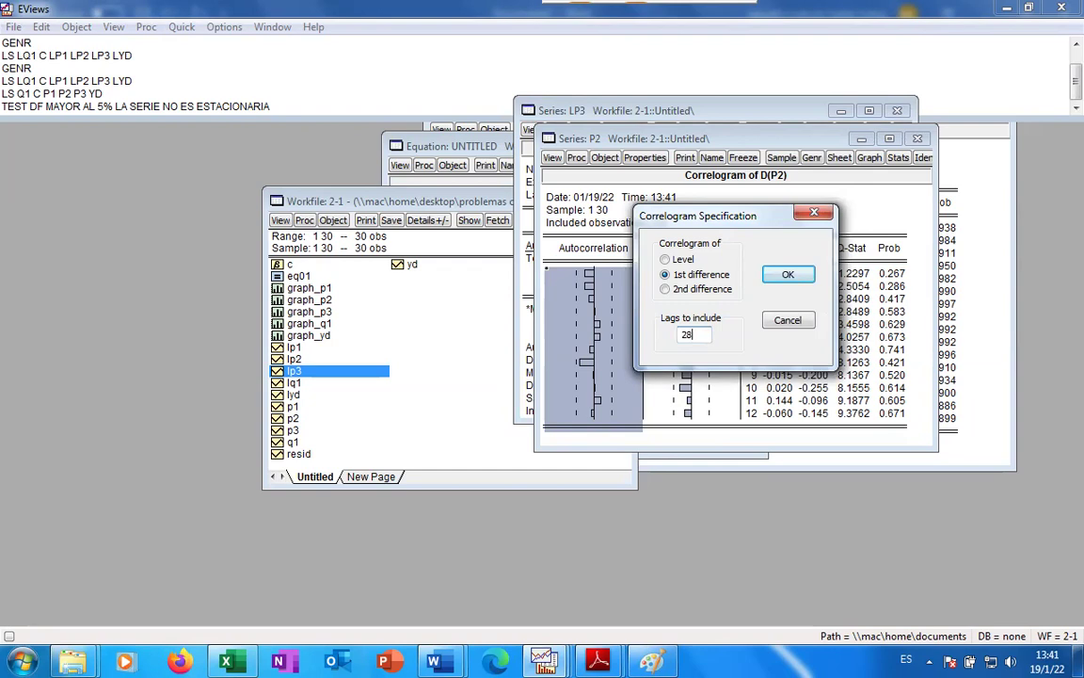
pyautogui.press('Return')
pyautogui.moveTo(735, 133); pyautogui.dragTo(698, 105)
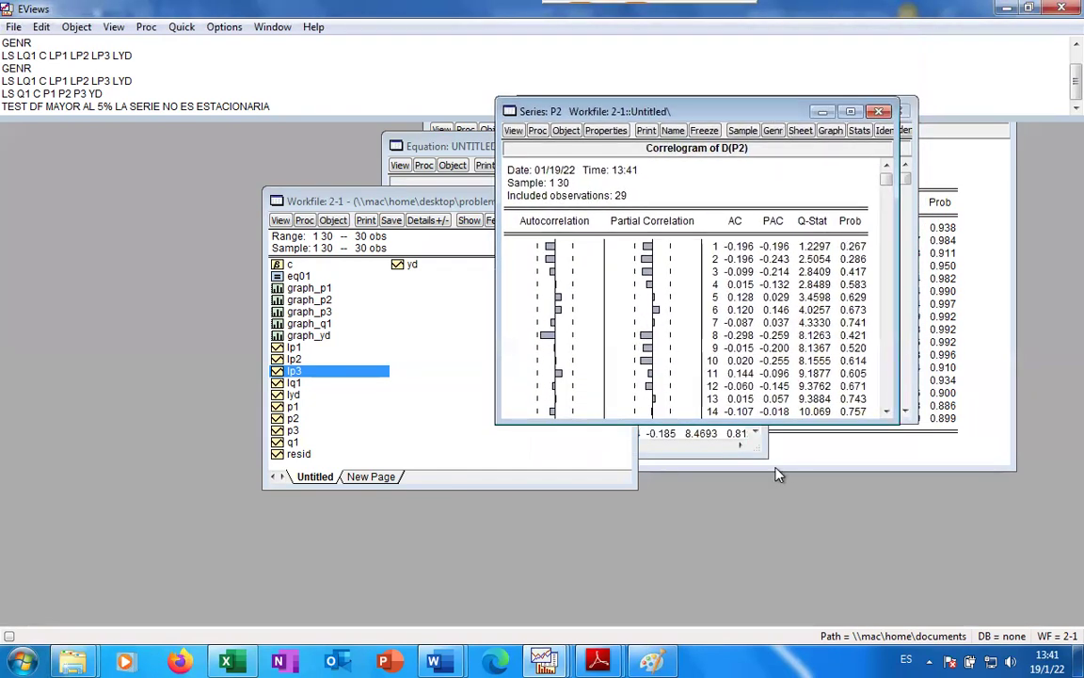
pyautogui.moveTo(795, 424); pyautogui.dragTo(794, 657)
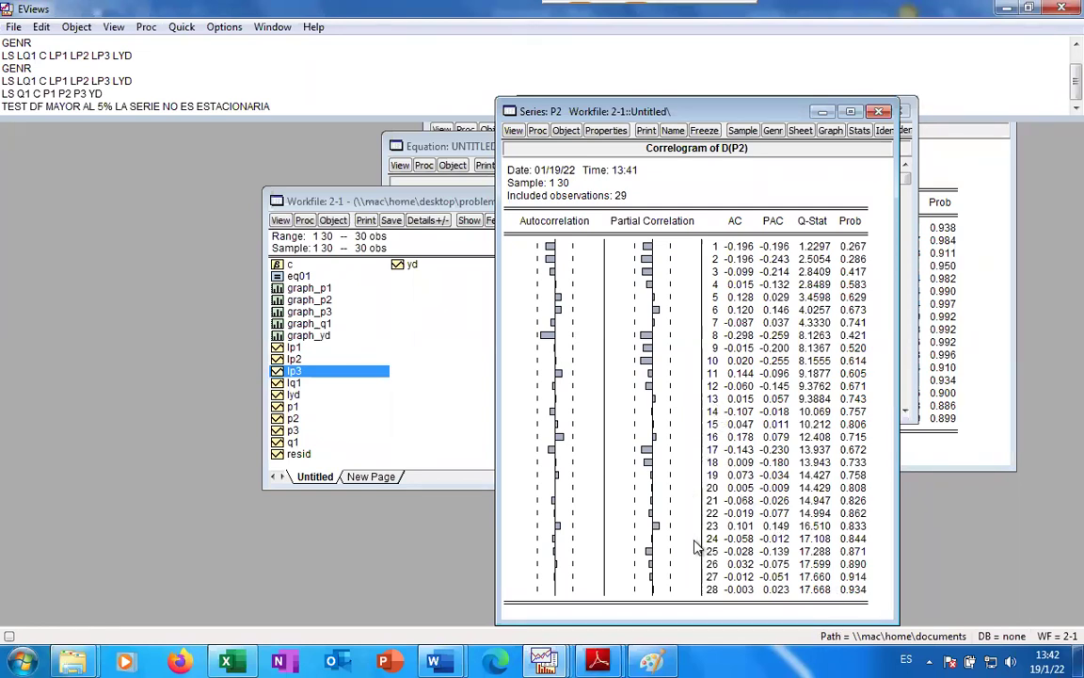
# Regenerate the correlogram of the 1st difference of P2 with 30 lags to include
pyautogui.click(513, 130)
pyautogui.click(546, 236)
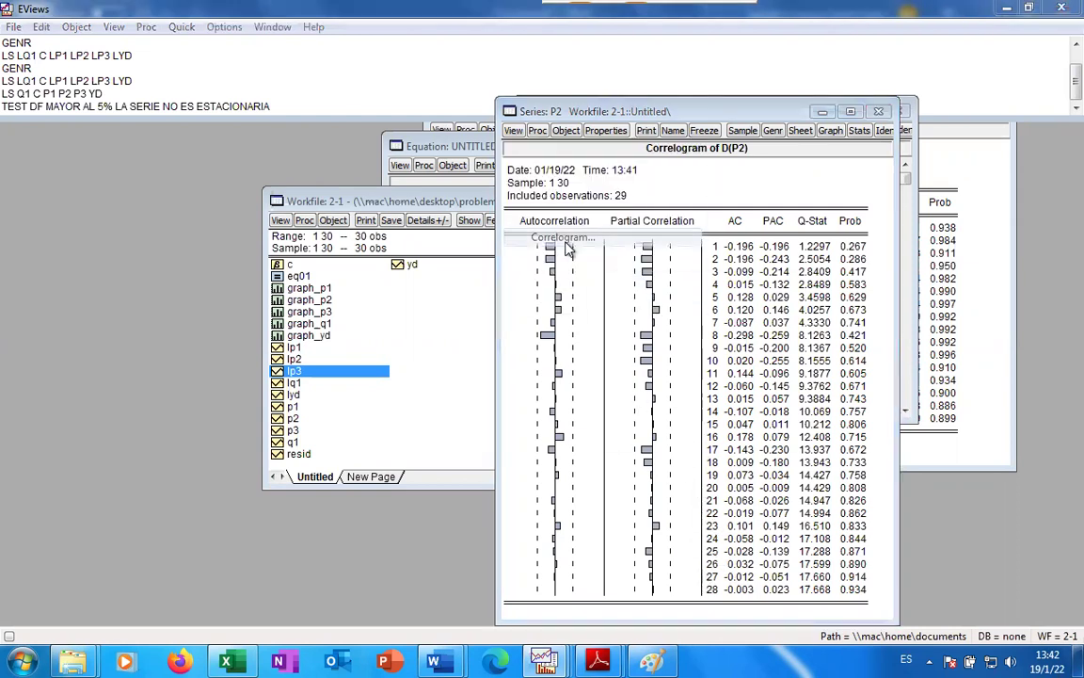
pyautogui.press('BackSpace')
pyautogui.press('BackSpace')
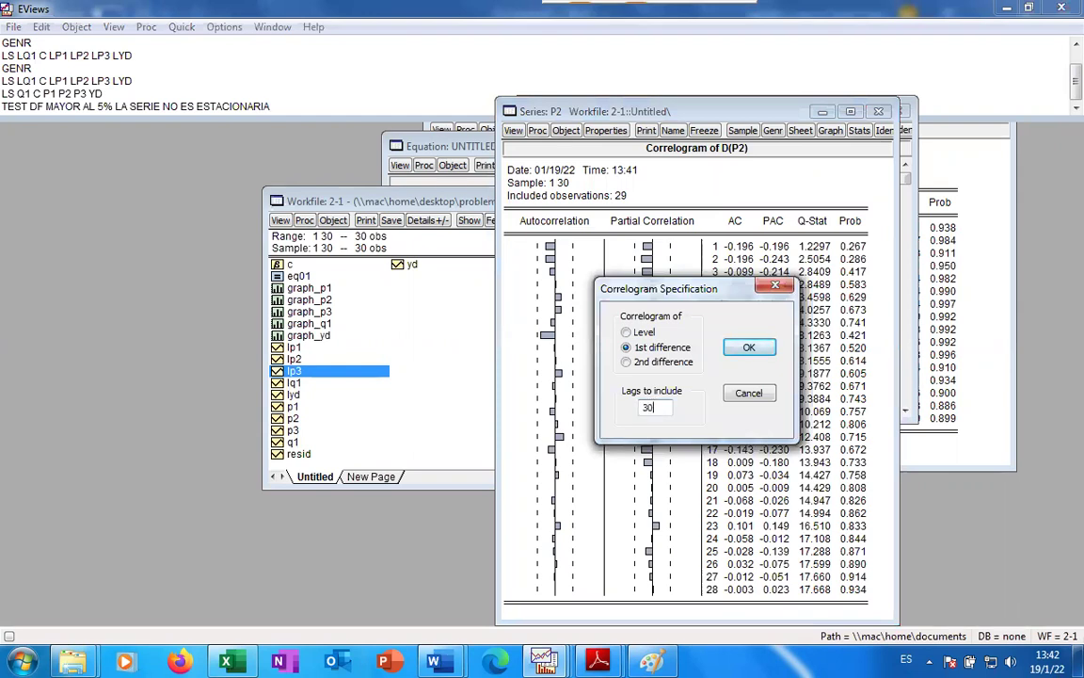
pyautogui.press('Return')
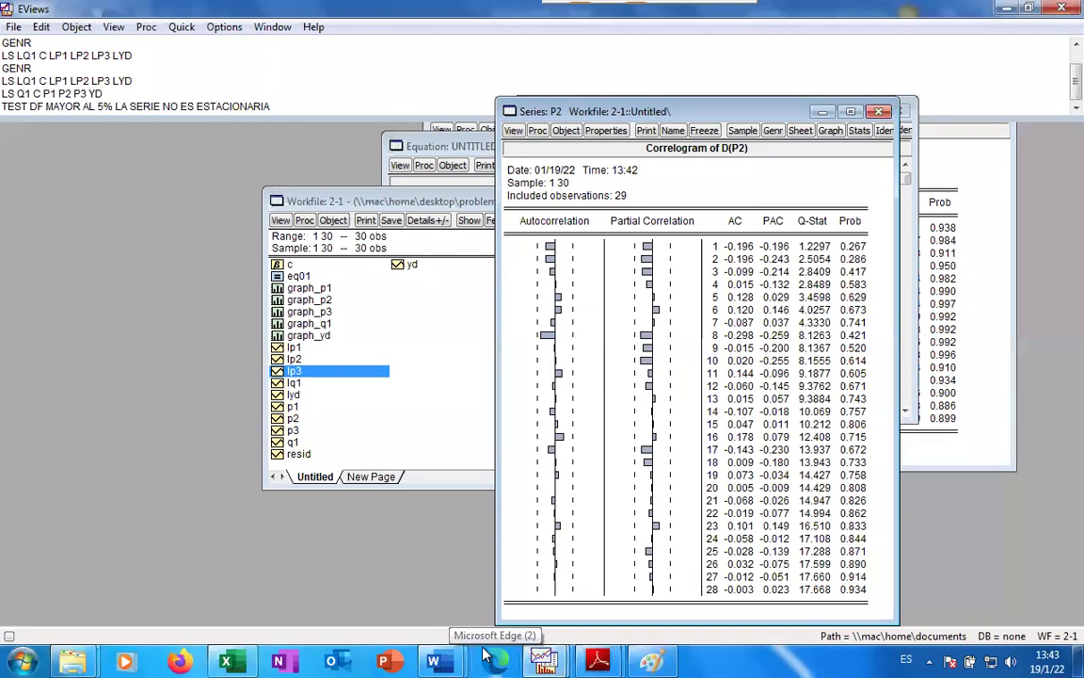
pyautogui.click(349, 651)
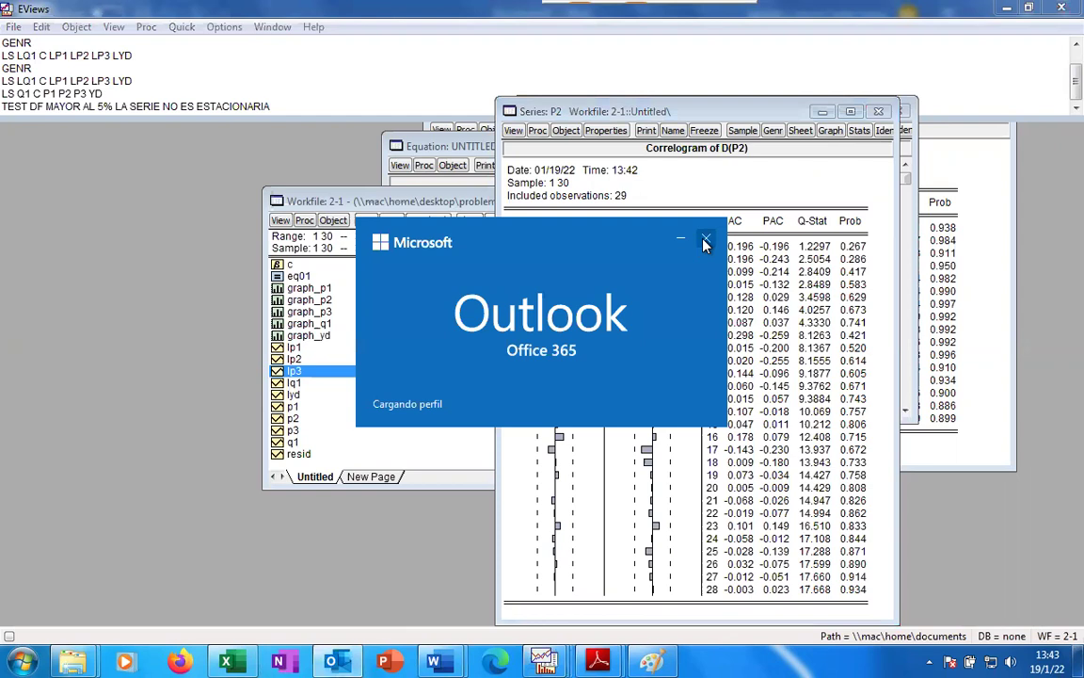
pyautogui.click(722, 108)
pyautogui.click(705, 239)
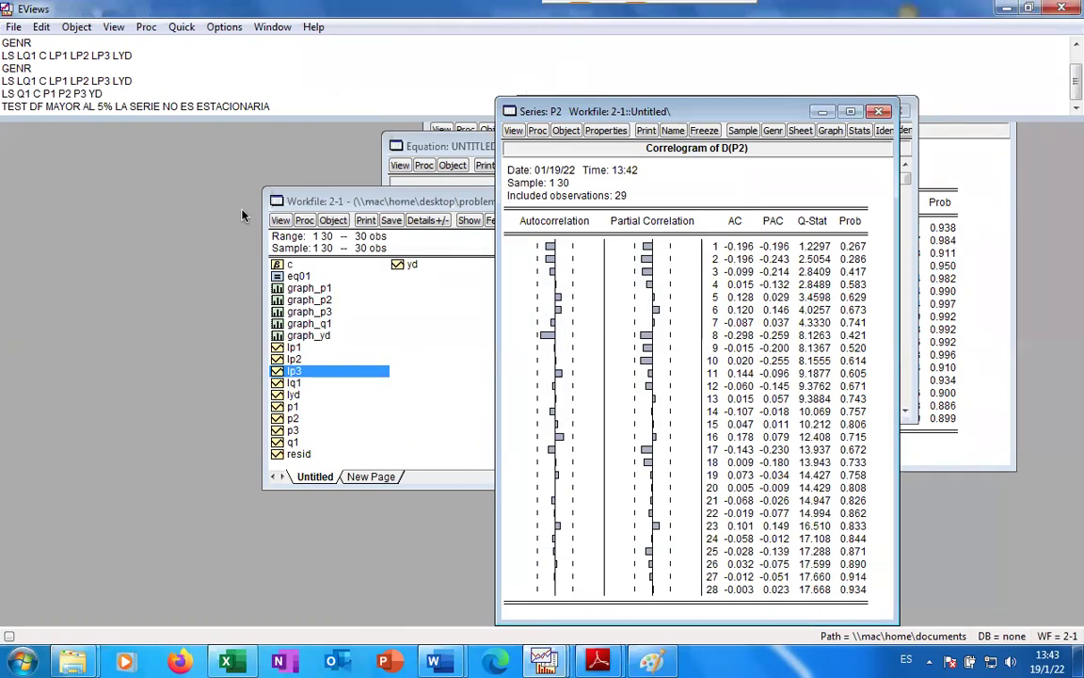
# Switch to OneDrive in Firefox and open the workbook "Econometria 2 pre.xlsx" from the econometria folder
pyautogui.hotkey('ctrl', 'Left')
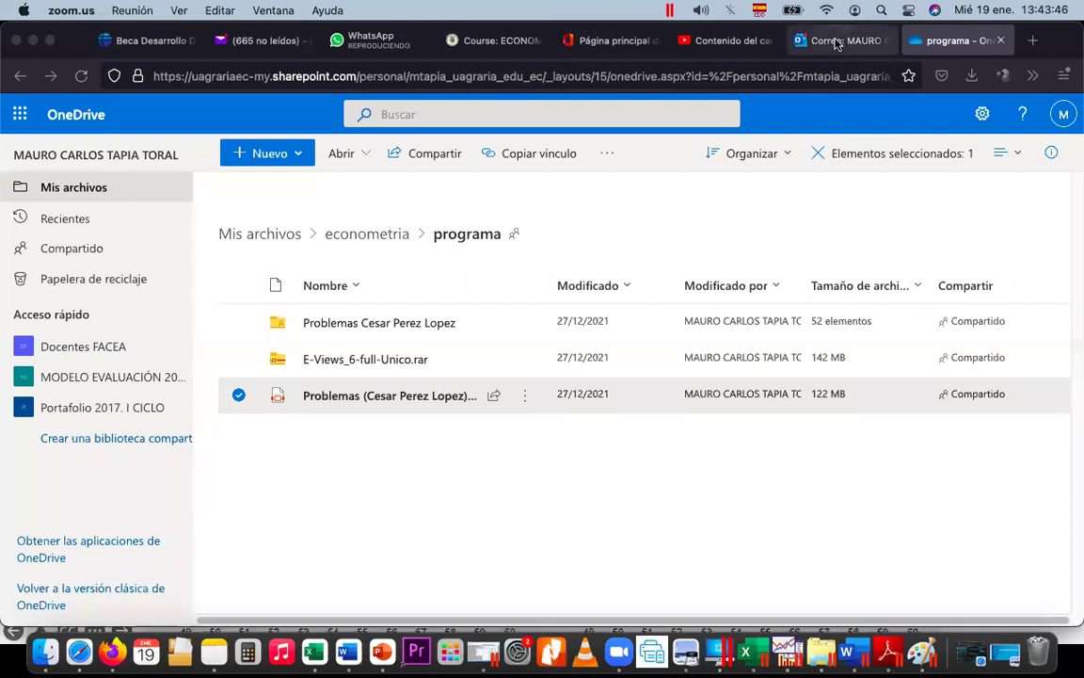
pyautogui.click(287, 239)
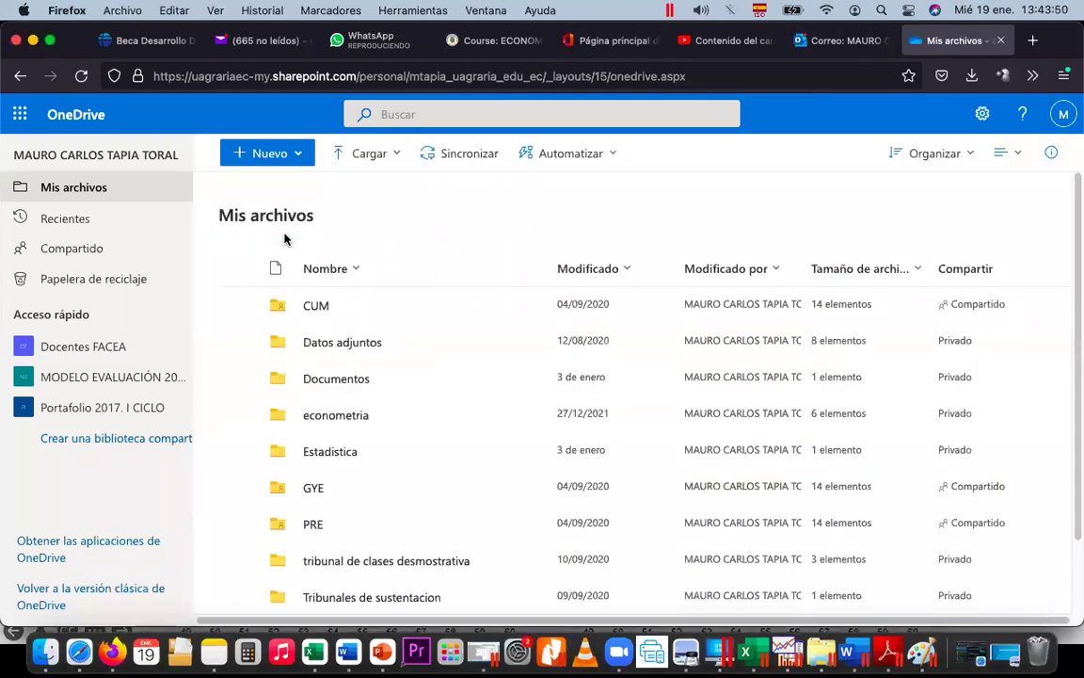
pyautogui.click(353, 417)
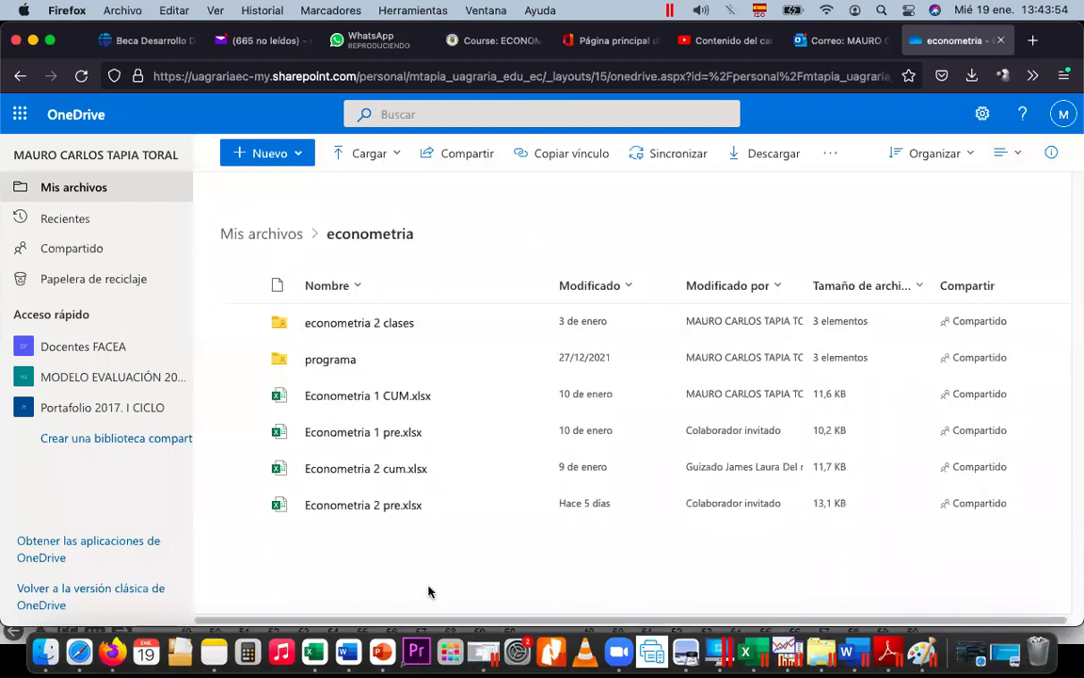
pyautogui.click(398, 504)
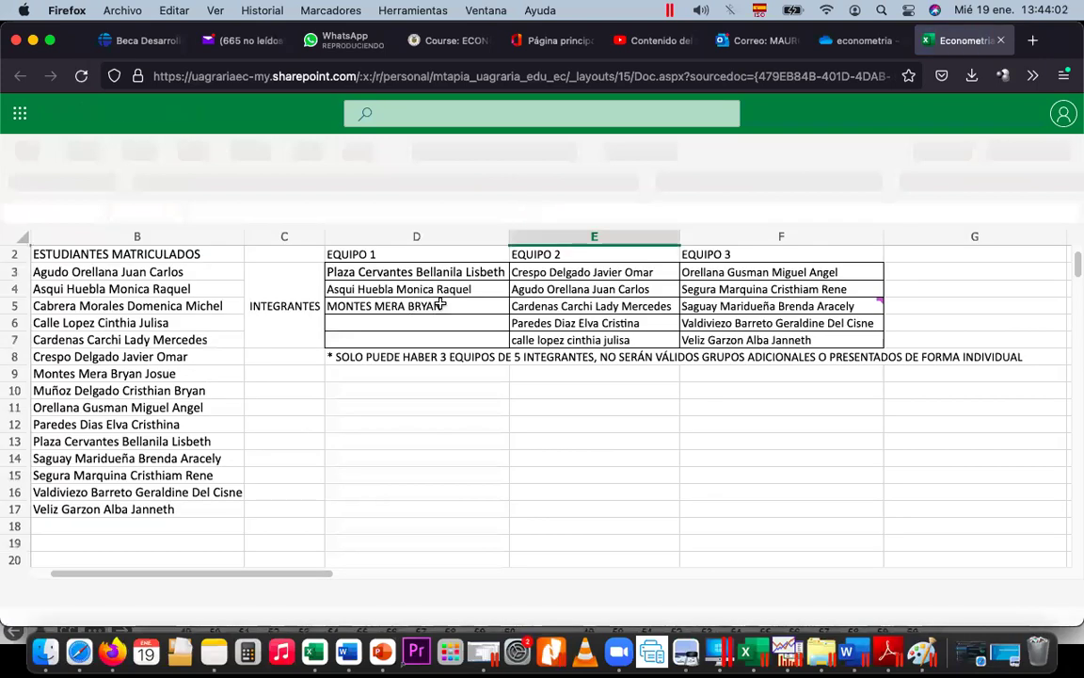
# Examine the "Tema" row above the EQUIPO 1, EQUIPO 2 and EQUIPO 3 columns
pyautogui.click(441, 303)
pyautogui.press('Up')
pyautogui.press('Up')
pyautogui.press('Up')
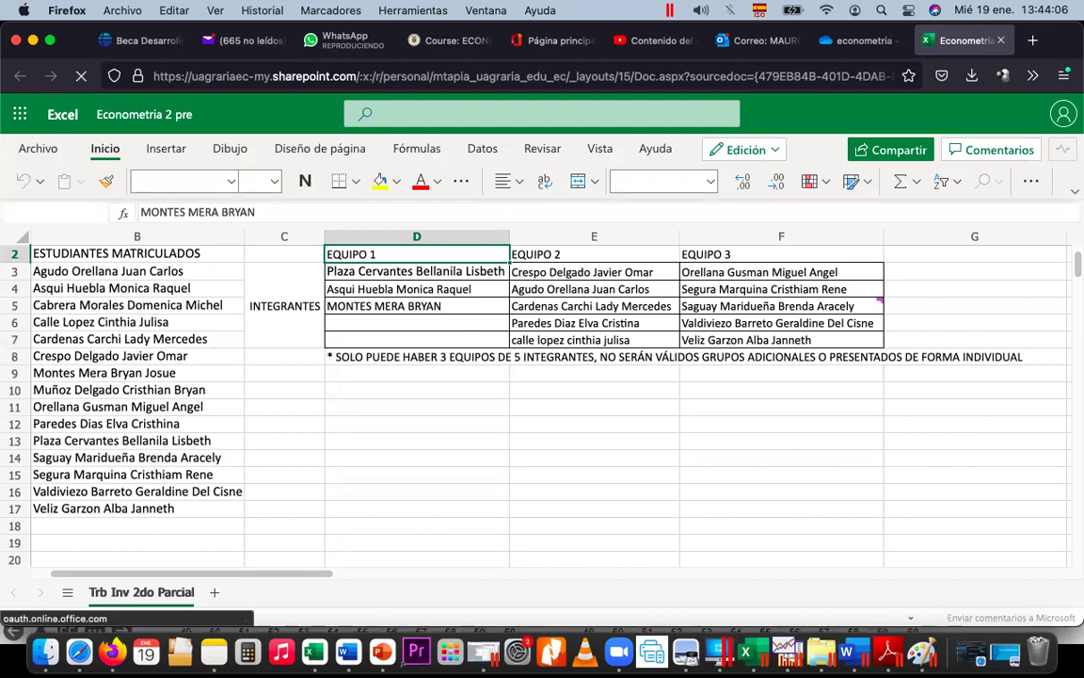
pyautogui.press('Up')
pyautogui.press('Up')
pyautogui.press('Up')
pyautogui.press('Up')
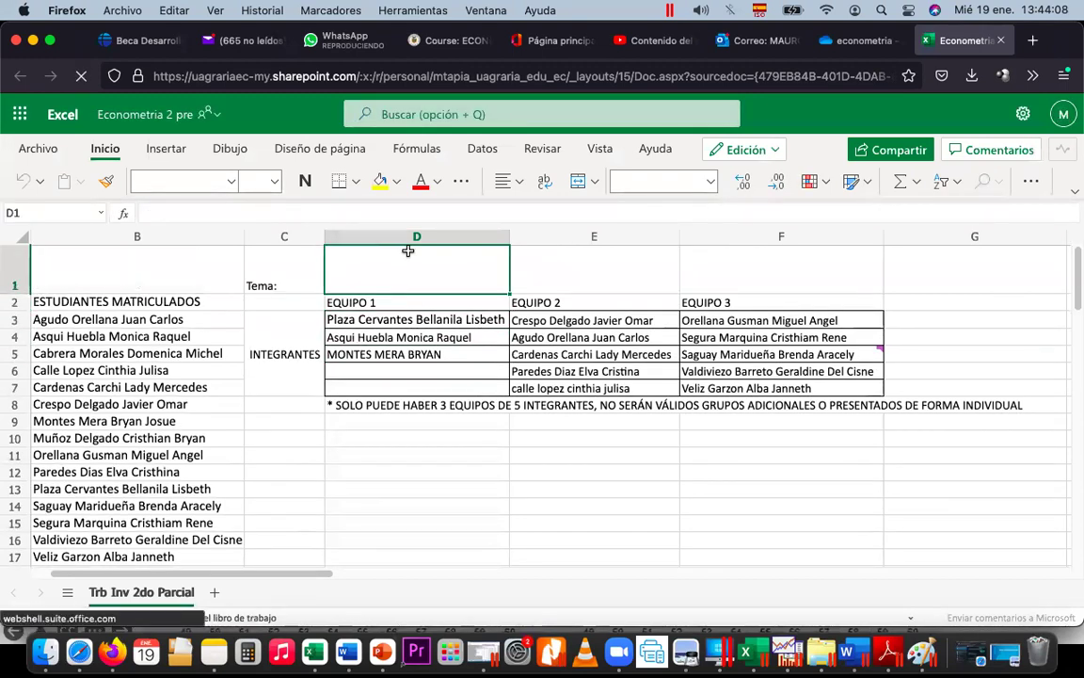
pyautogui.press('Right')
pyautogui.press('Right')
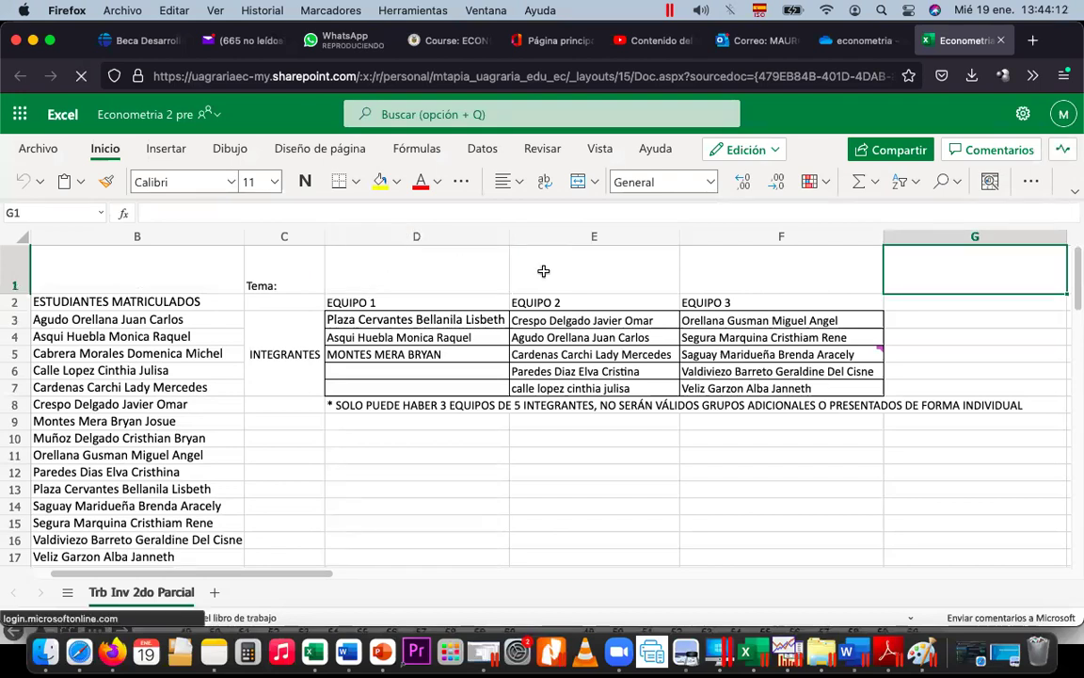
pyautogui.press('Left')
pyautogui.press('Left')
pyautogui.press('Left')
pyautogui.press('Left')
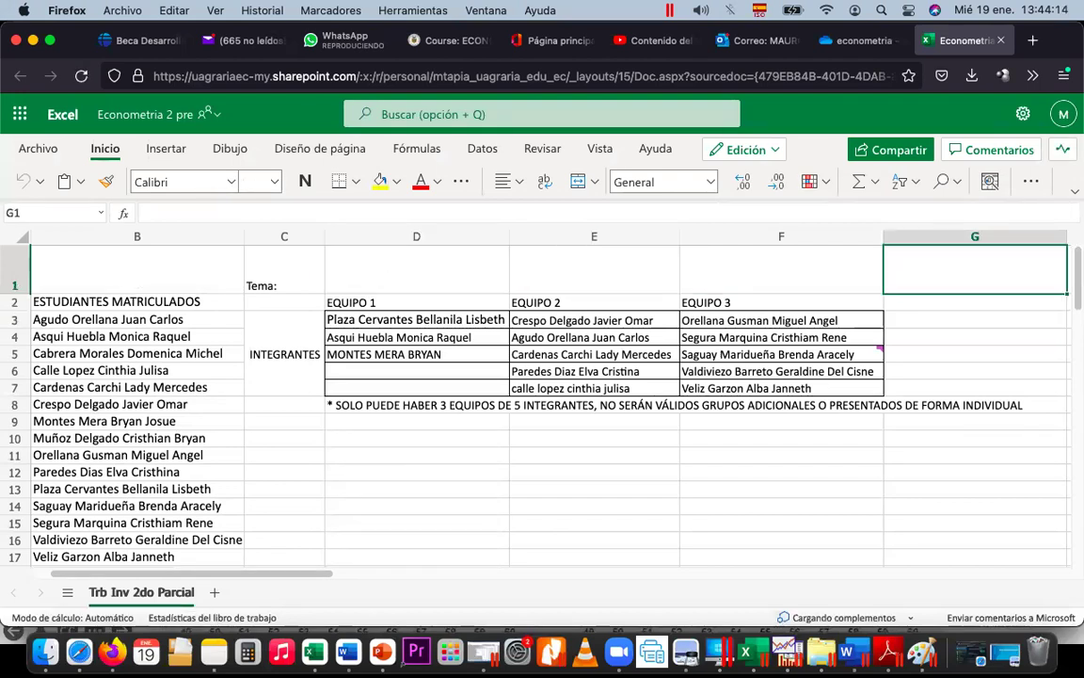
pyautogui.press('Right')
pyautogui.press('Right')
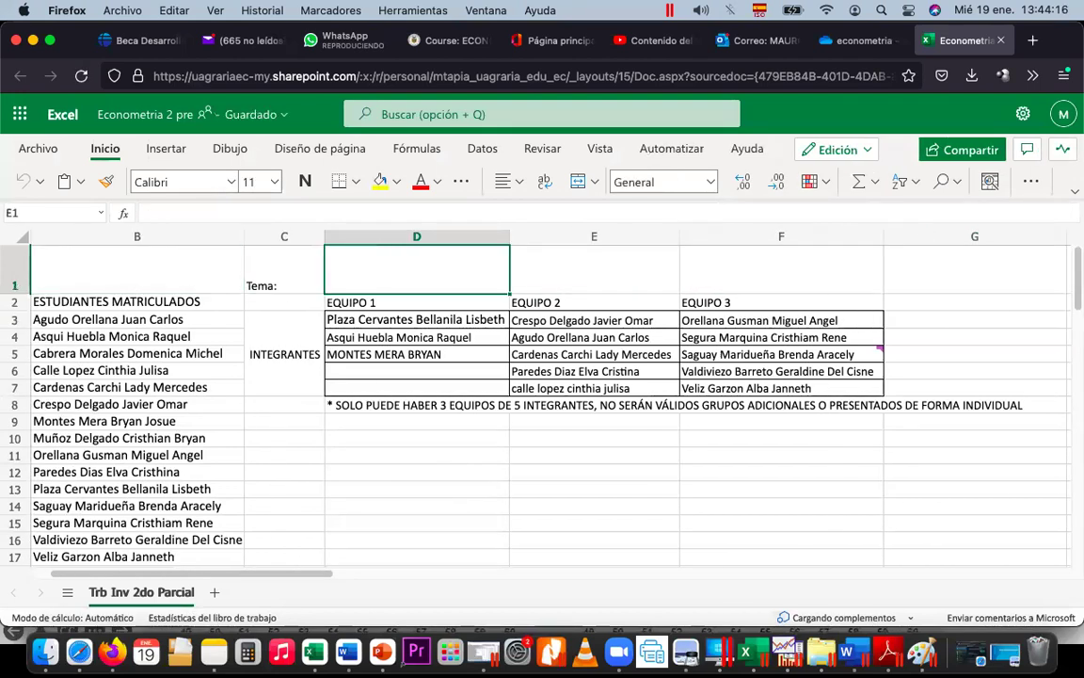
# Review the member lists of EQUIPO 1, 2 and 3, including unfilled places, and open EQUIPO 1's topic cell D1 for editing
pyautogui.press('Down')
pyautogui.press('Down')
pyautogui.press('Left')
pyautogui.press('Left')
pyautogui.press('Right')
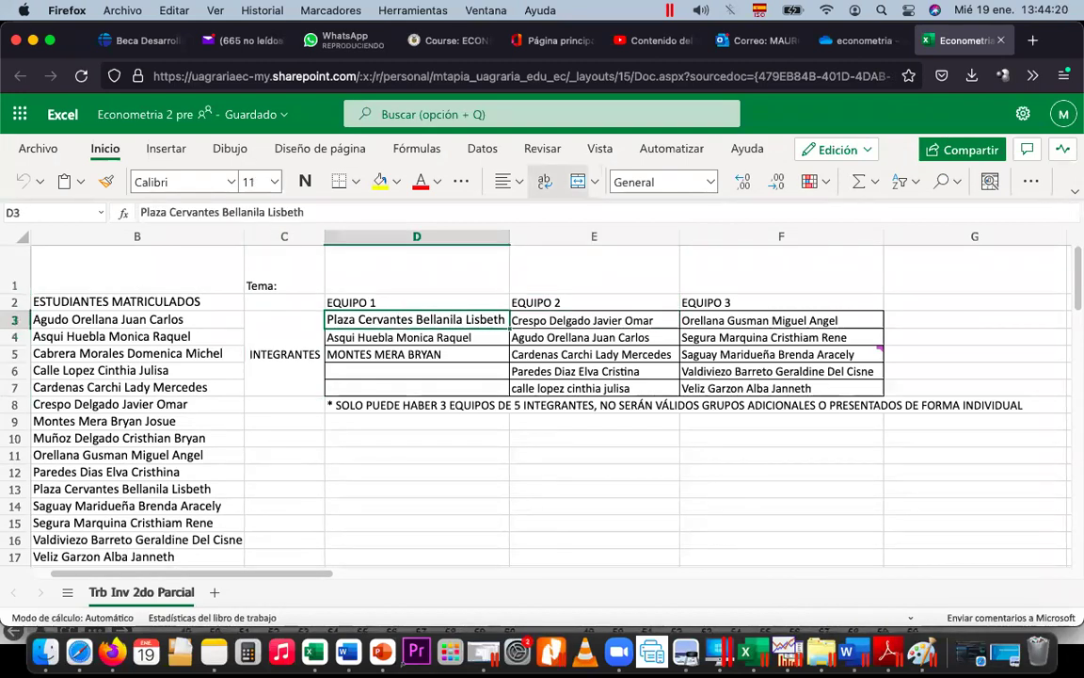
pyautogui.press('Down')
pyautogui.press('Down')
pyautogui.press('Down')
pyautogui.press('Up')
pyautogui.press('Up')
pyautogui.press('Up')
pyautogui.press('Up')
pyautogui.press('Down')
pyautogui.press('Down')
pyautogui.press('Down')
pyautogui.press('Down')
pyautogui.press('Down')
pyautogui.press('Up')
pyautogui.press('Up')
pyautogui.press('Up')
pyautogui.press('Right')
pyautogui.press('Up')
pyautogui.press('Down')
pyautogui.press('Down')
pyautogui.press('Down')
pyautogui.press('Down')
pyautogui.press('Down')
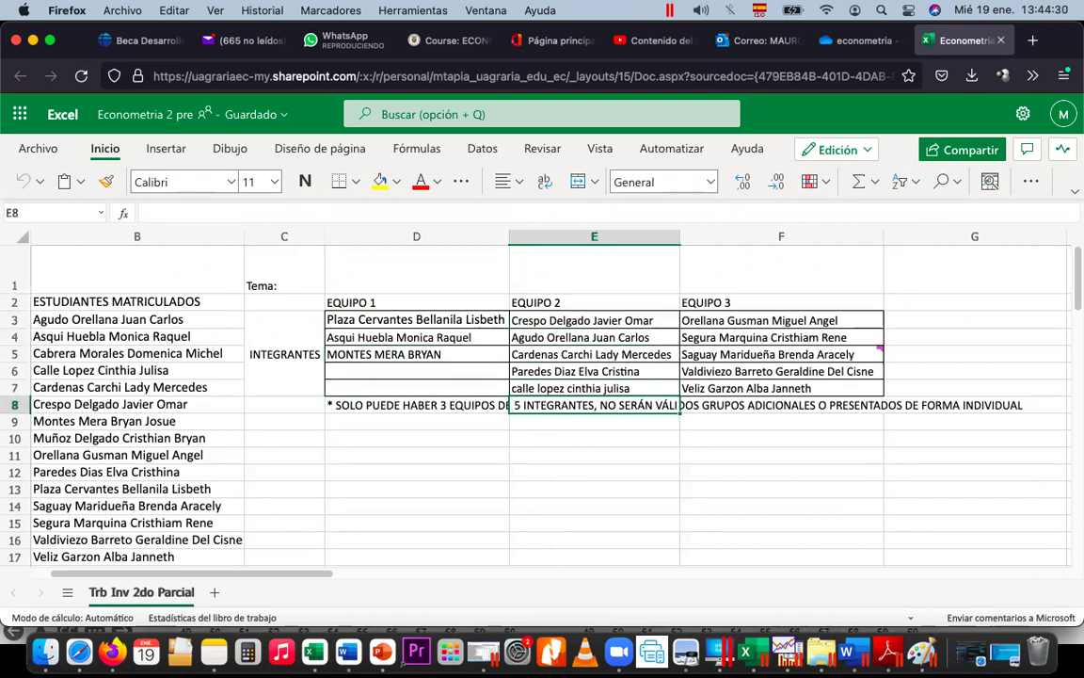
pyautogui.press('Up')
pyautogui.press('Up')
pyautogui.press('Right')
pyautogui.press('Right')
pyautogui.press('Up')
pyautogui.press('Left')
pyautogui.press('Up')
pyautogui.press('Down')
pyautogui.press('Left')
pyautogui.press('Left')
pyautogui.press('Down')
pyautogui.press('Down')
pyautogui.press('Down')
pyautogui.press('Up')
pyautogui.press('Up')
pyautogui.press('Up')
pyautogui.press('Down')
pyautogui.press('Up')
pyautogui.press('Up')
pyautogui.press('Down')
pyautogui.press('Down')
pyautogui.press('Down')
pyautogui.press('Right')
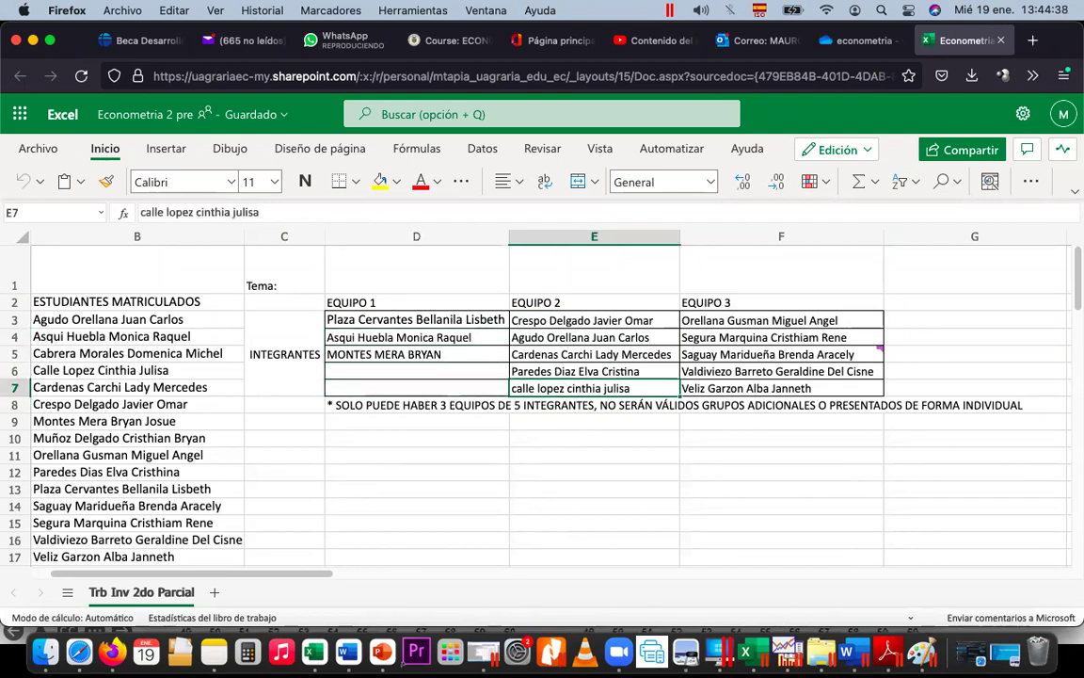
pyautogui.press('Right')
pyautogui.press('Right')
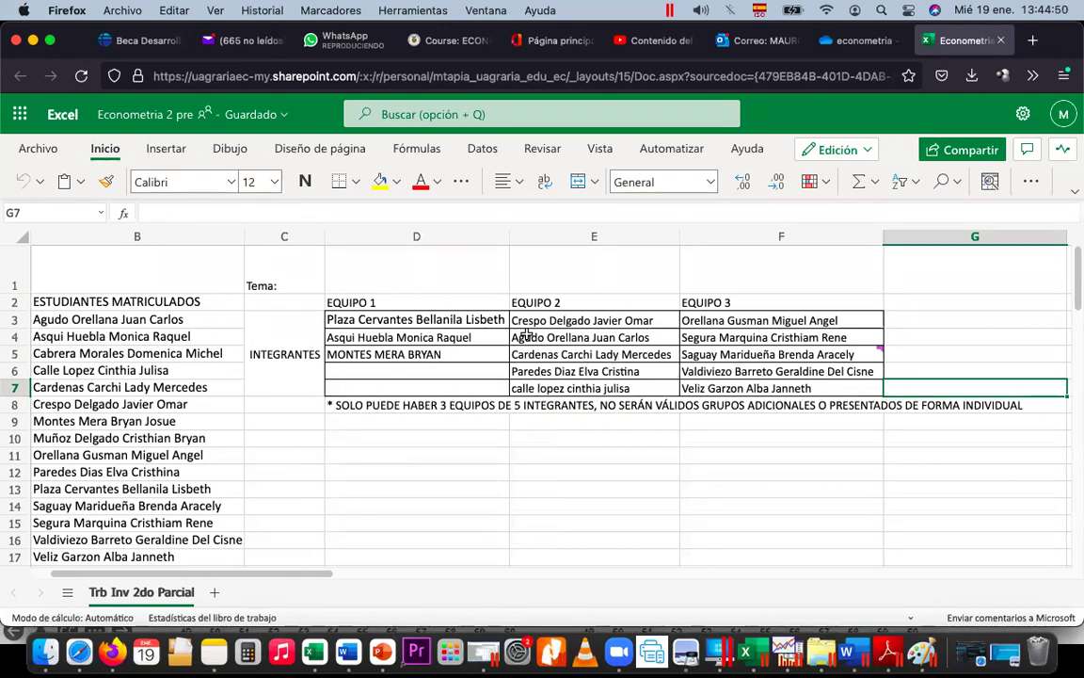
pyautogui.click(440, 282)
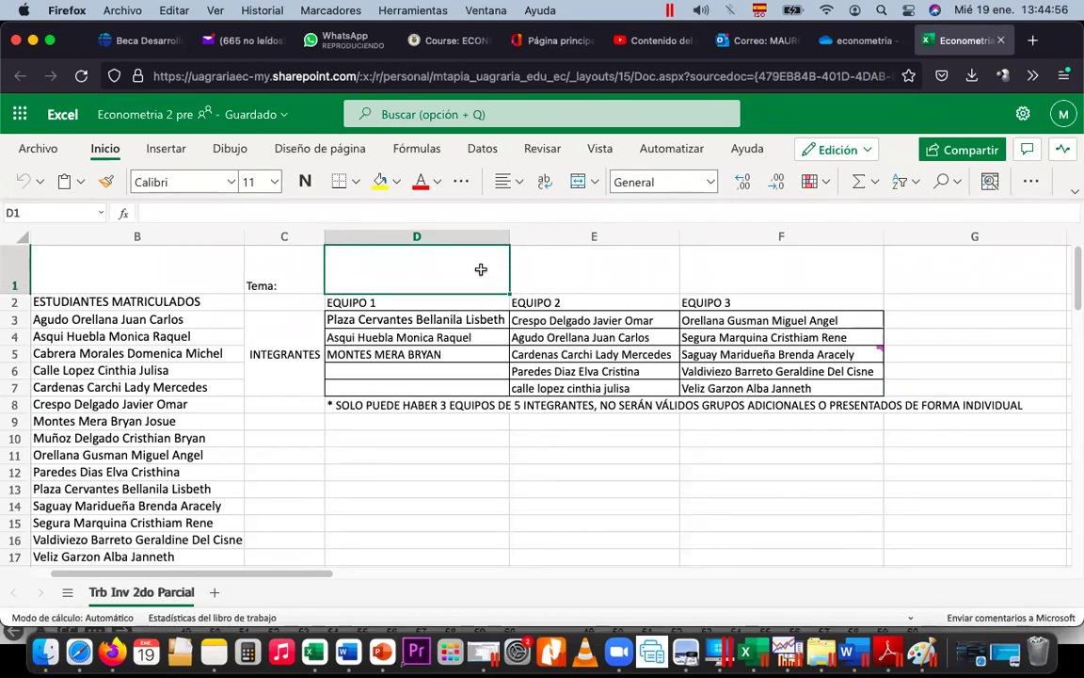
pyautogui.doubleClick(474, 271)
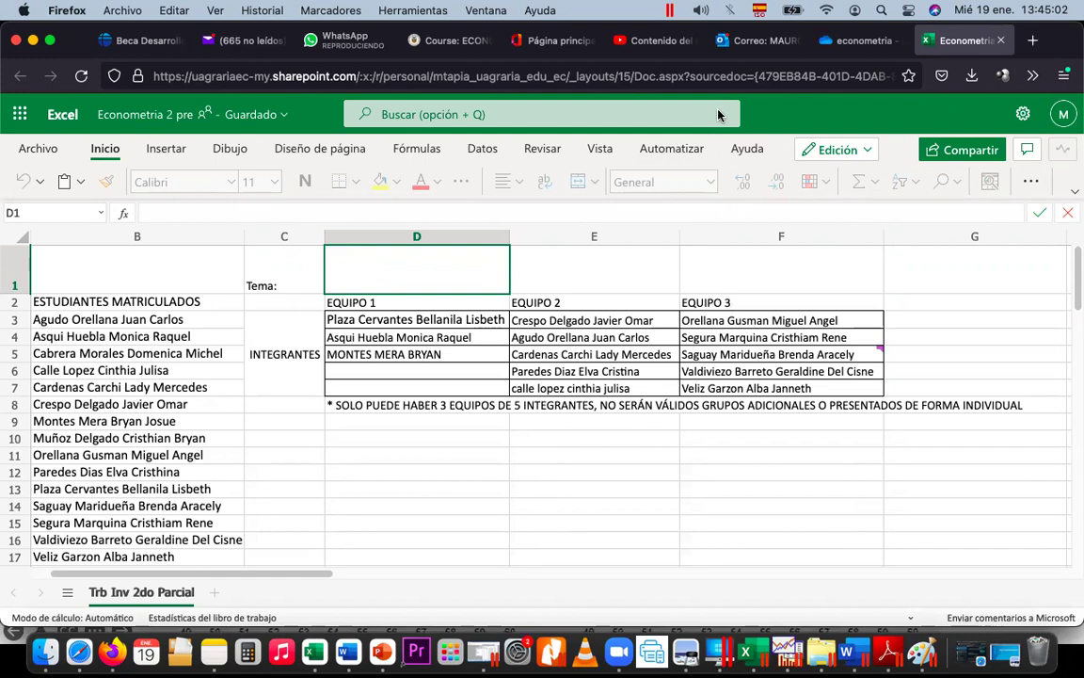
# Switch to the running slide show and advance to the table of autocorrelation and partial autocorrelation patterns by process
pyautogui.hotkey('ctrl', 'Right')
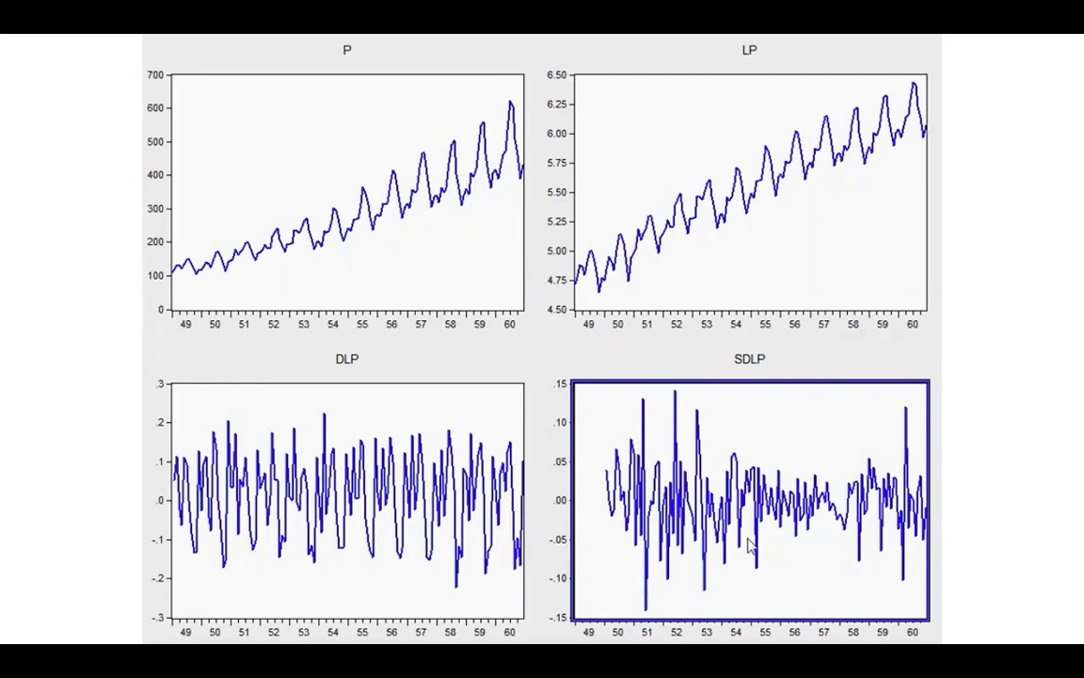
pyautogui.click(260, 271)
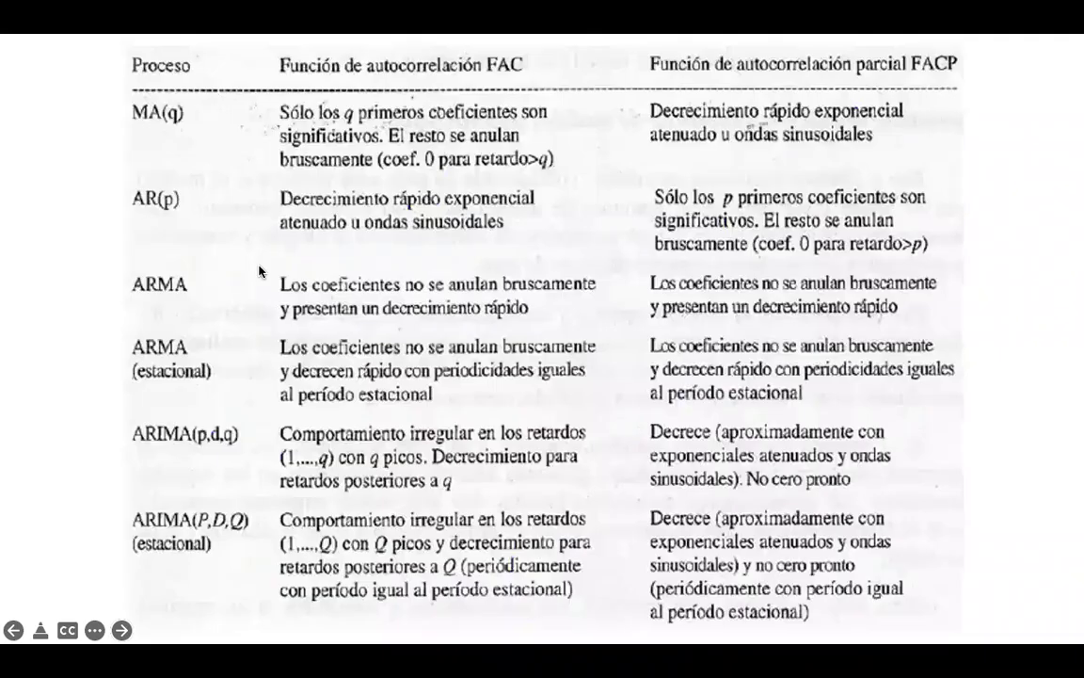
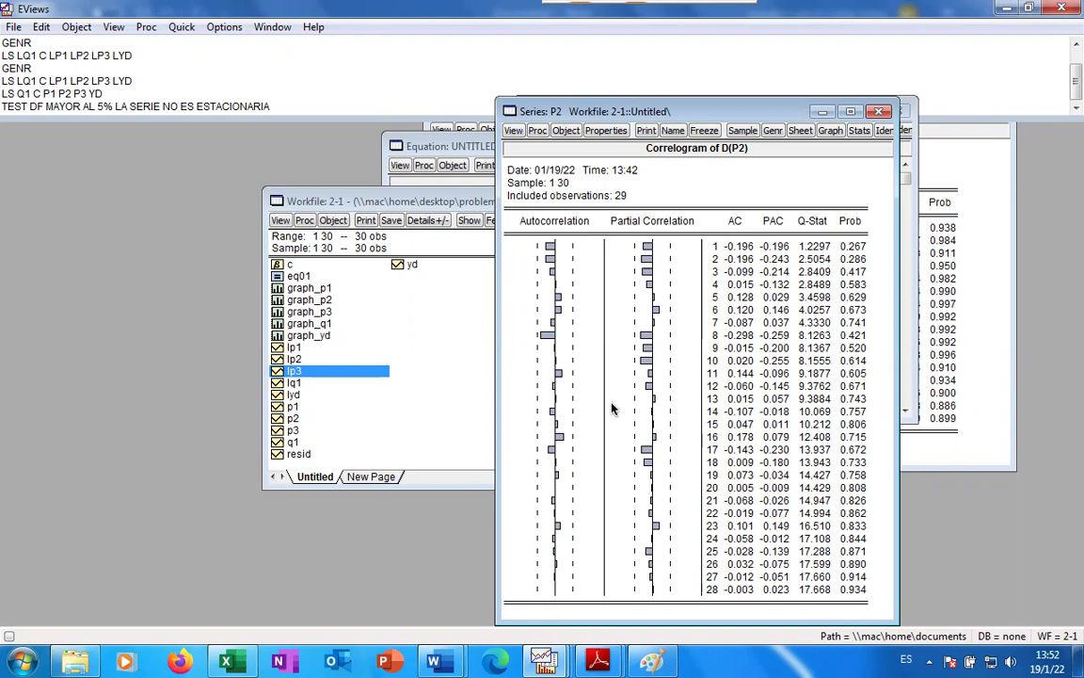
# Switch to Documento1 in Word and copy the sentence about identifying the stationary series by correlogram and the DICK FULLER test
pyautogui.click(450, 654)
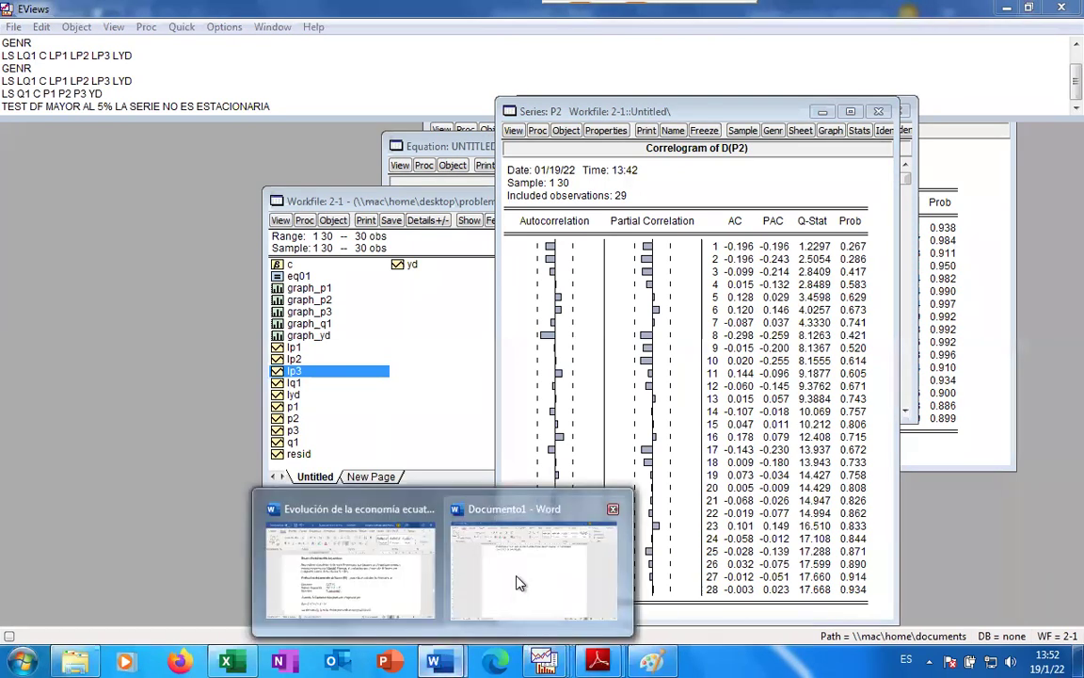
pyautogui.click(464, 518)
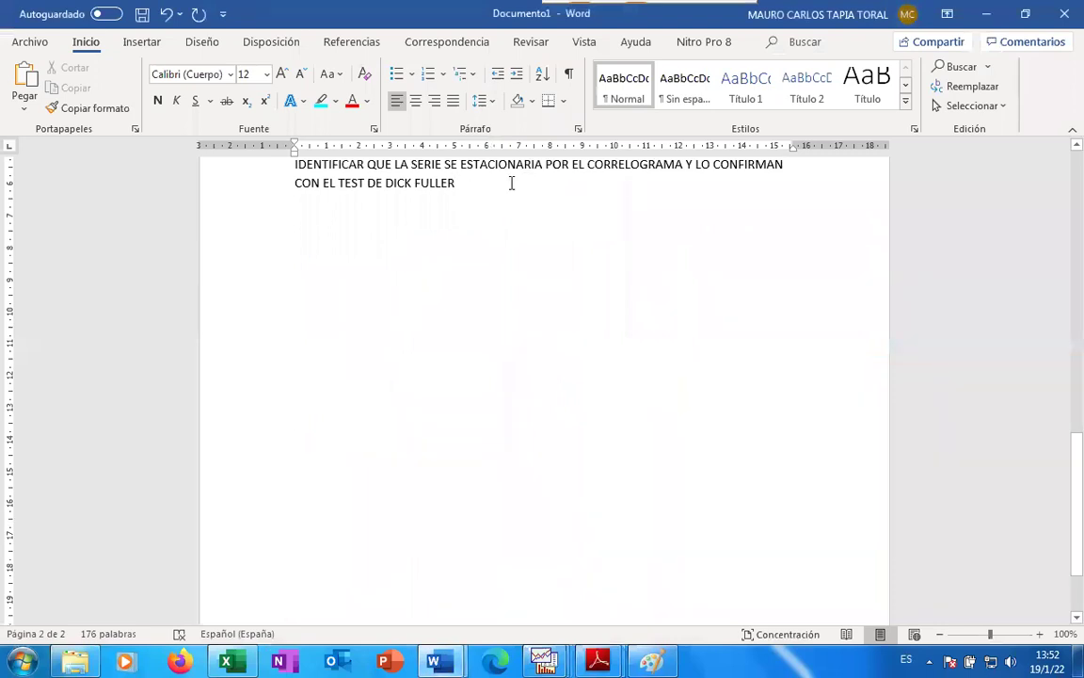
pyautogui.moveTo(487, 179); pyautogui.dragTo(288, 373)
pyautogui.scroll(-2, 289, 363)
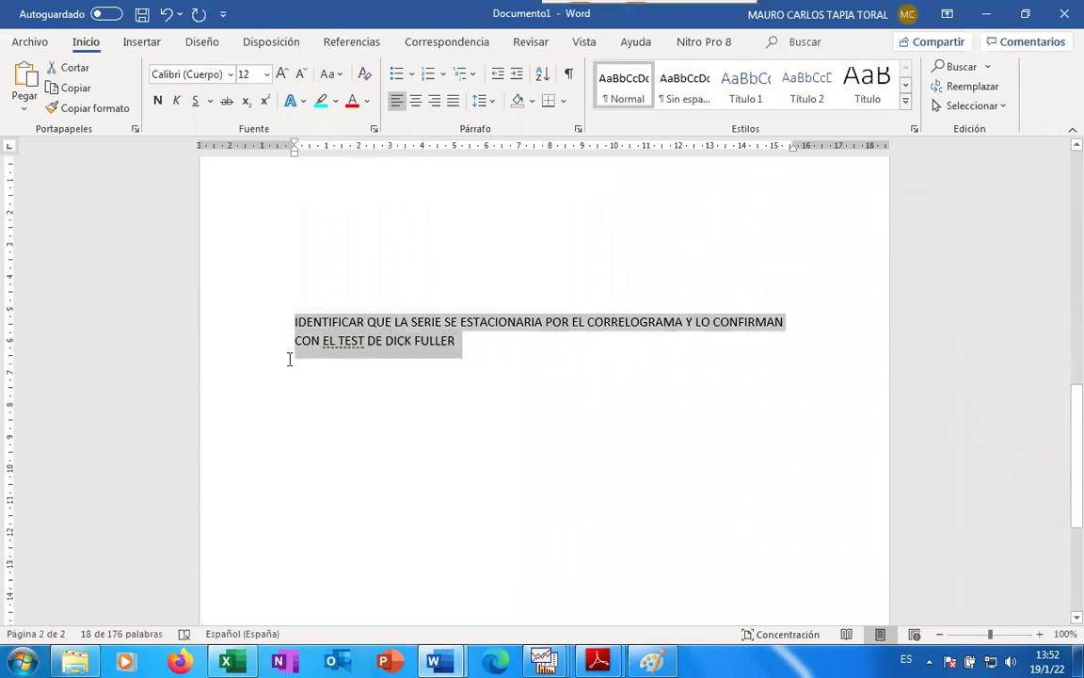
pyautogui.hotkey('ctrl', 'c')
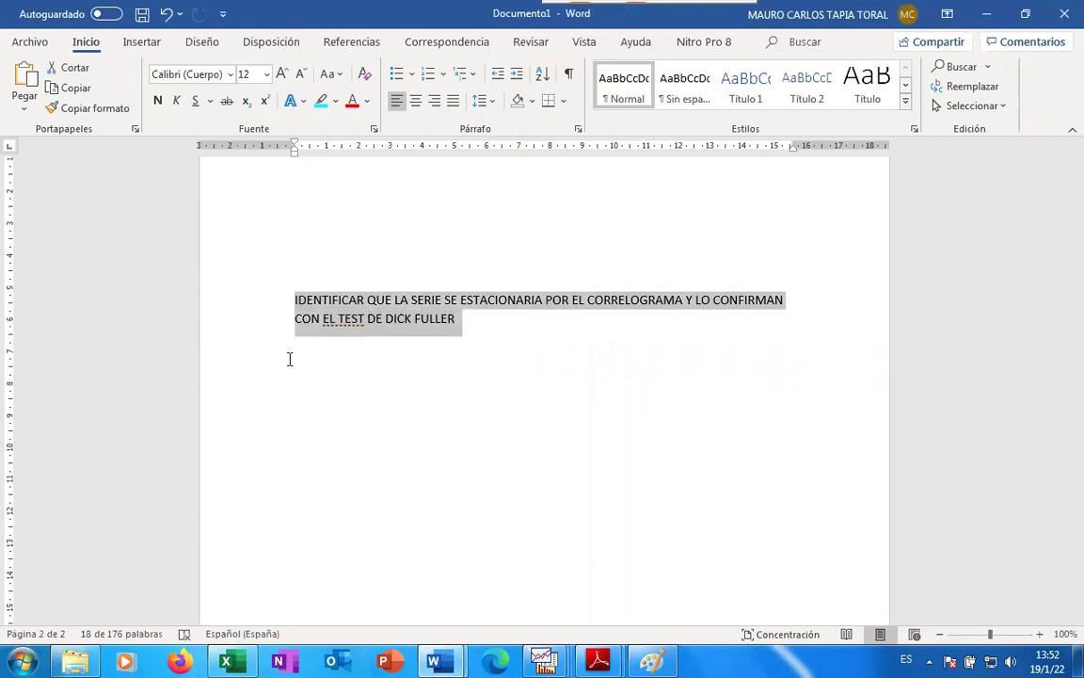
# Minimize Word and EViews and open workfile 3-1 from the problems folder on the desktop
pyautogui.click(987, 13)
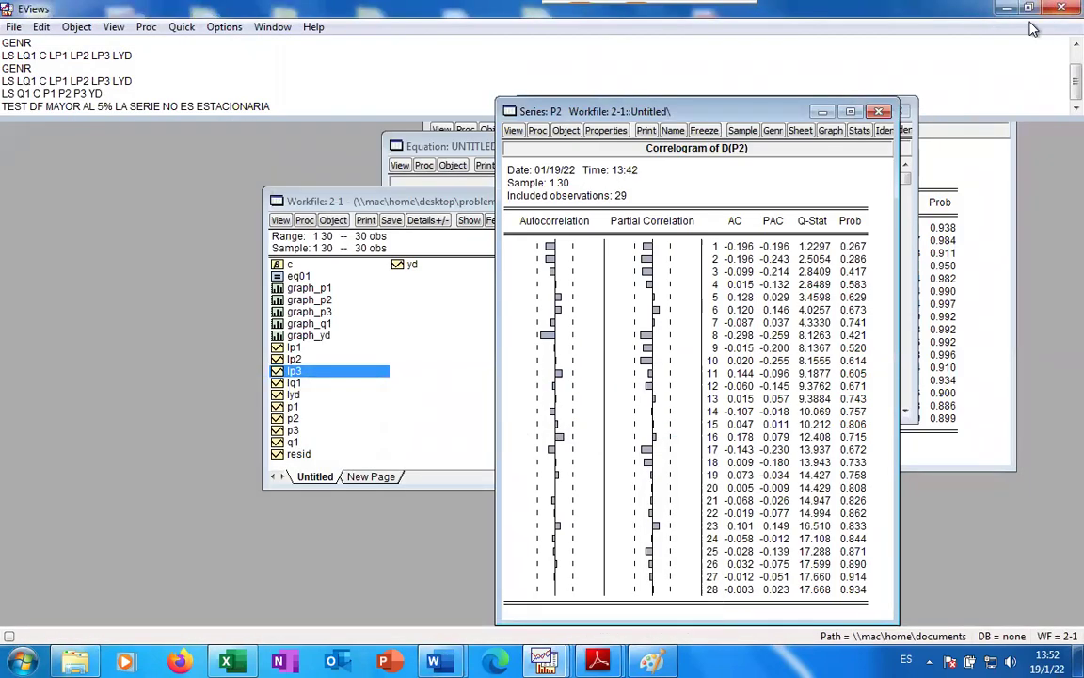
pyautogui.click(1006, 9)
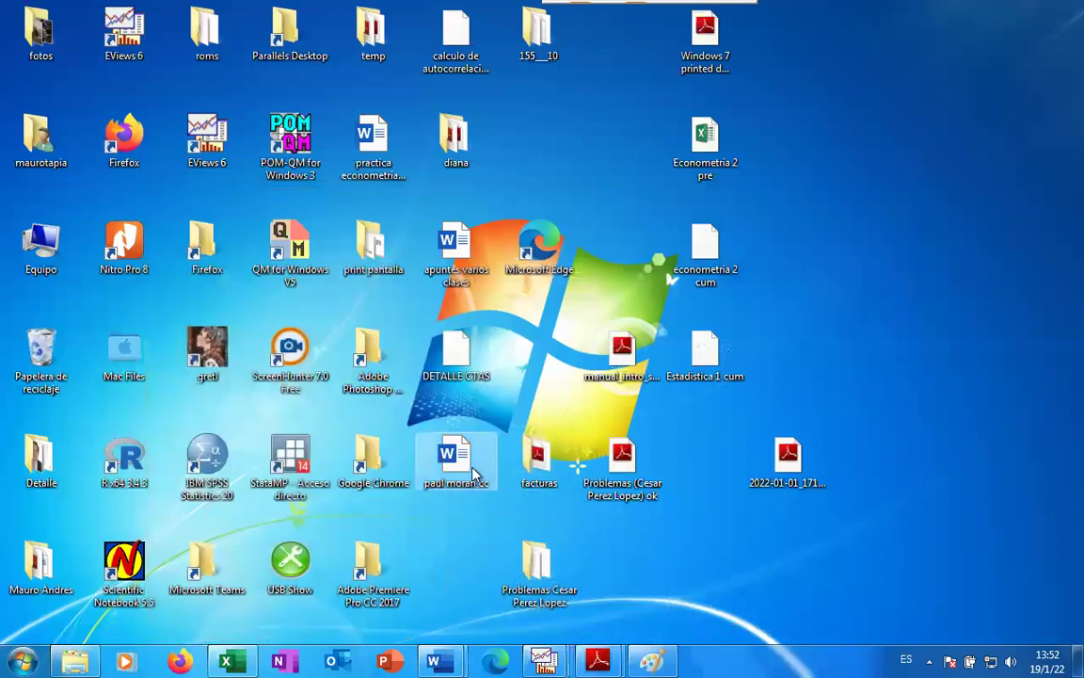
pyautogui.doubleClick(540, 563)
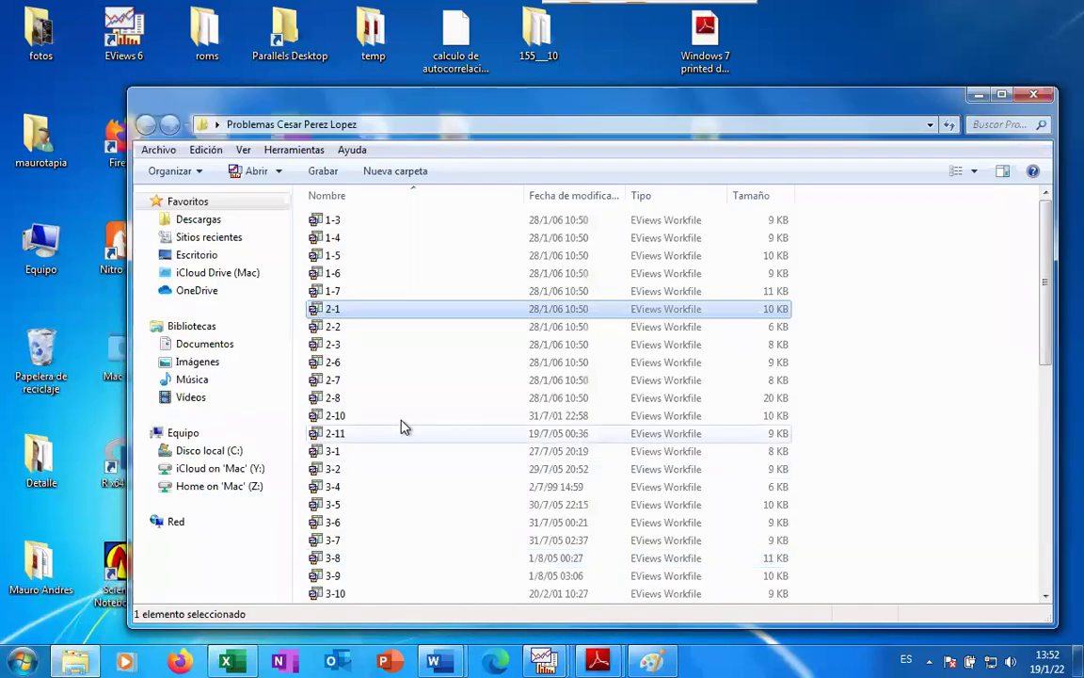
pyautogui.click(354, 458)
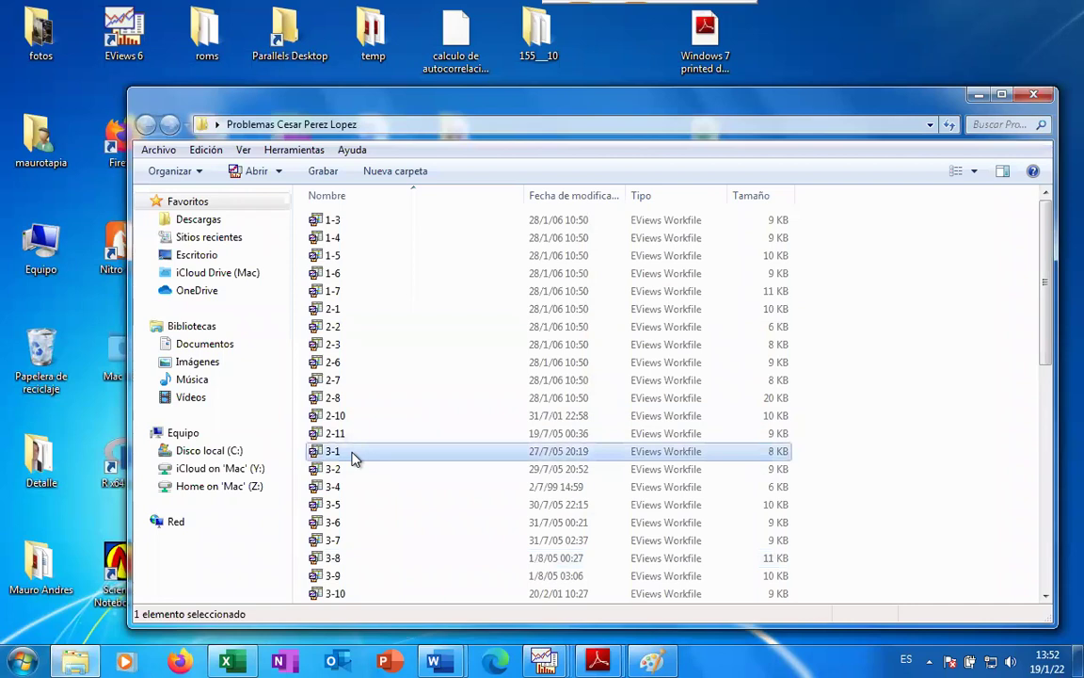
pyautogui.doubleClick(354, 458)
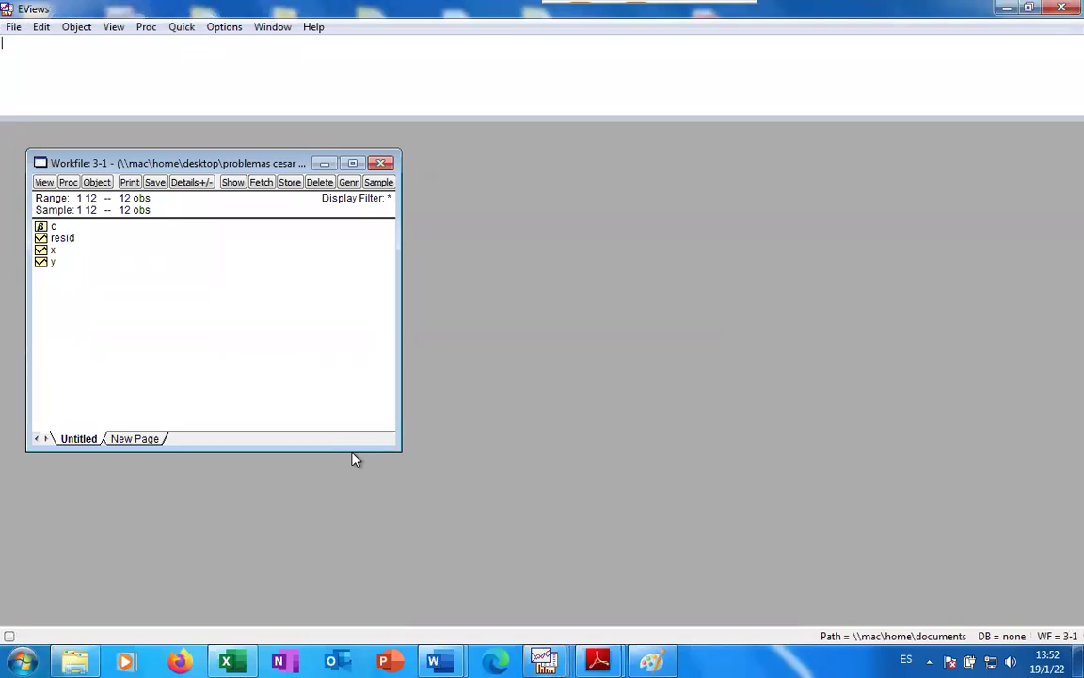
# Switch to the Excel workbook "Trabajo investigacion parte 1" and add a new worksheet after "Hoja1 (2)"
pyautogui.click(248, 654)
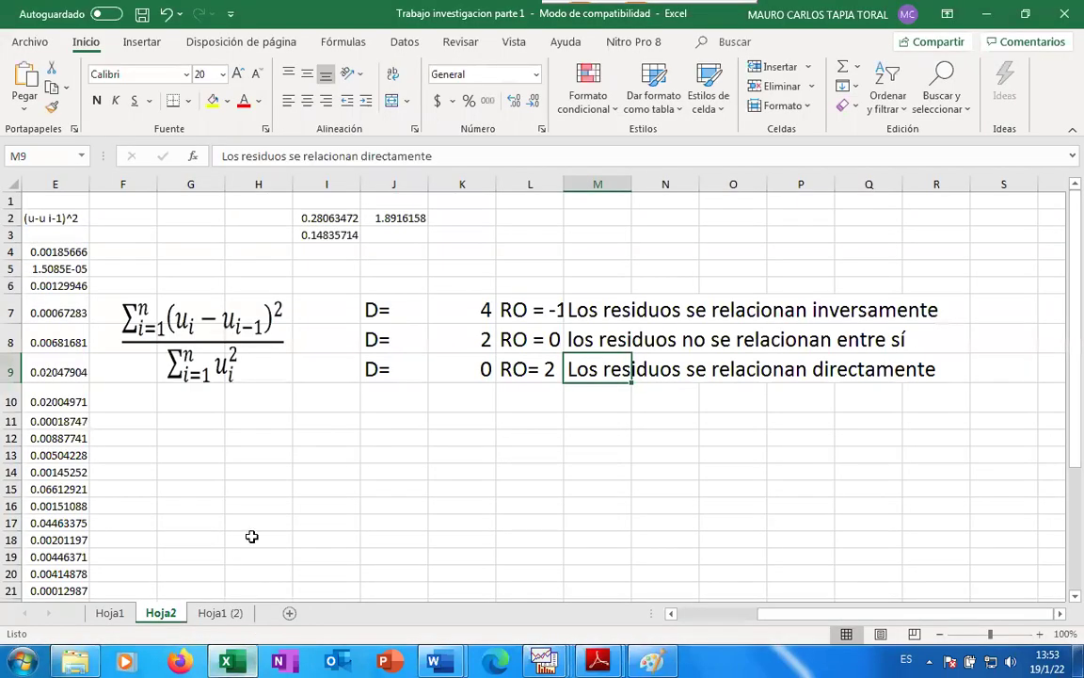
pyautogui.click(219, 613)
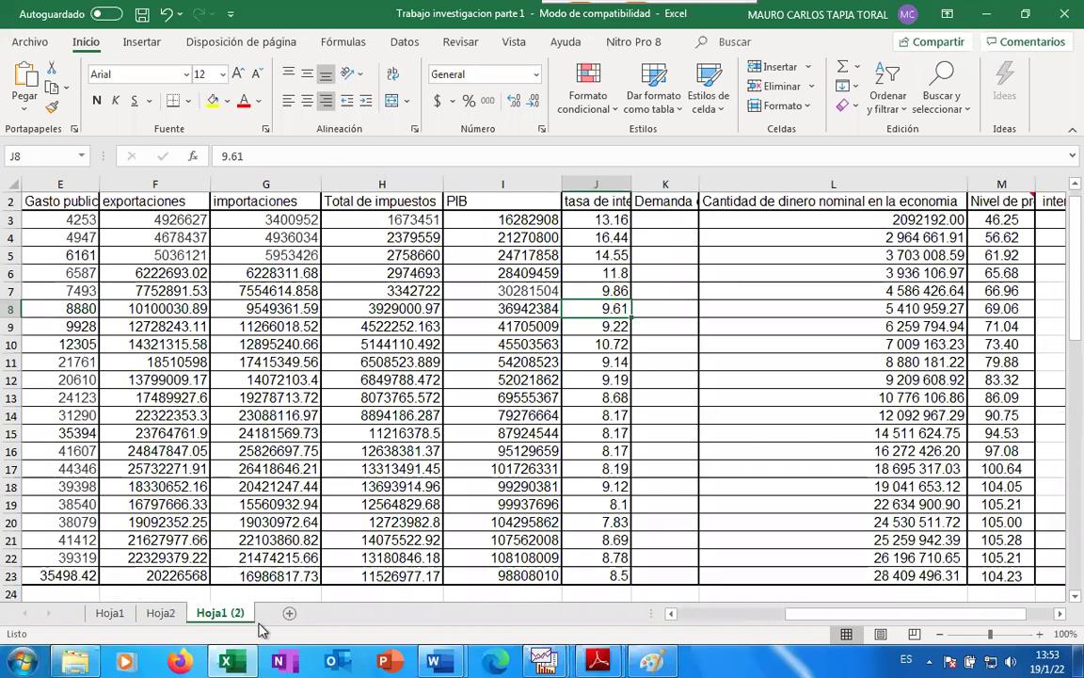
pyautogui.click(290, 612)
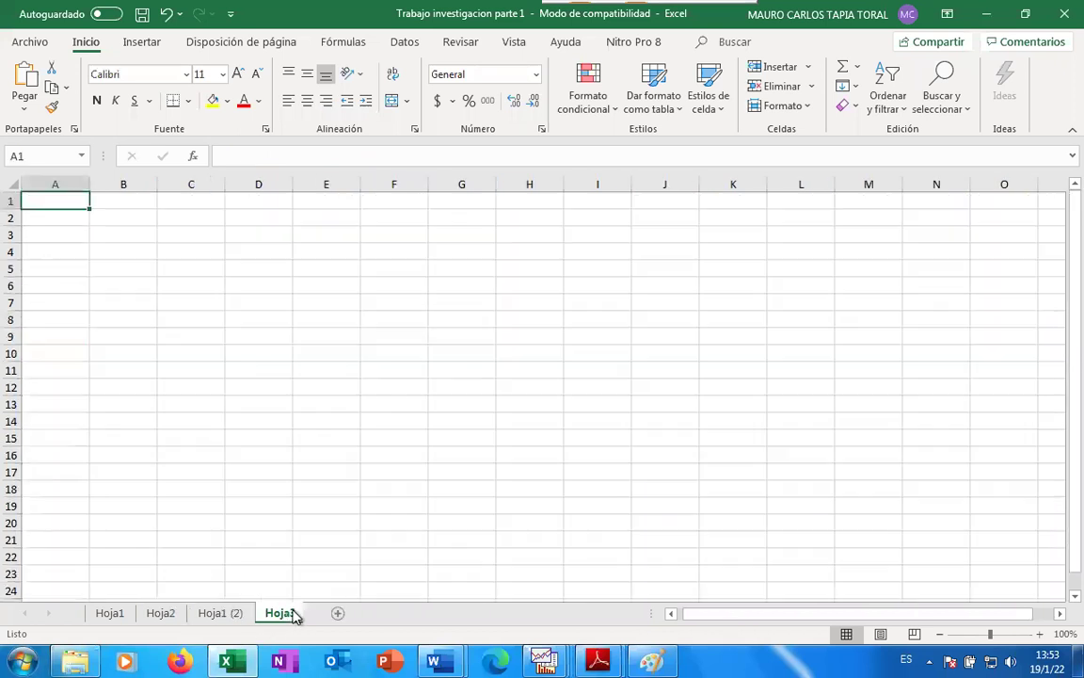
# Set the decimal separator to a comma and the thousands separator to a period in the advanced editing options
pyautogui.click(131, 215)
pyautogui.press('super')
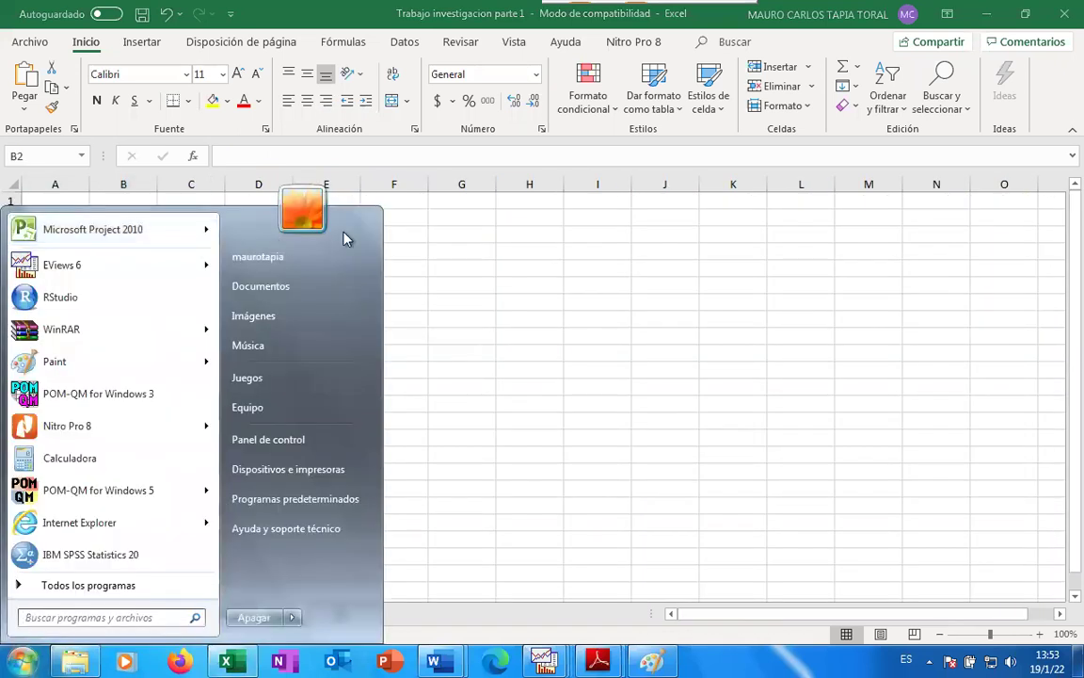
pyautogui.press('super')
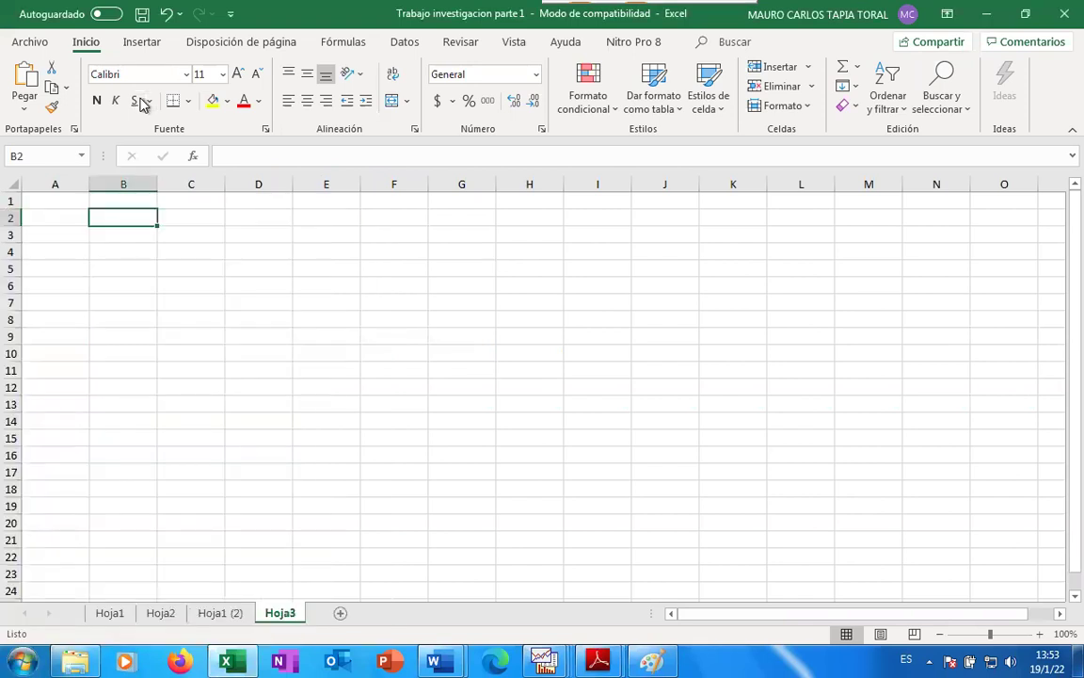
pyautogui.click(31, 43)
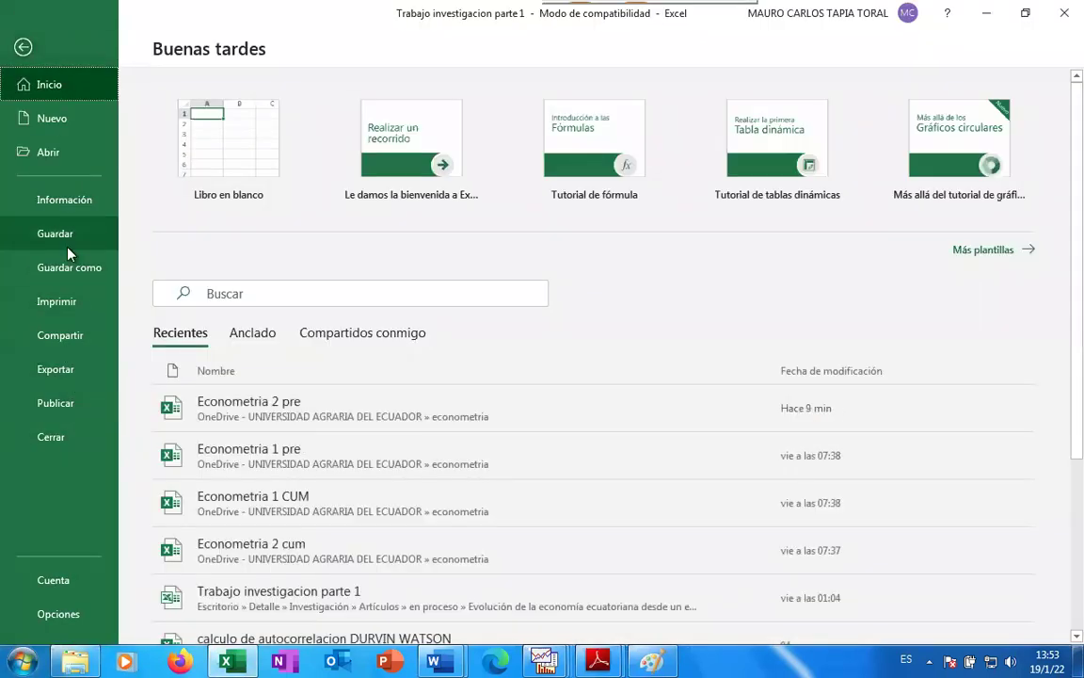
pyautogui.click(58, 613)
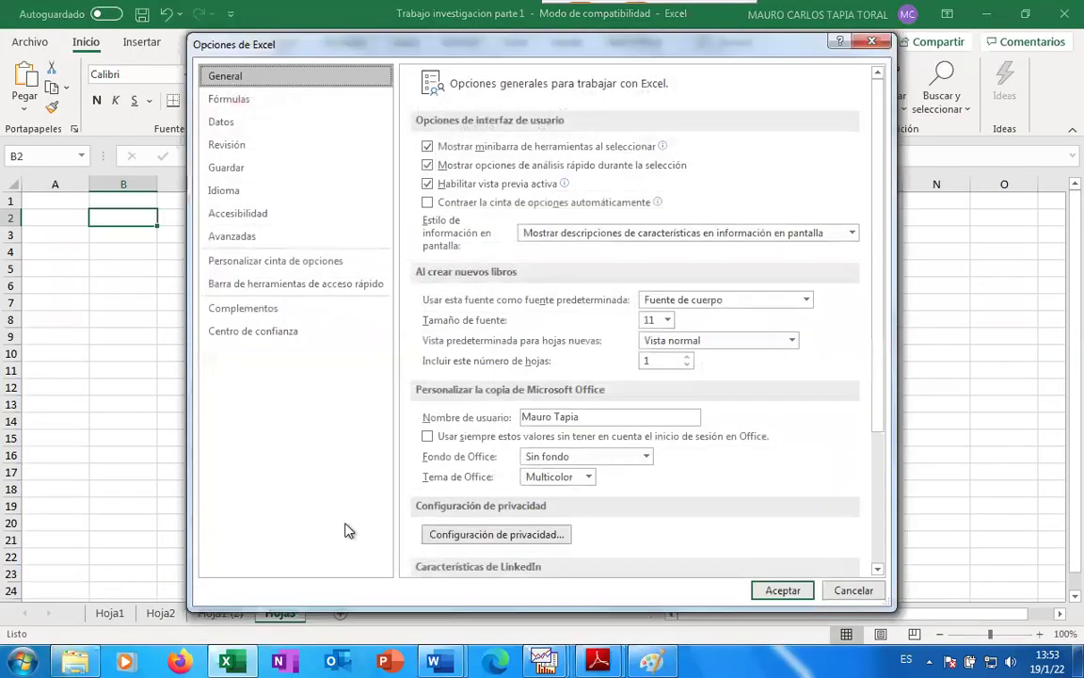
pyautogui.click(247, 237)
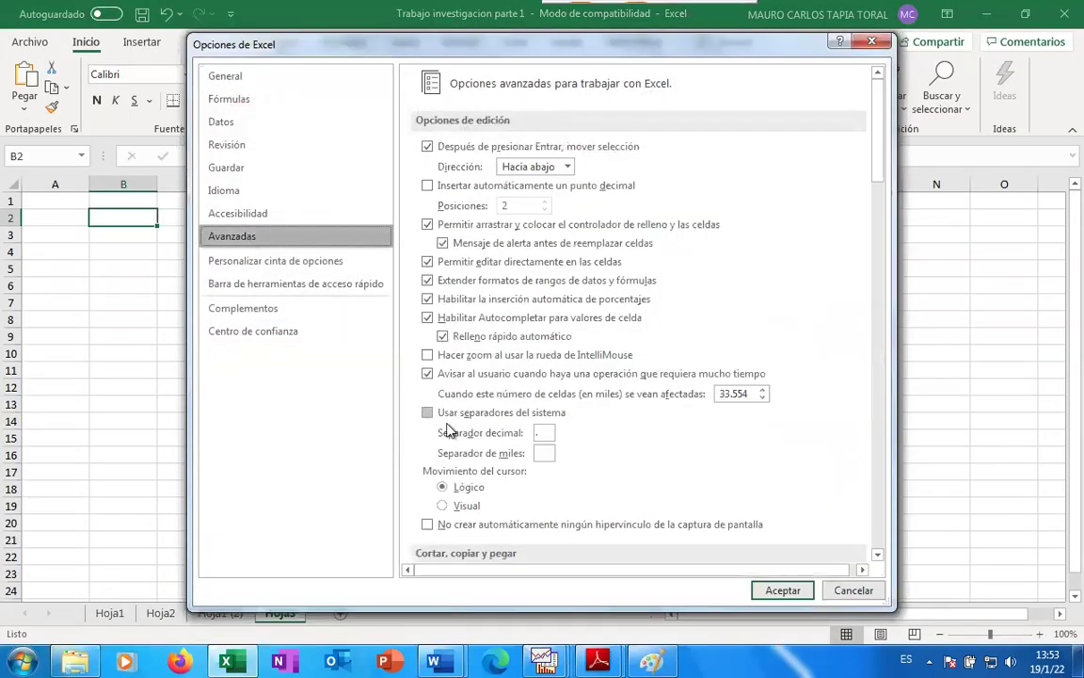
pyautogui.click(541, 432)
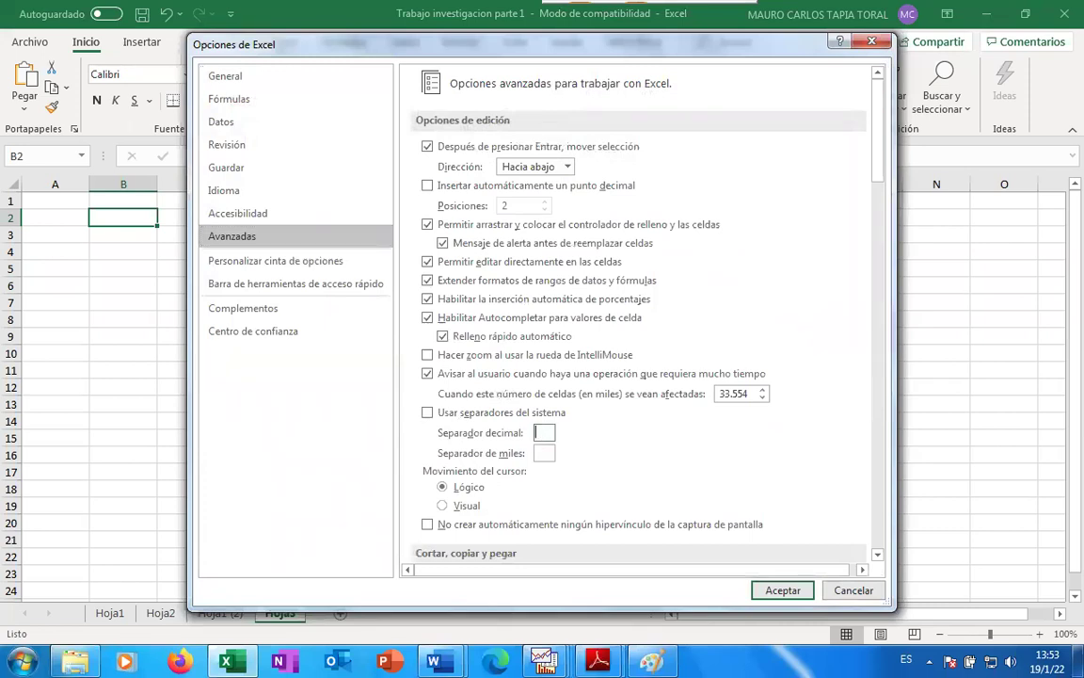
pyautogui.write(',')
pyautogui.click(544, 454)
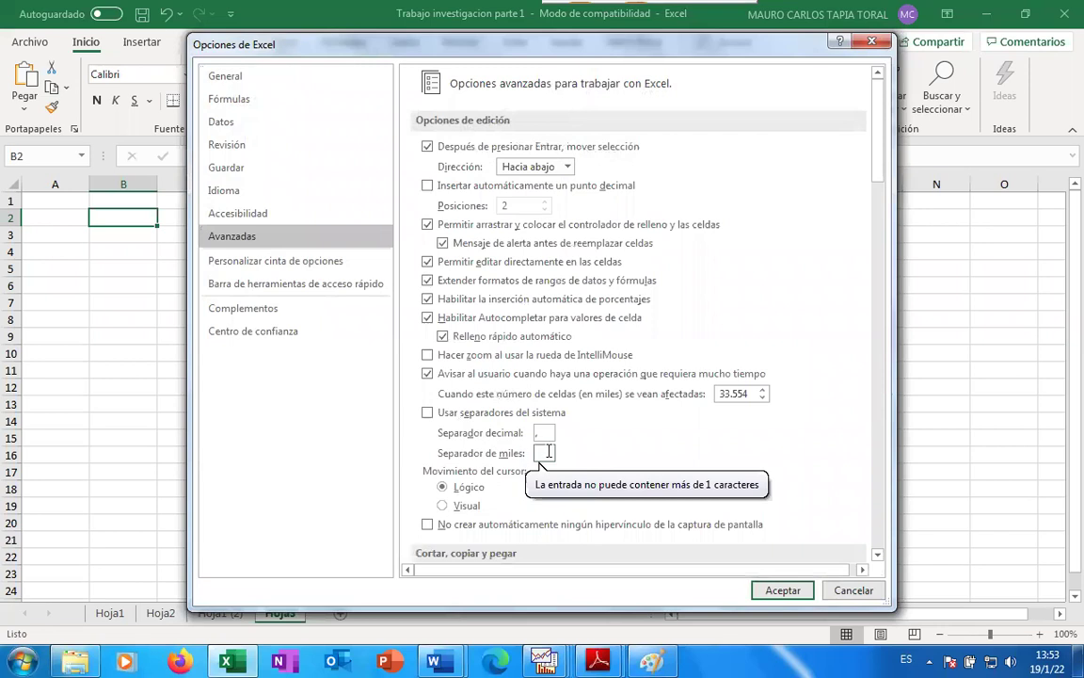
pyautogui.press('BackSpace')
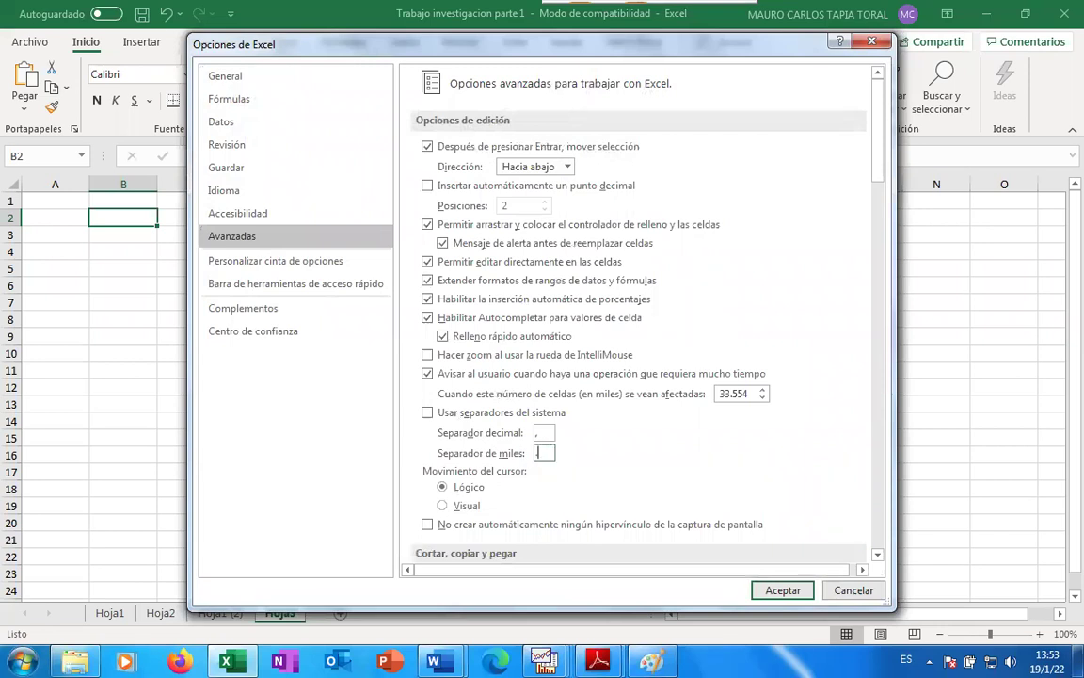
pyautogui.click(795, 595)
pyautogui.click(349, 319)
pyautogui.press('Left')
pyautogui.press('Left')
pyautogui.press('Left')
pyautogui.press('Left')
pyautogui.press('Up')
pyautogui.press('Up')
pyautogui.press('Up')
pyautogui.press('Up')
pyautogui.press('Up')
pyautogui.press('Up')
pyautogui.press('Up')
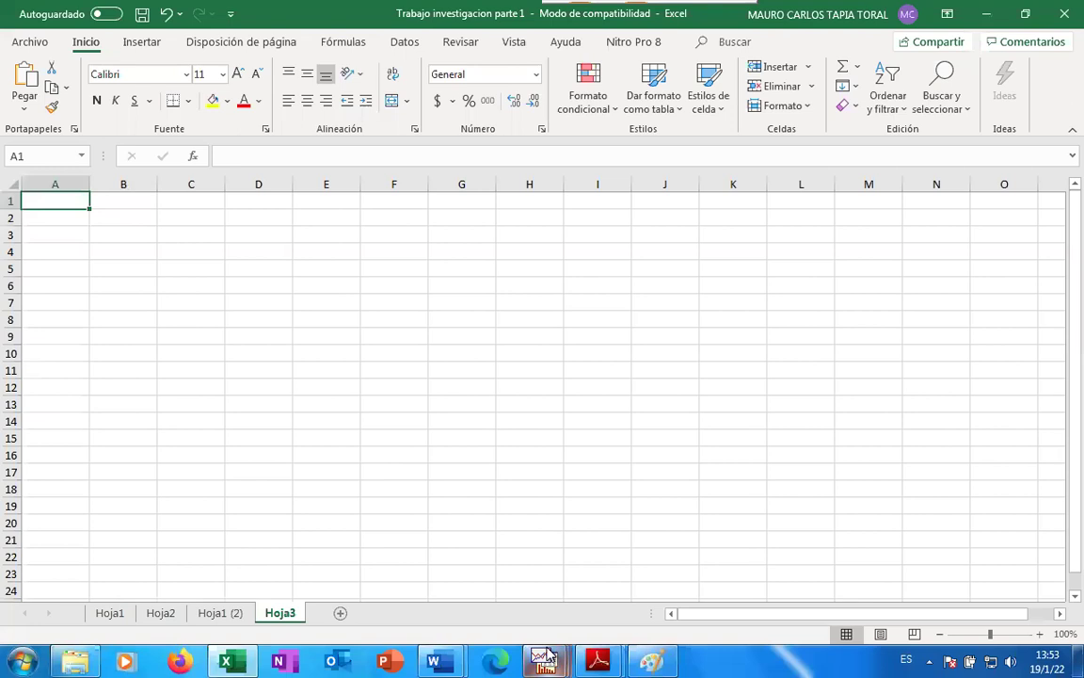
pyautogui.moveTo(546, 656)
pyautogui.click(777, 571)
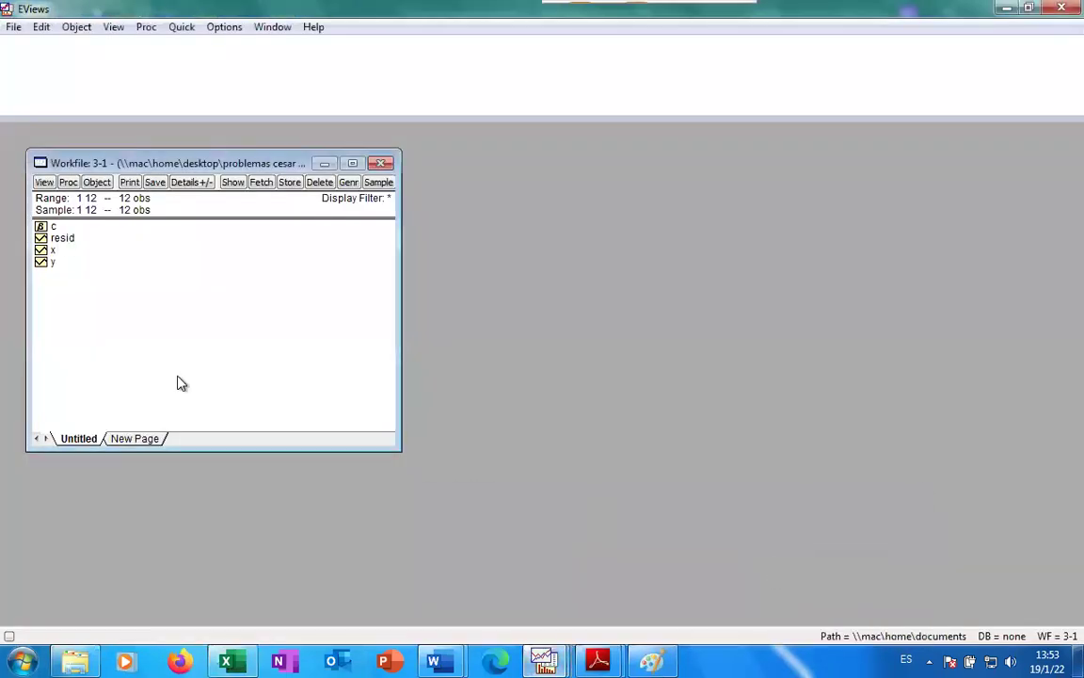
pyautogui.doubleClick(54, 249)
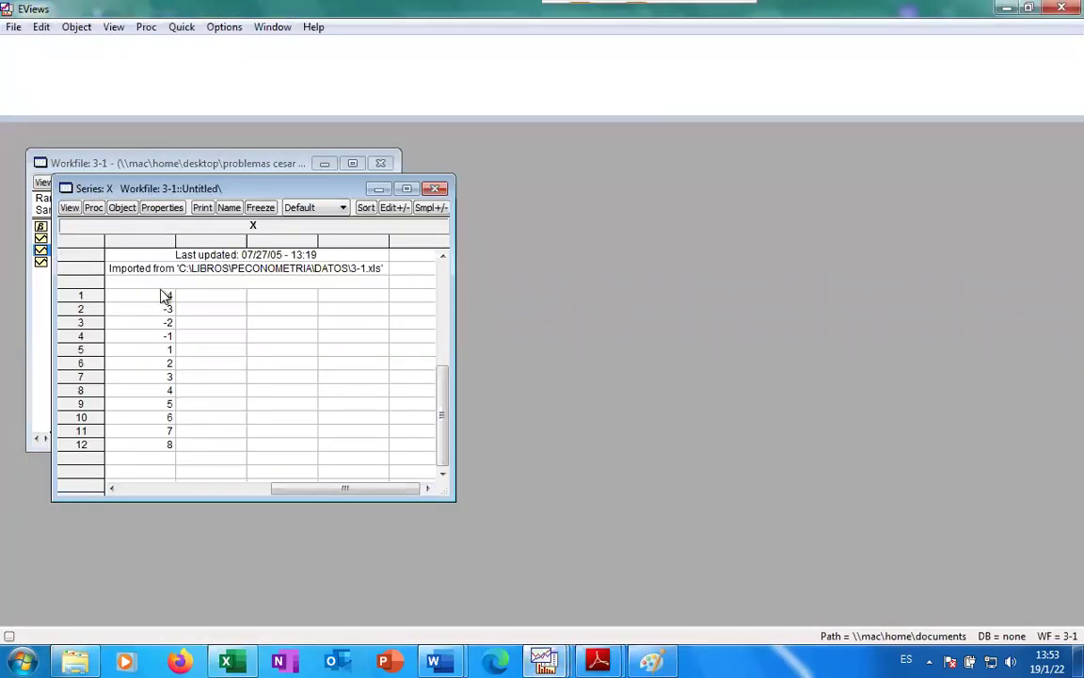
pyautogui.click(165, 297)
pyautogui.hotkey('shift', 'Down')
pyautogui.hotkey('shift', 'Down')
pyautogui.hotkey('shift', 'Down')
pyautogui.hotkey('shift', 'Down')
pyautogui.hotkey('shift', 'Down')
pyautogui.hotkey('shift', 'Down')
pyautogui.hotkey('shift', 'Down')
pyautogui.hotkey('shift', 'Down')
pyautogui.hotkey('shift', 'Down')
pyautogui.hotkey('shift', 'Down')
pyautogui.hotkey('shift', 'Down')
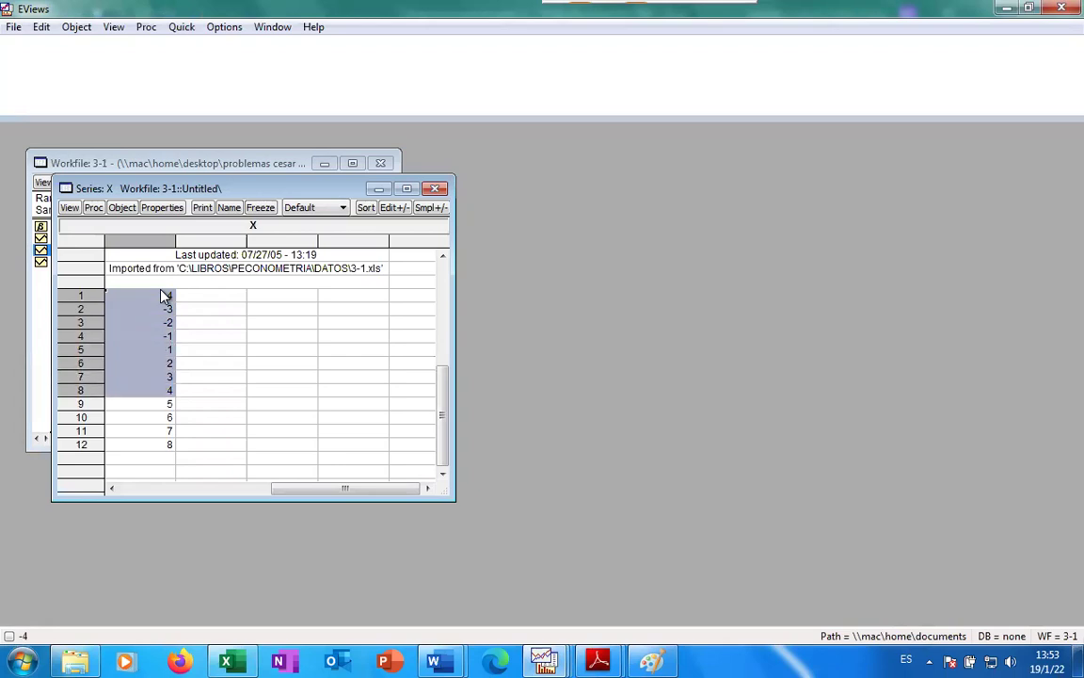
pyautogui.hotkey('ctrl', 'c')
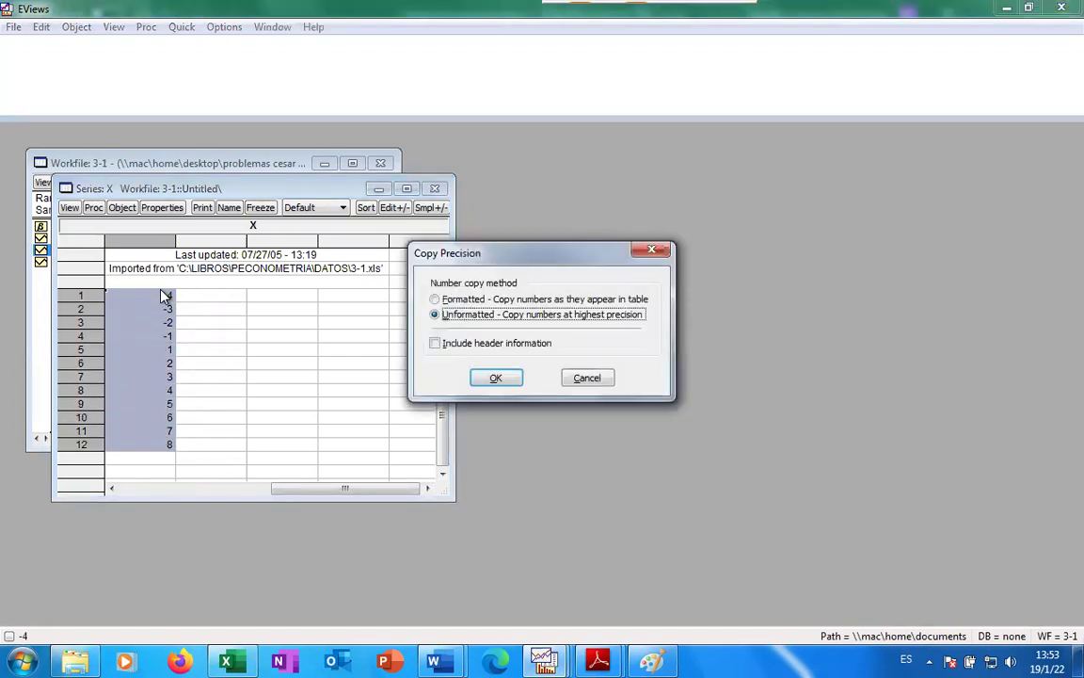
pyautogui.click(593, 378)
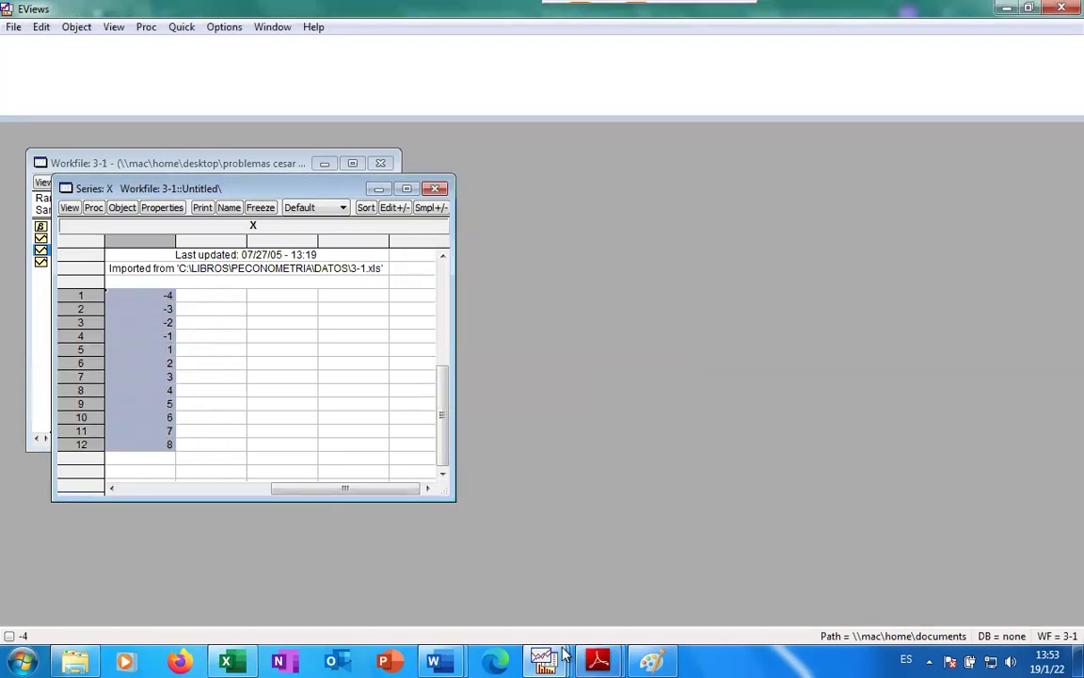
pyautogui.click(434, 188)
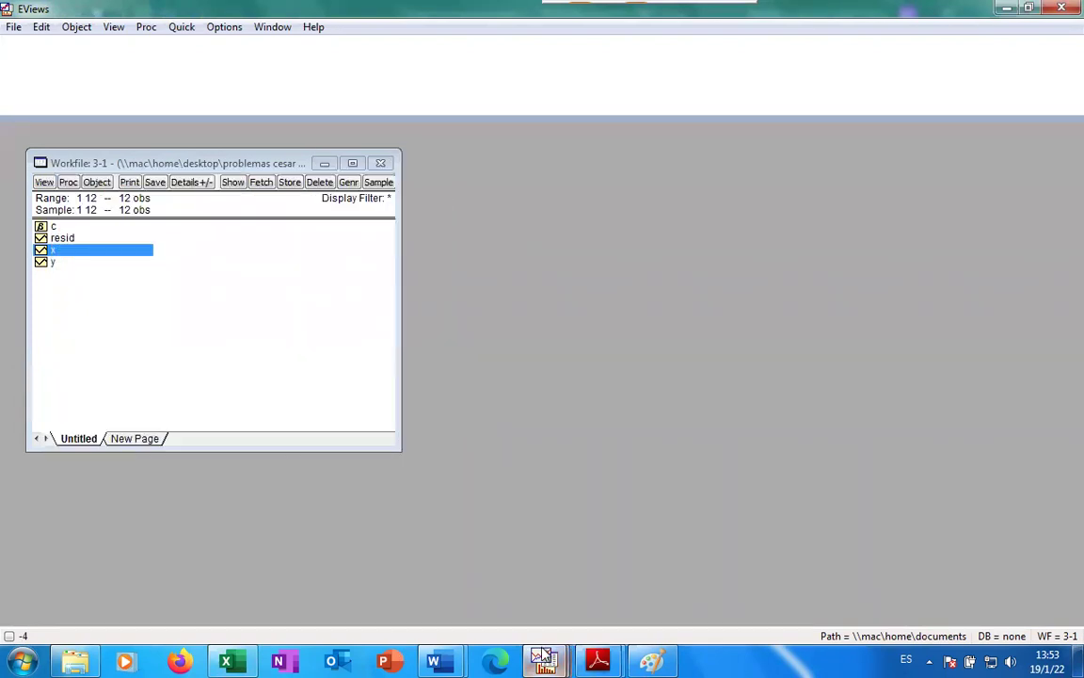
# Switch to workfile 2-1 in EViews, show series q1 as a spreadsheet, and close its window
pyautogui.moveTo(544, 662)
pyautogui.click(648, 576)
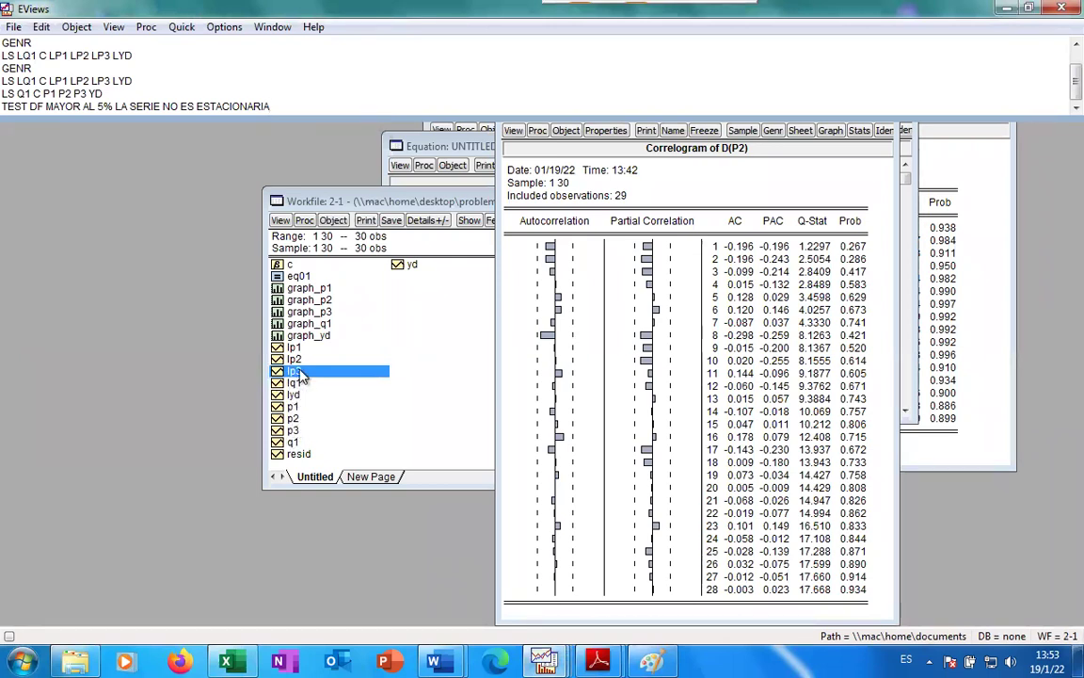
pyautogui.click(292, 441)
pyautogui.doubleClick(291, 441)
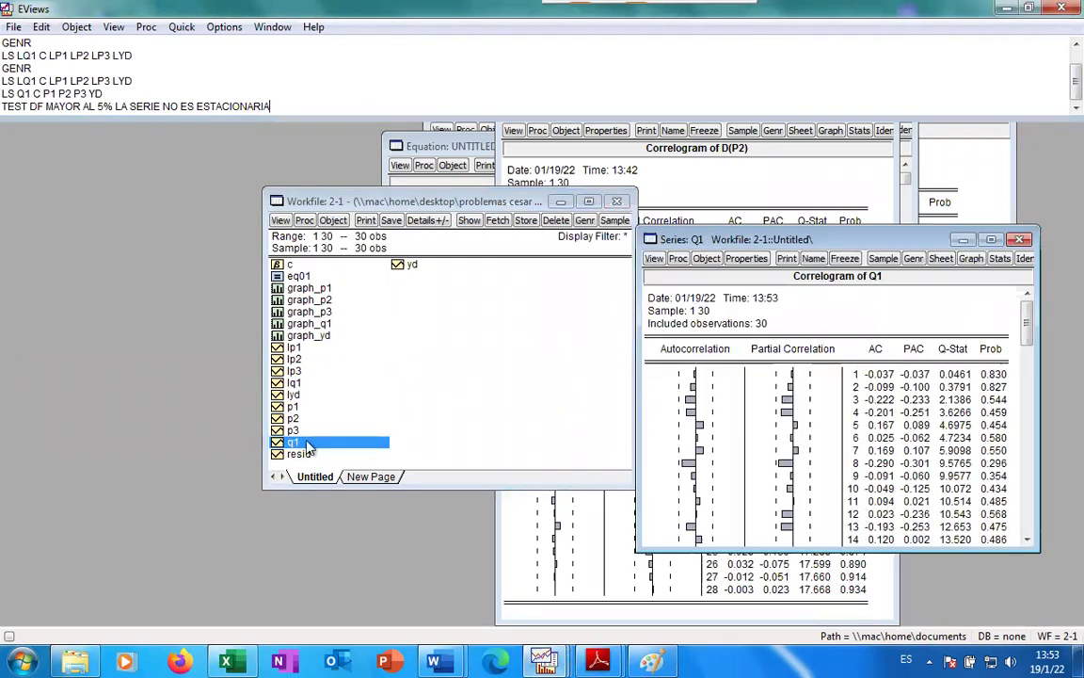
pyautogui.click(654, 258)
pyautogui.click(664, 277)
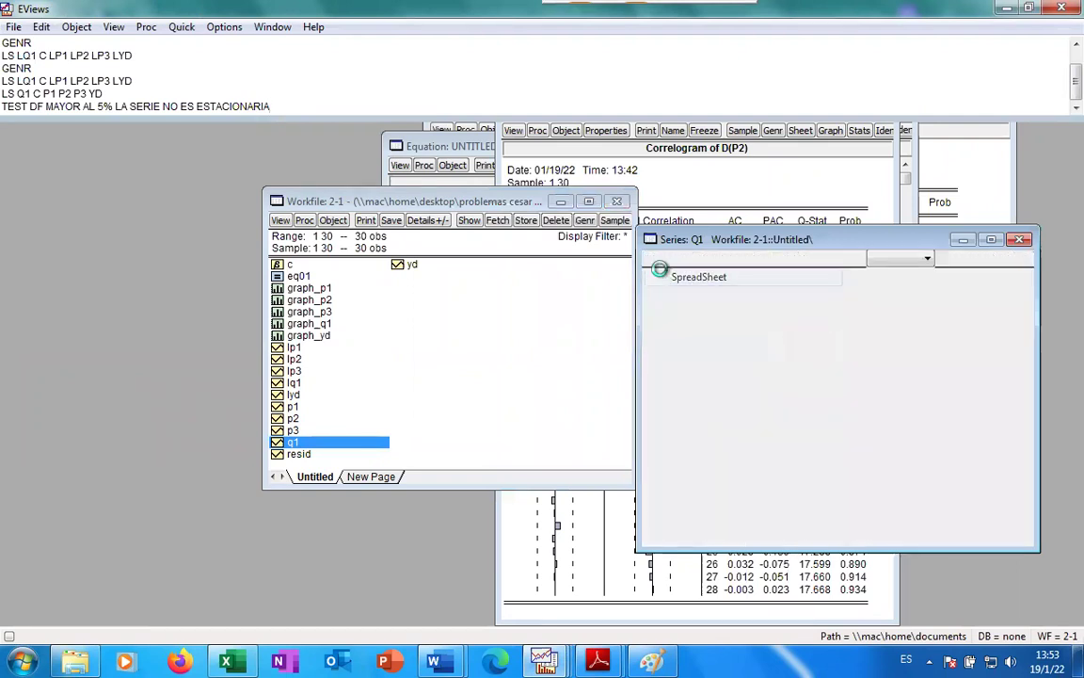
pyautogui.click(1019, 239)
# Open series lp1 and copy all 30 observations unformatted at highest precision, without header information
pyautogui.doubleClick(287, 348)
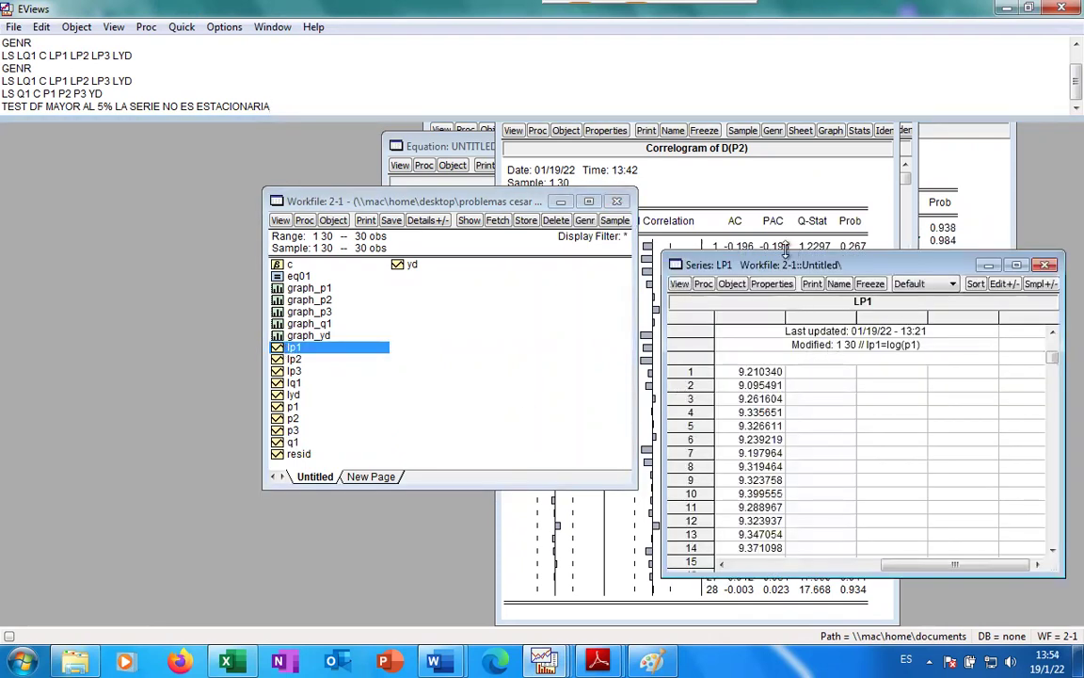
pyautogui.moveTo(730, 265); pyautogui.dragTo(234, 141)
pyautogui.click(252, 247)
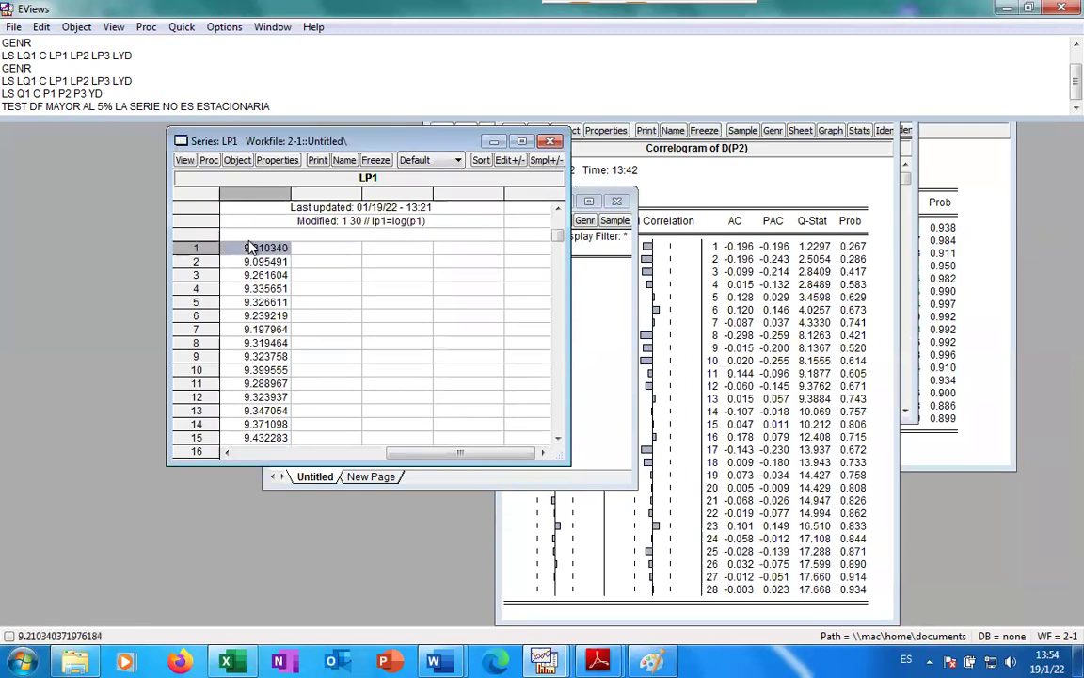
pyautogui.hotkey('shift', 'Down')
pyautogui.hotkey('shift', 'Down')
pyautogui.hotkey('shift', 'Down')
pyautogui.hotkey('shift', 'Down')
pyautogui.hotkey('shift', 'Down')
pyautogui.hotkey('shift', 'Down')
pyautogui.hotkey('shift', 'Down')
pyautogui.hotkey('shift', 'Down')
pyautogui.hotkey('shift', 'Down')
pyautogui.hotkey('shift', 'Down')
pyautogui.hotkey('shift', 'Down')
pyautogui.hotkey('shift', 'Down')
pyautogui.hotkey('shift', 'Down')
pyautogui.hotkey('shift', 'Down')
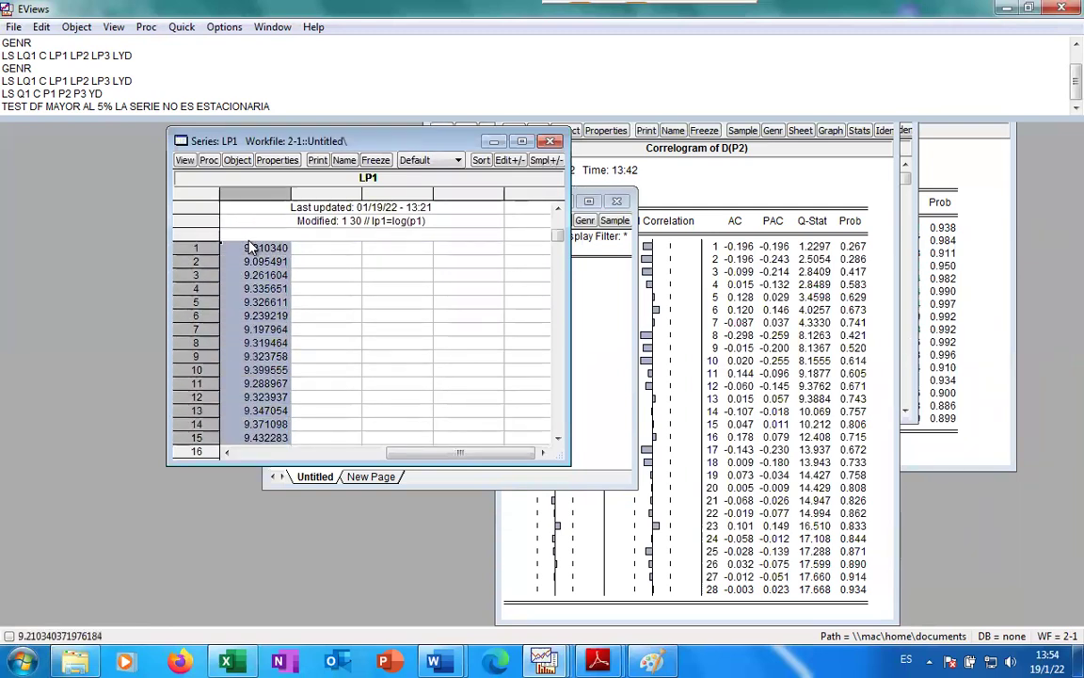
pyautogui.hotkey('shift', 'Down')
pyautogui.hotkey('shift', 'Down')
pyautogui.hotkey('shift', 'Down')
pyautogui.hotkey('shift', 'Down')
pyautogui.hotkey('shift', 'Down')
pyautogui.hotkey('shift', 'Down')
pyautogui.hotkey('shift', 'Down')
pyautogui.hotkey('shift', 'Down')
pyautogui.hotkey('shift', 'Down')
pyautogui.hotkey('shift', 'Down')
pyautogui.hotkey('shift', 'Down')
pyautogui.hotkey('shift', 'Down')
pyautogui.hotkey('shift', 'Down')
pyautogui.hotkey('shift', 'Down')
pyautogui.hotkey('shift', 'Down')
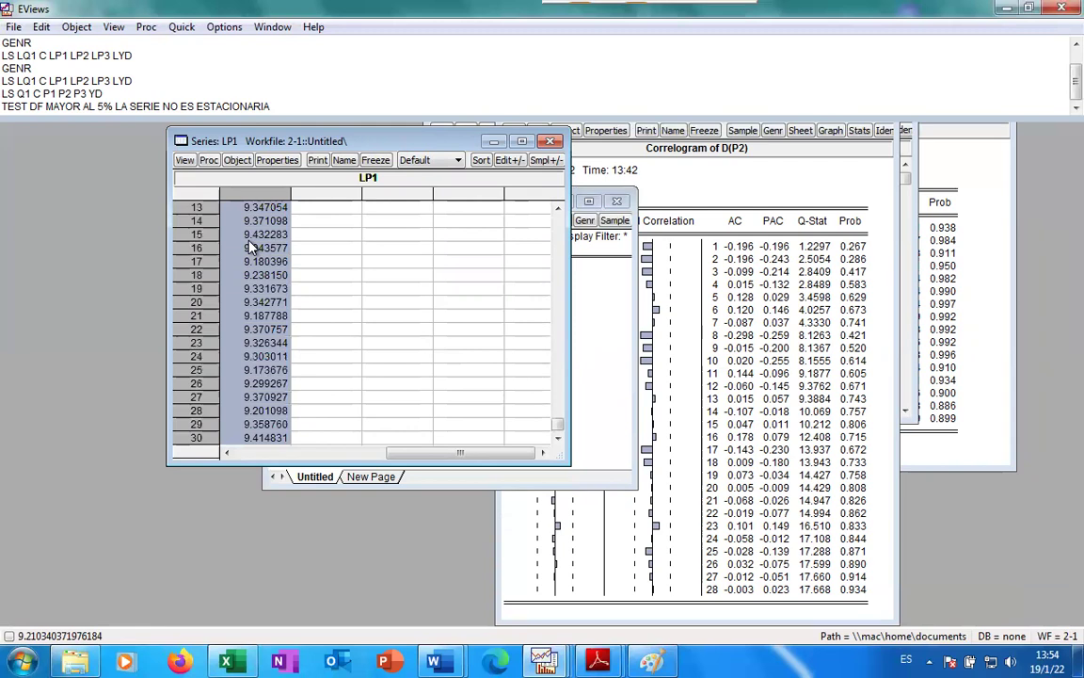
pyautogui.hotkey('ctrl', 'c')
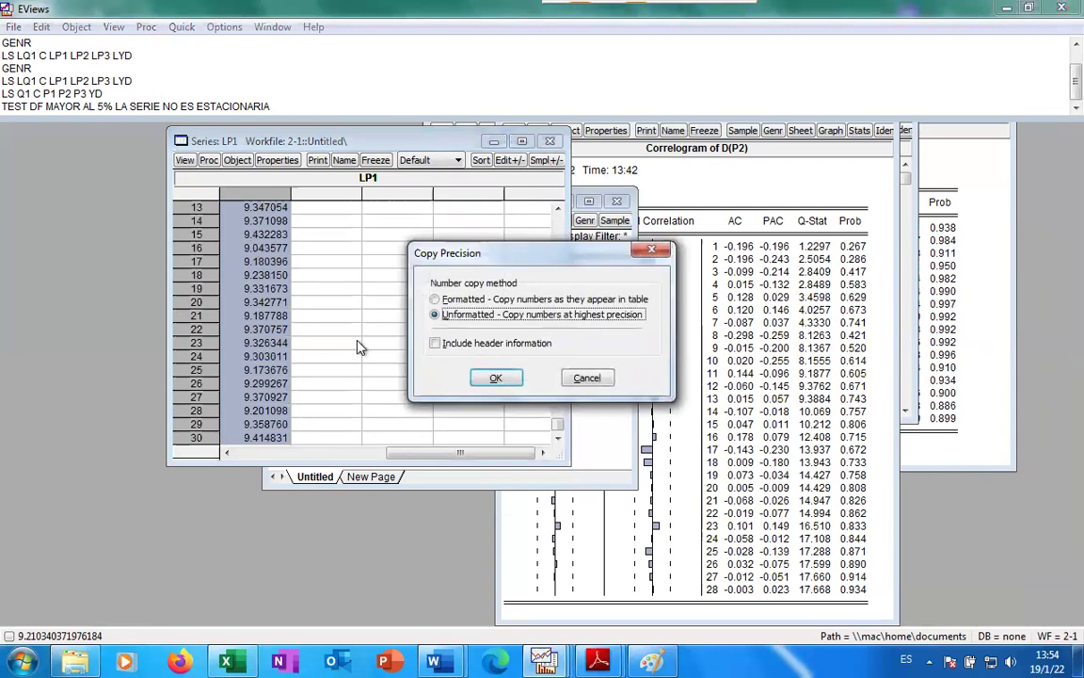
pyautogui.click(496, 377)
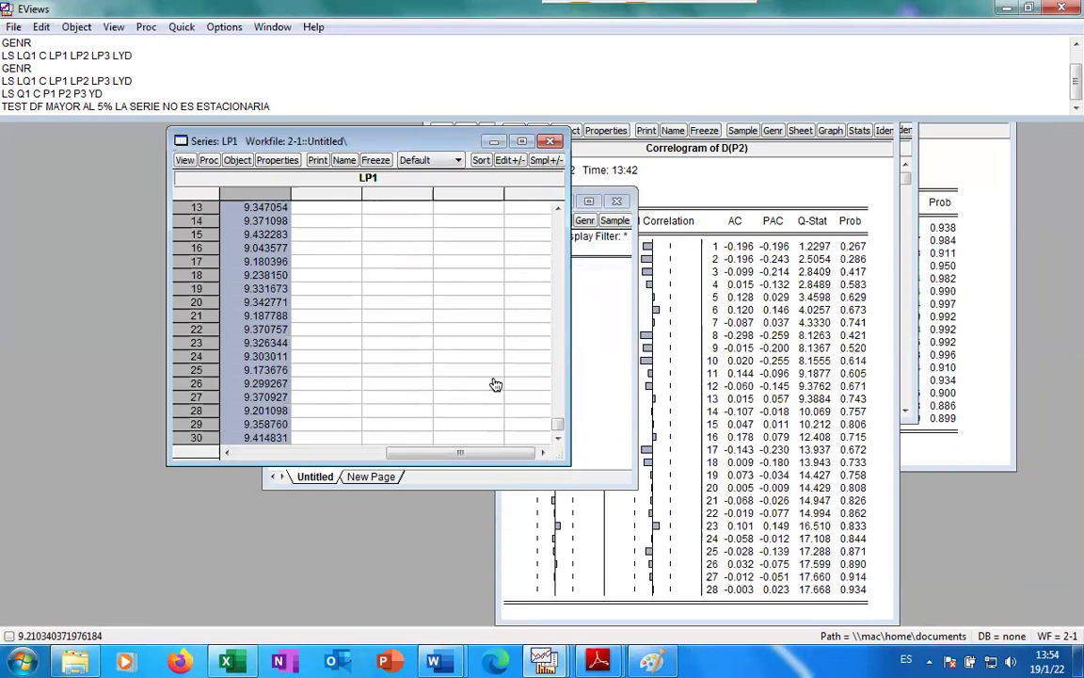
# Switch to the Excel workbook, paste the lp1 values into Hoja3 starting at B2, and widen column B to show them
pyautogui.hotkey('alt', 'Tab')
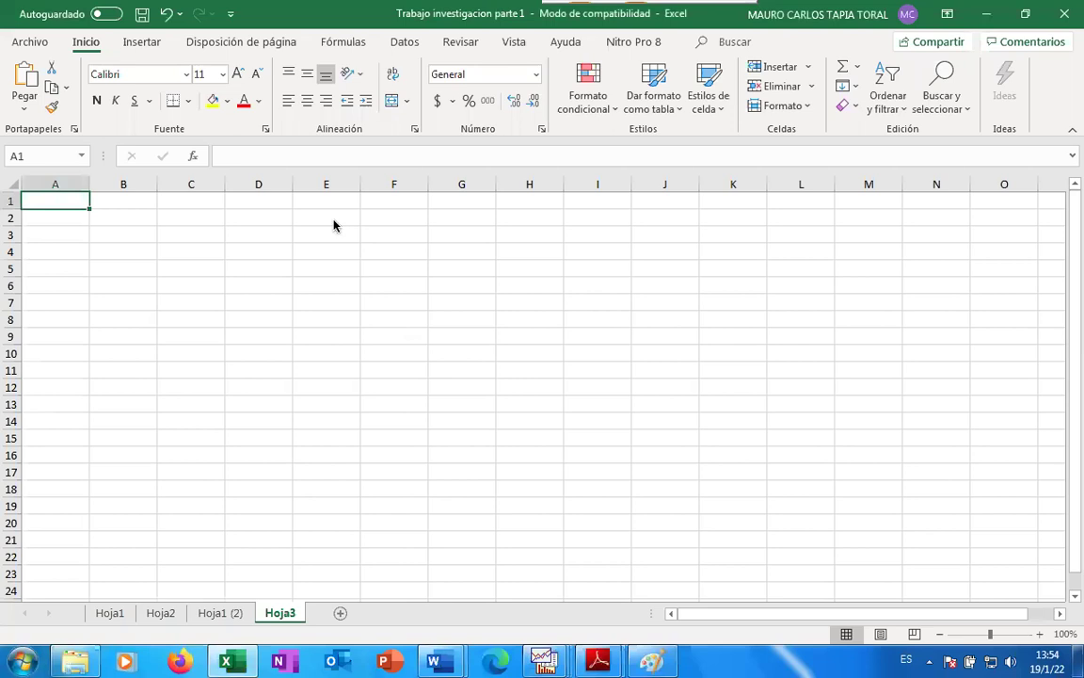
pyautogui.click(101, 221)
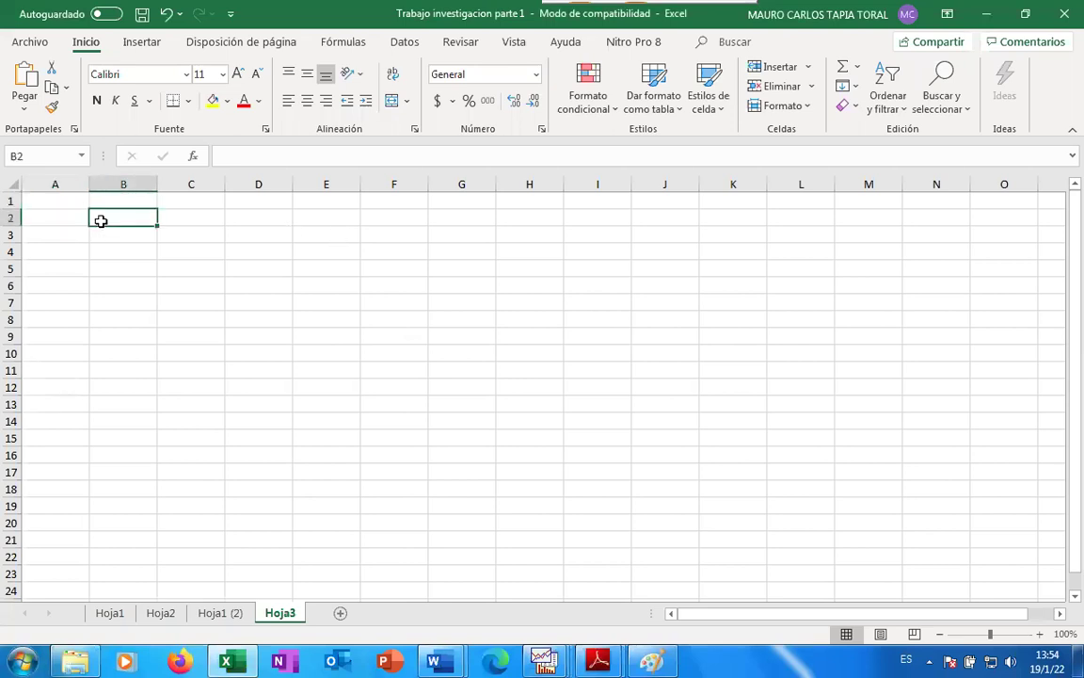
pyautogui.hotkey('ctrl', 'v')
pyautogui.moveTo(157, 184); pyautogui.dragTo(368, 186)
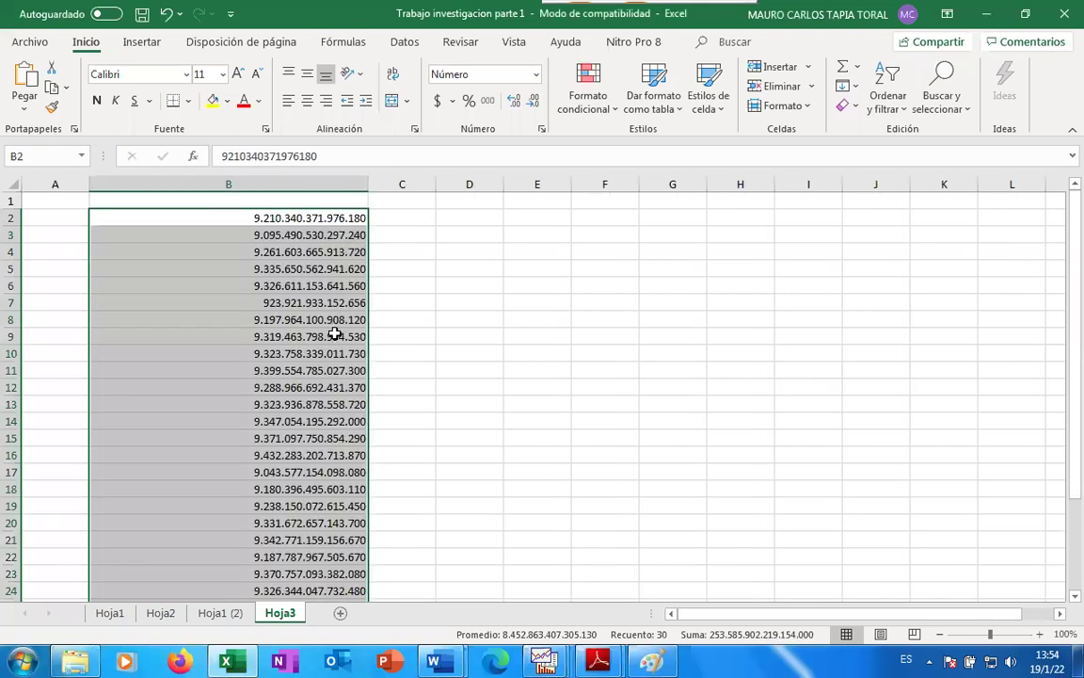
pyautogui.press('Down')
pyautogui.press('Down')
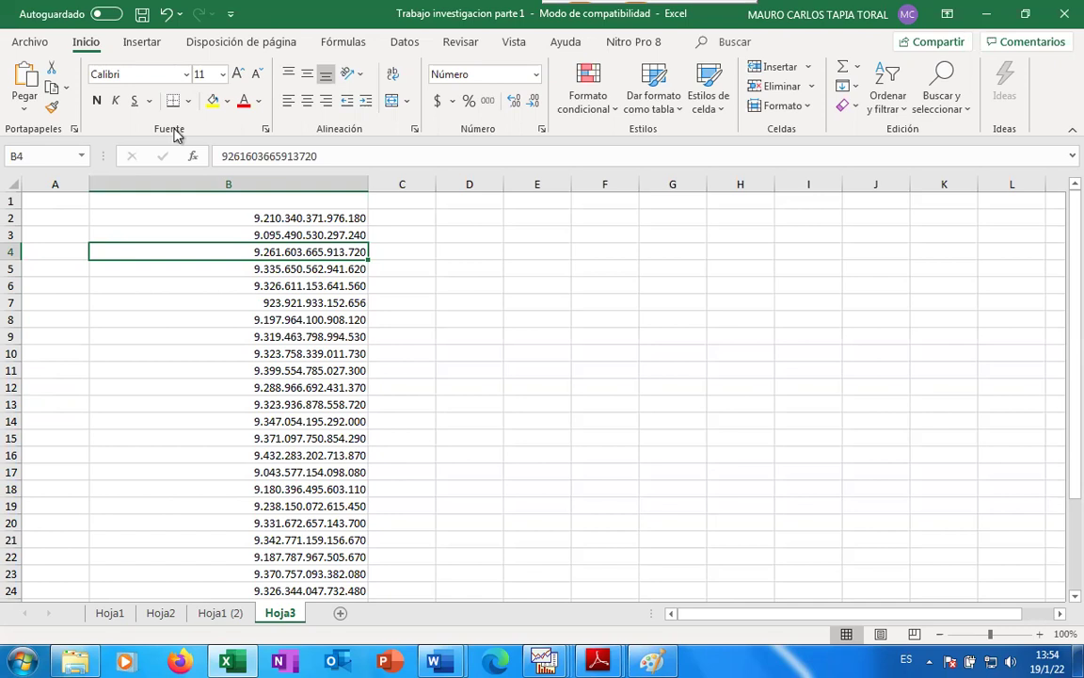
pyautogui.click(375, 216)
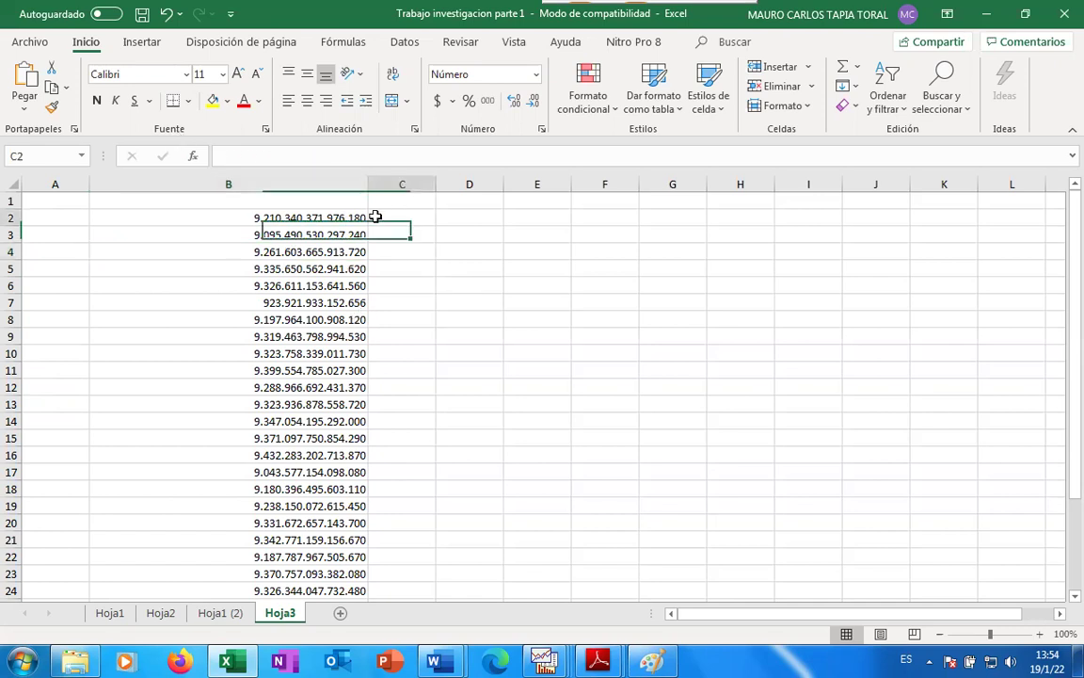
# Set the decimal separator to a period and the thousands separator to a space in the advanced editing options
pyautogui.click(33, 41)
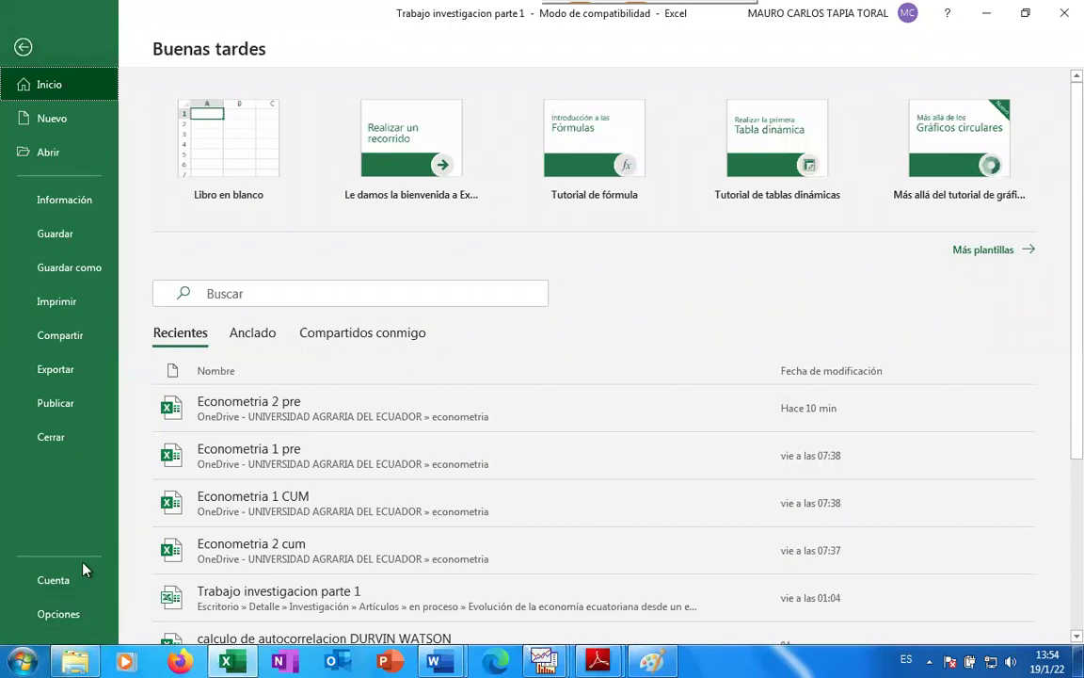
pyautogui.click(66, 610)
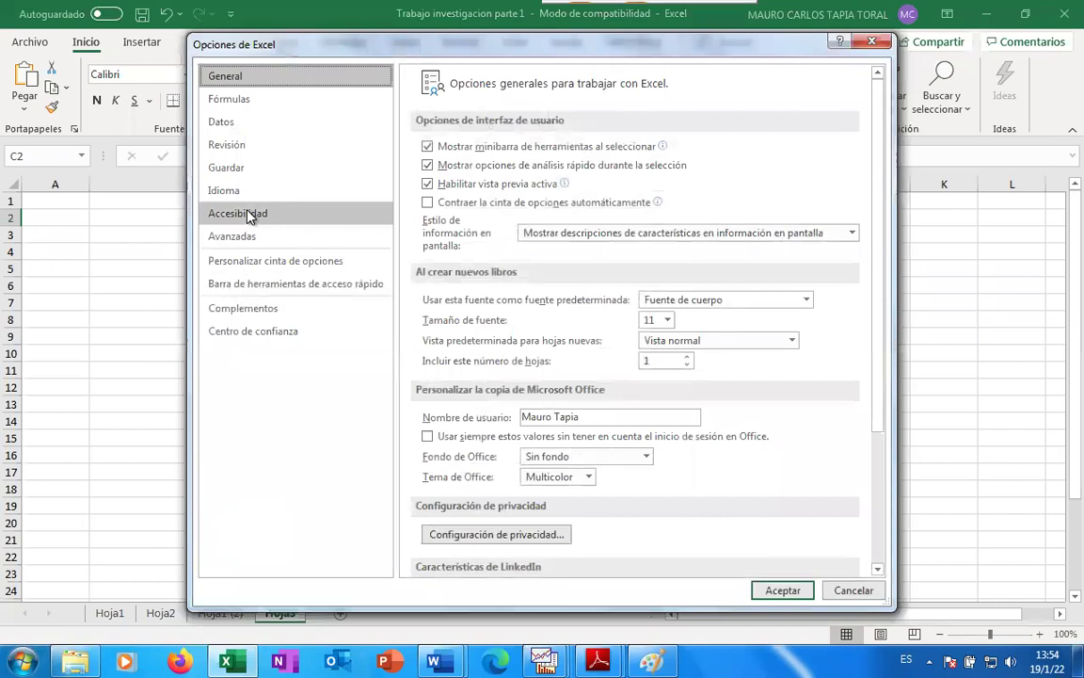
pyautogui.click(243, 239)
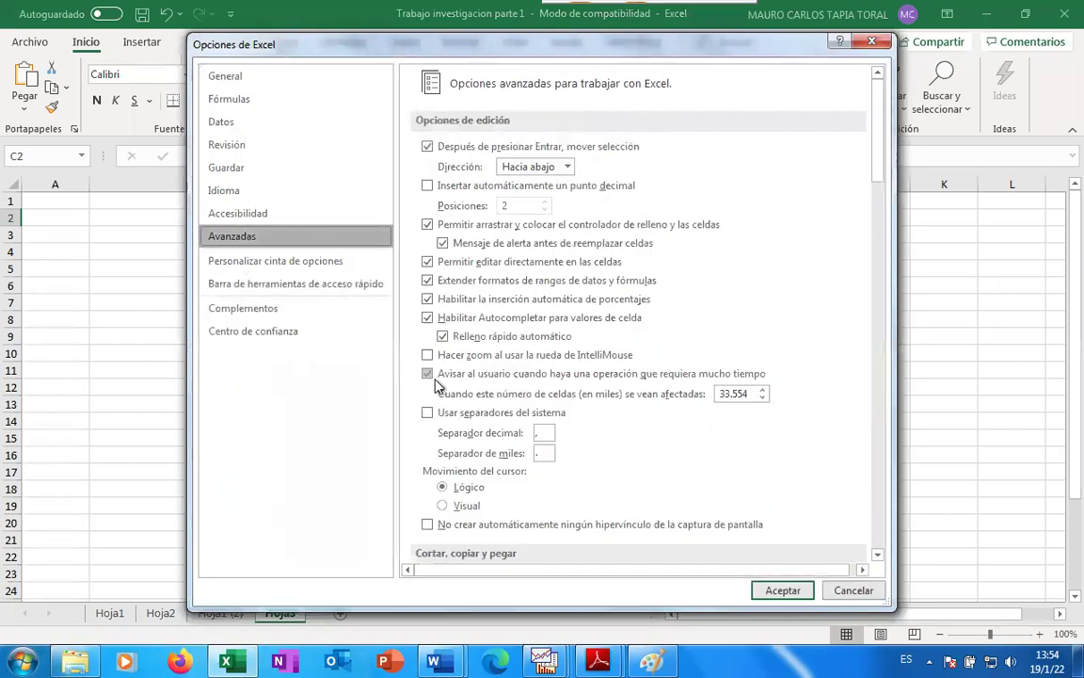
pyautogui.click(427, 412)
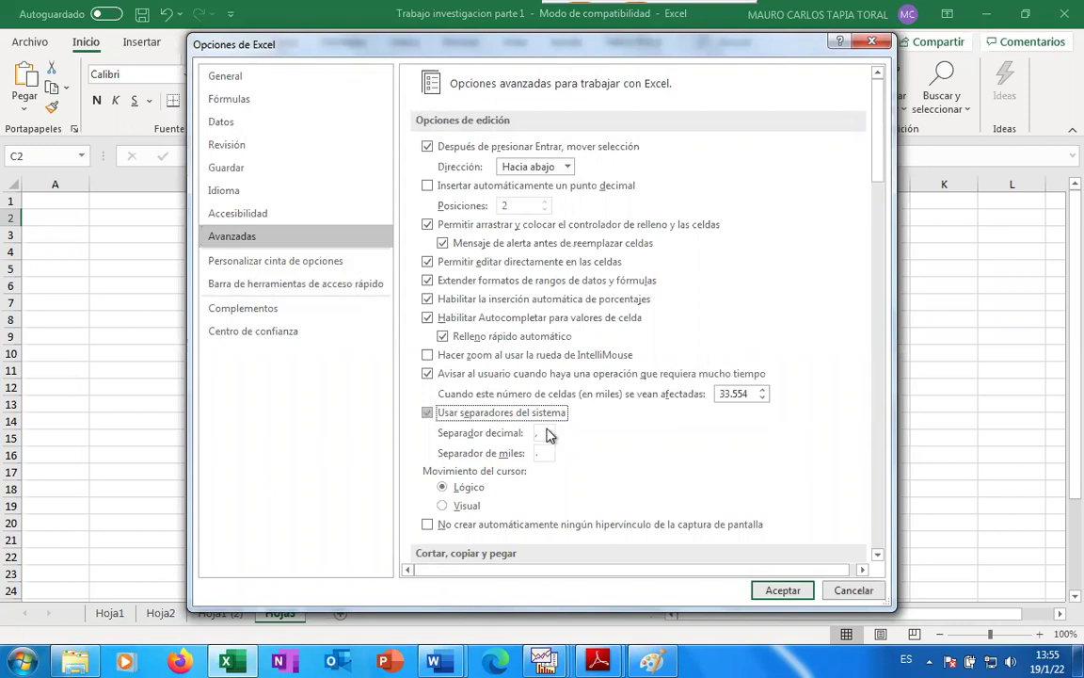
pyautogui.click(432, 415)
pyautogui.click(543, 433)
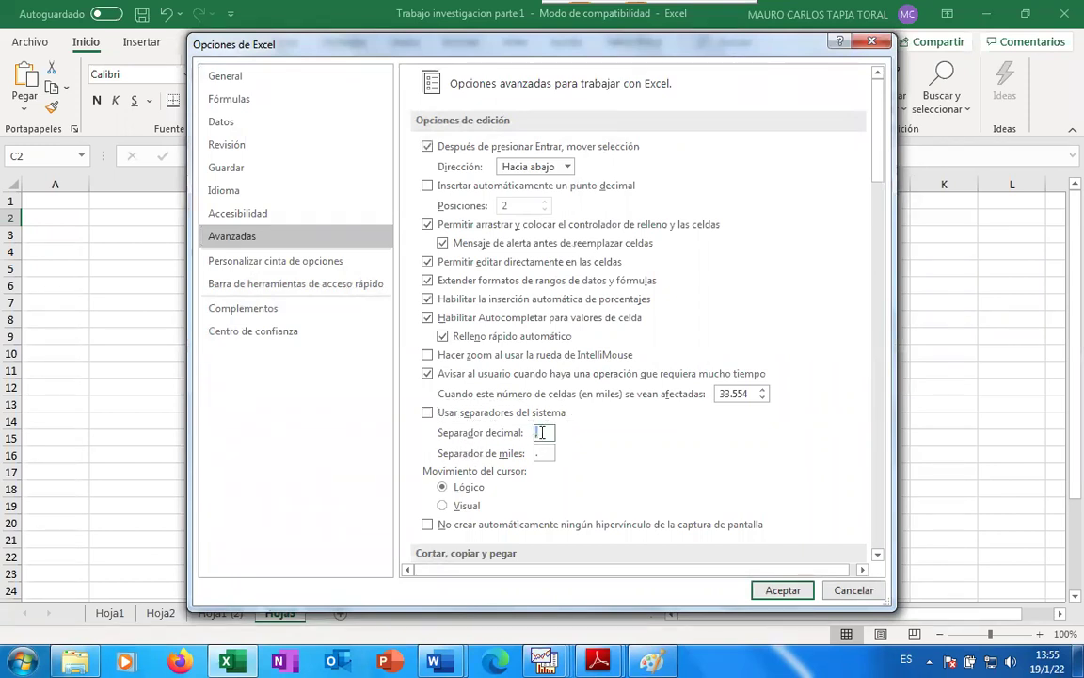
pyautogui.press('BackSpace')
pyautogui.write('.')
pyautogui.press('Tab')
pyautogui.press('BackSpace')
pyautogui.click(772, 587)
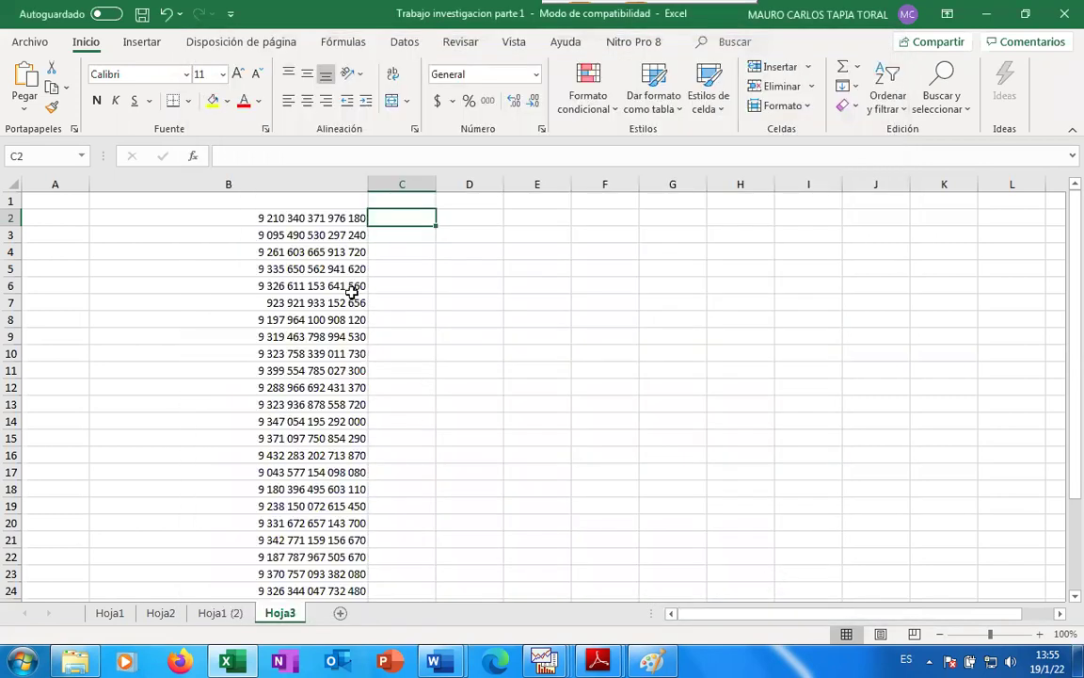
# Delete column B with the wrongly separated lp1 values from Hoja3
pyautogui.click(356, 233)
pyautogui.click(347, 218)
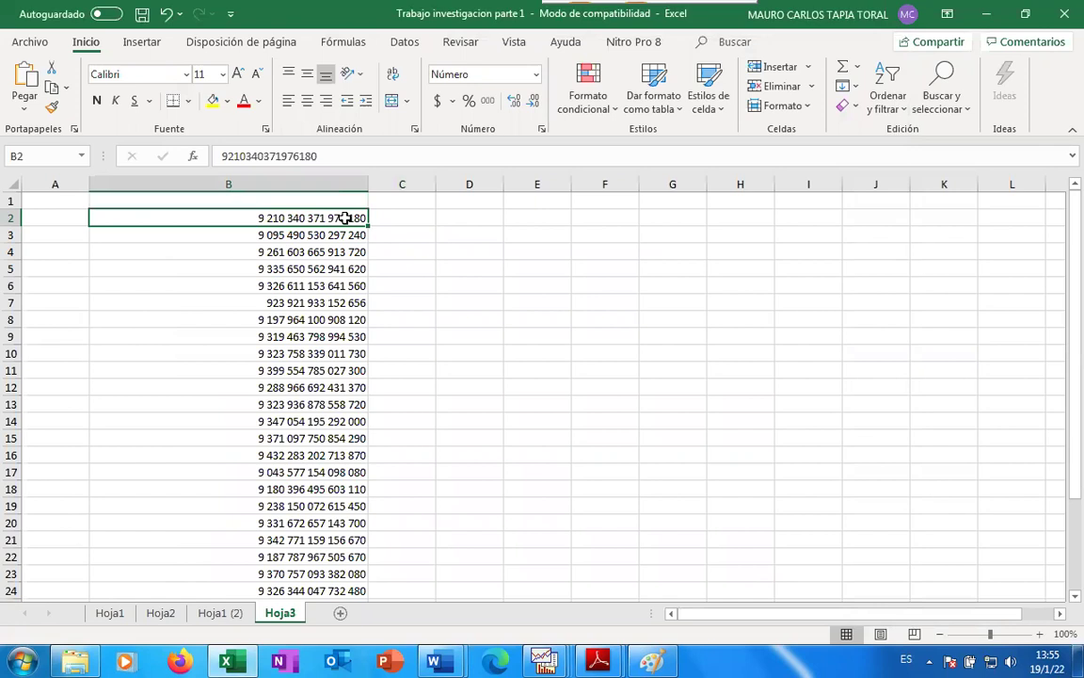
pyautogui.click(335, 185)
pyautogui.rightClick(336, 191)
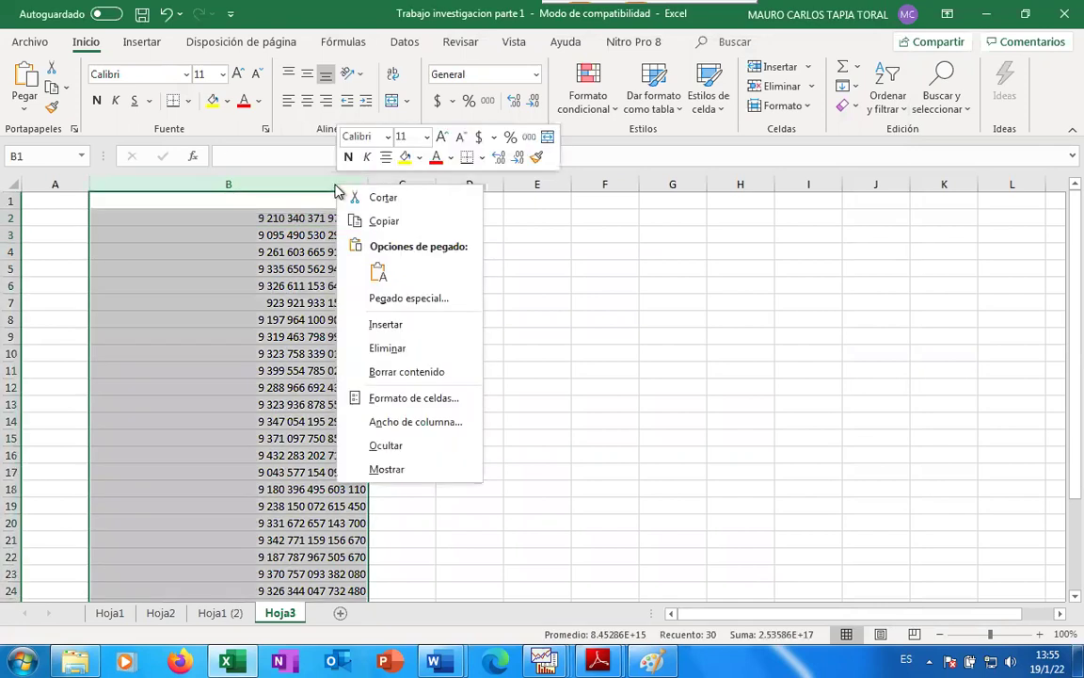
pyautogui.click(433, 348)
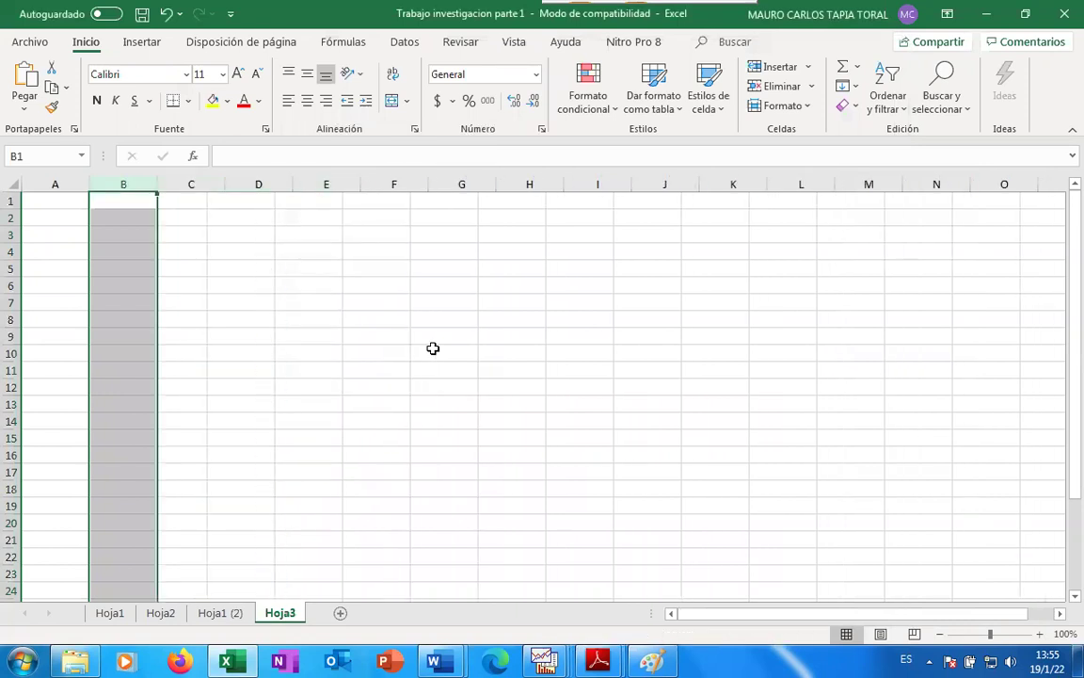
pyautogui.click(433, 348)
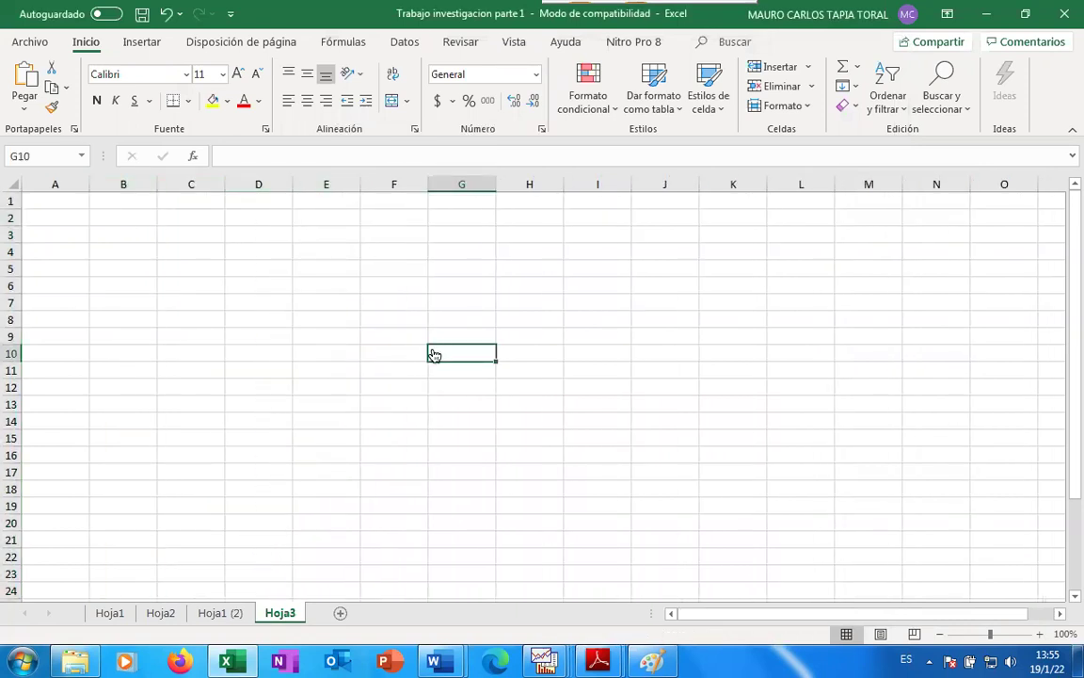
# Switch to EViews, copy the selected lp1 values again unformatted at highest precision without header information, and return to Excel
pyautogui.hotkey('alt', 'Tab')
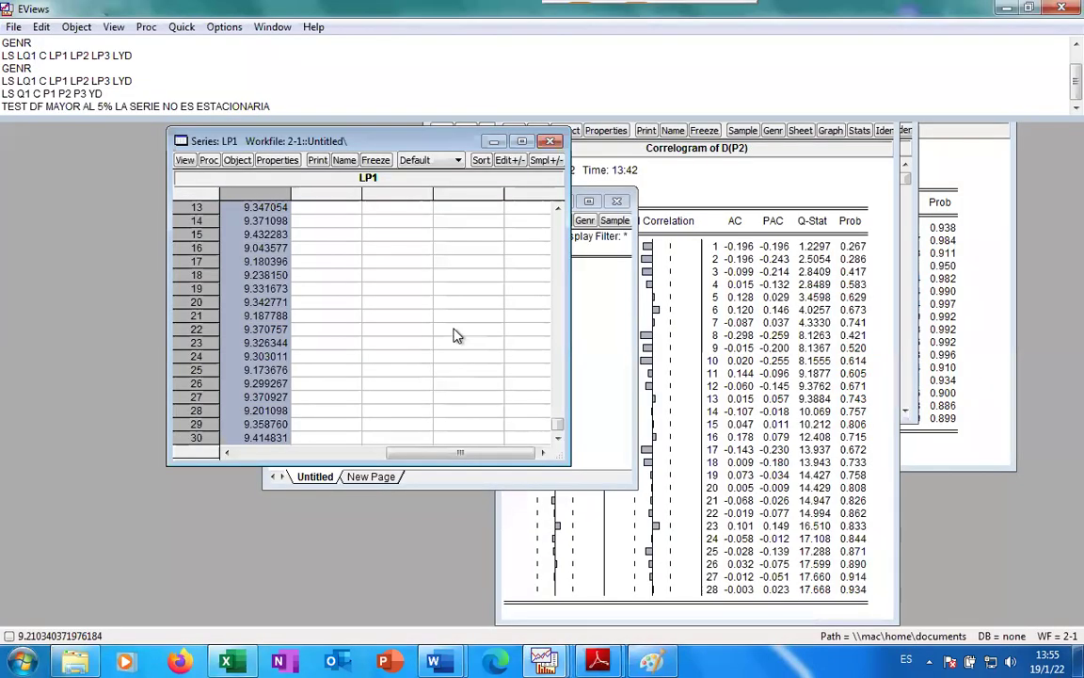
pyautogui.hotkey('ctrl', 'c')
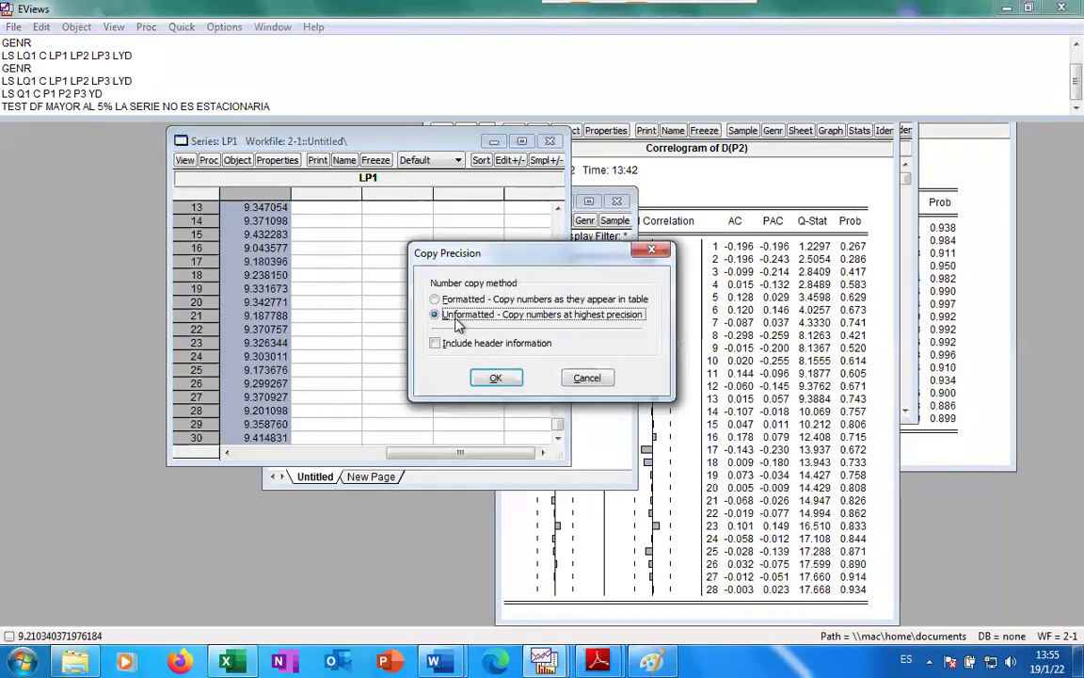
pyautogui.click(497, 378)
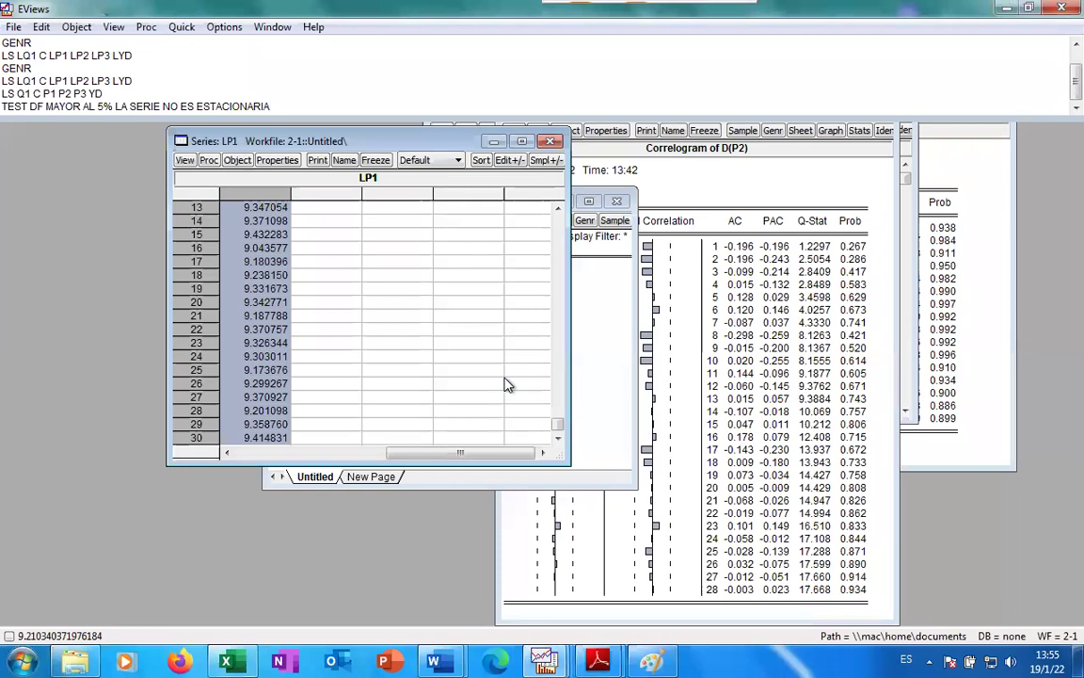
pyautogui.hotkey('alt', 'Tab')
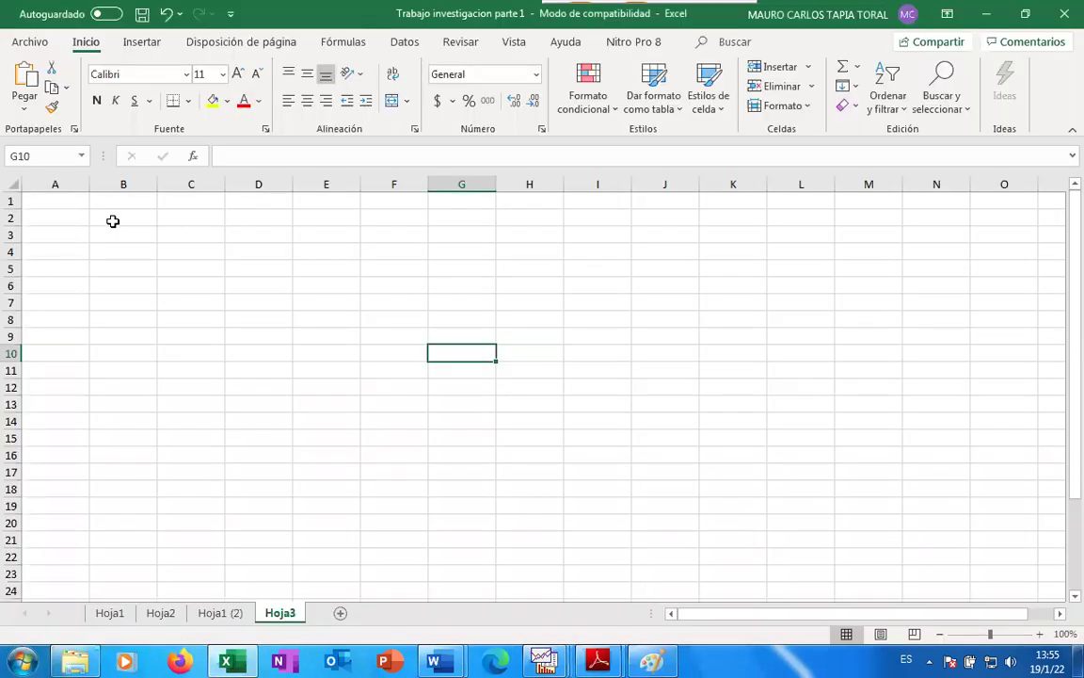
# Paste the lp1 values into Hoja3 starting at A2 and check the pasted decimals down the column
pyautogui.click(50, 214)
pyautogui.hotkey('ctrl', 'v')
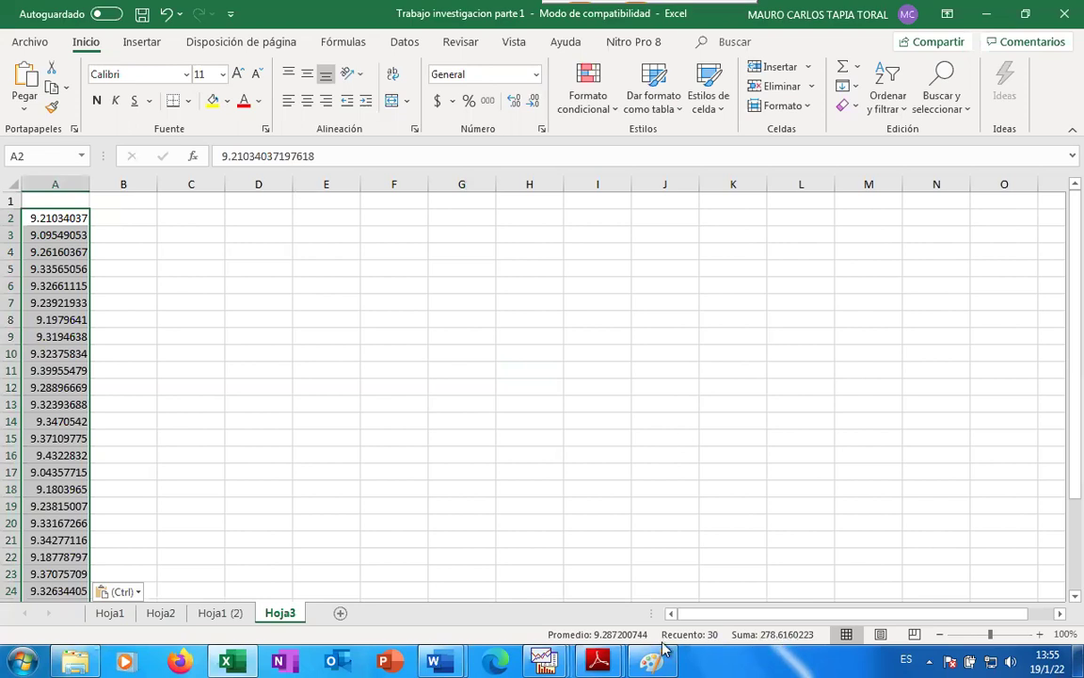
pyautogui.scroll(-1, 81, 450)
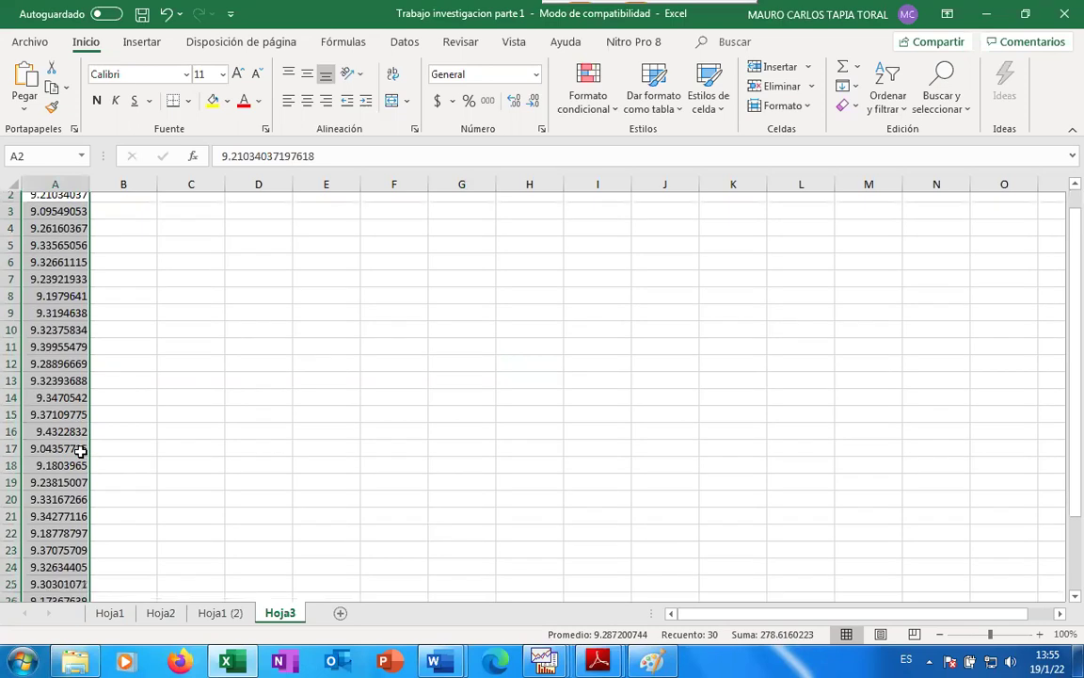
pyautogui.scroll(1, 81, 451)
pyautogui.scroll(-4, 81, 452)
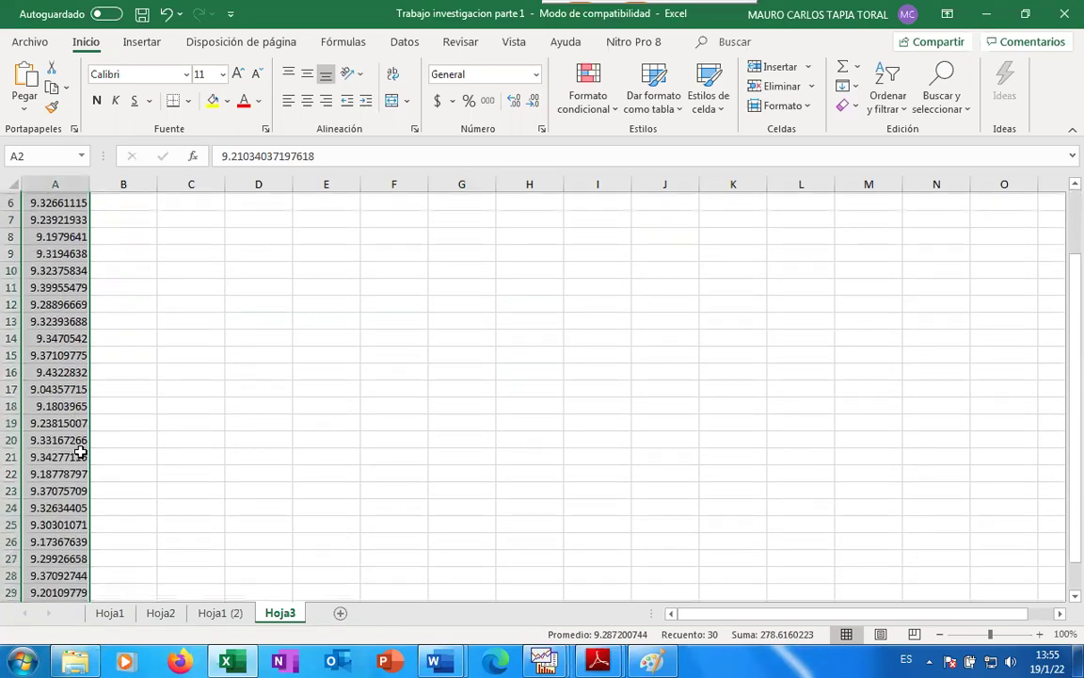
pyautogui.scroll(2, 81, 453)
pyautogui.scroll(1, 81, 453)
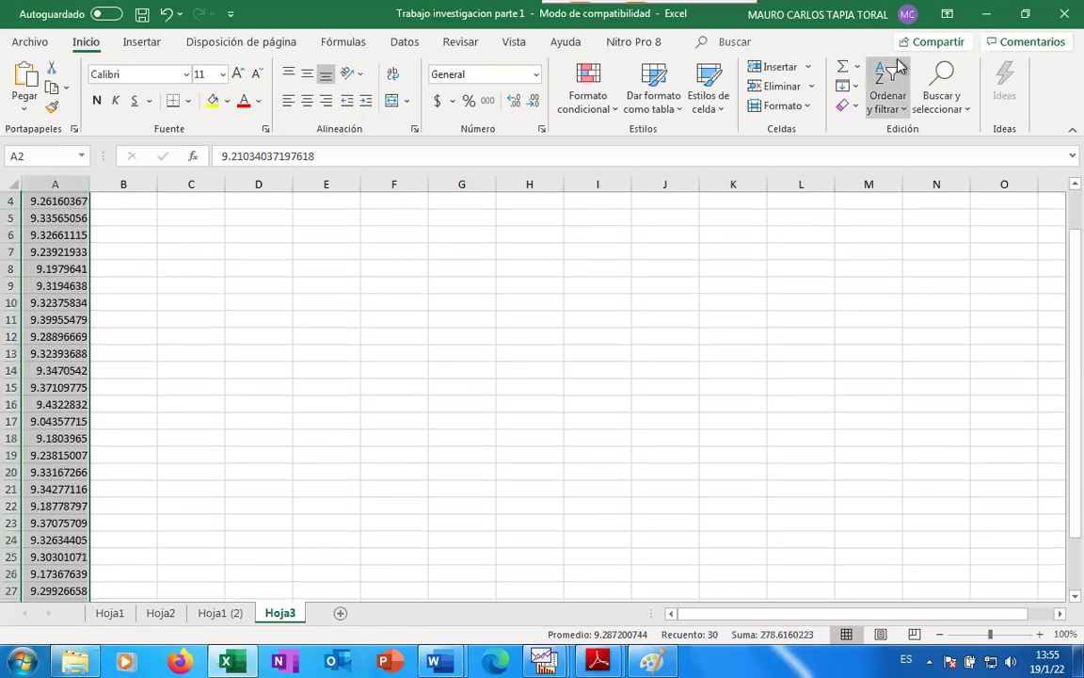
# Return to EViews and close the lp1 series window
pyautogui.click(1001, 15)
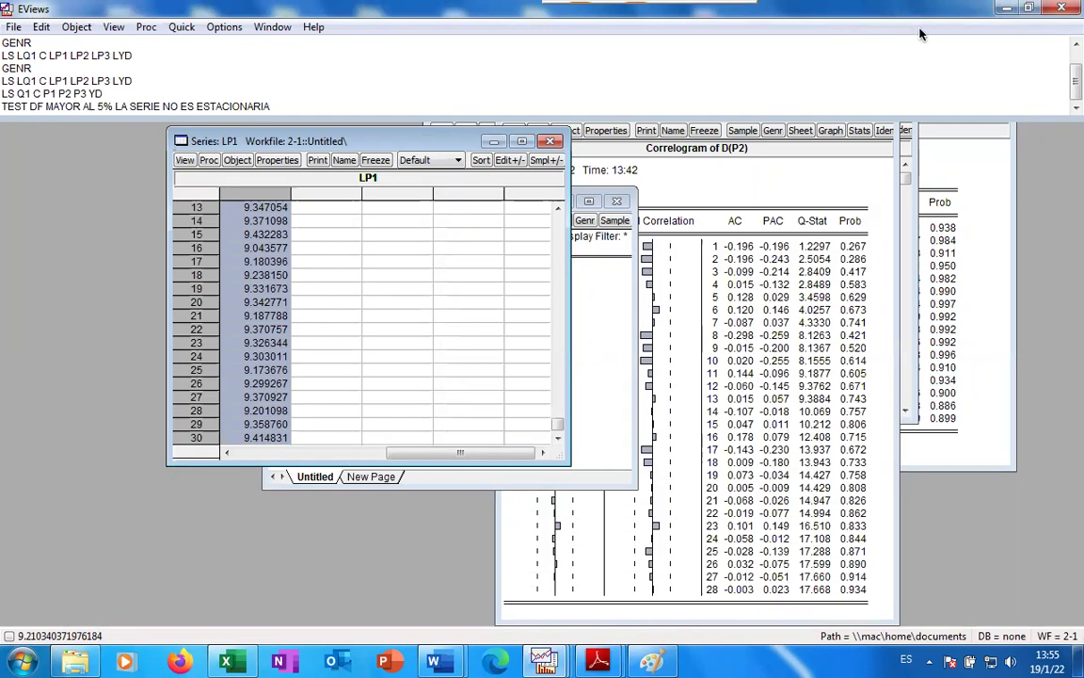
pyautogui.click(550, 141)
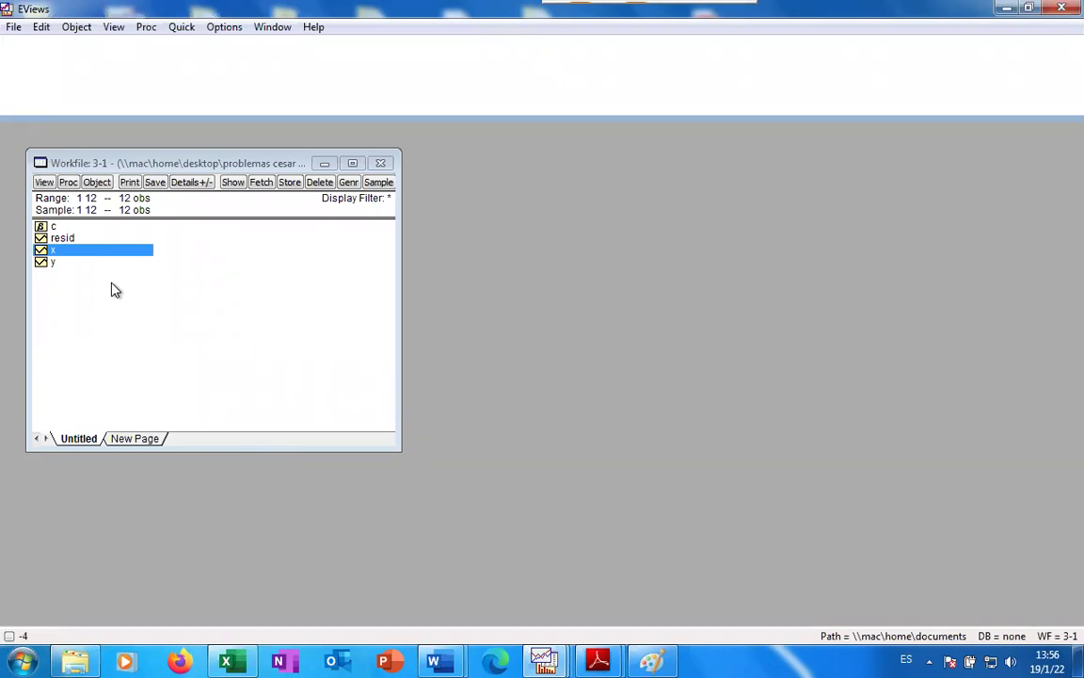
# Write the heading "REGRESION MULTIPLE CON SERIES DE TIEMPO" and the line "1. PASO ES IDENTIFICAR CUANDO LA SERIE SE VUELVE ESTACIONARIA" in the command area
pyautogui.write('REGRESION MULTIPLE CON SE')
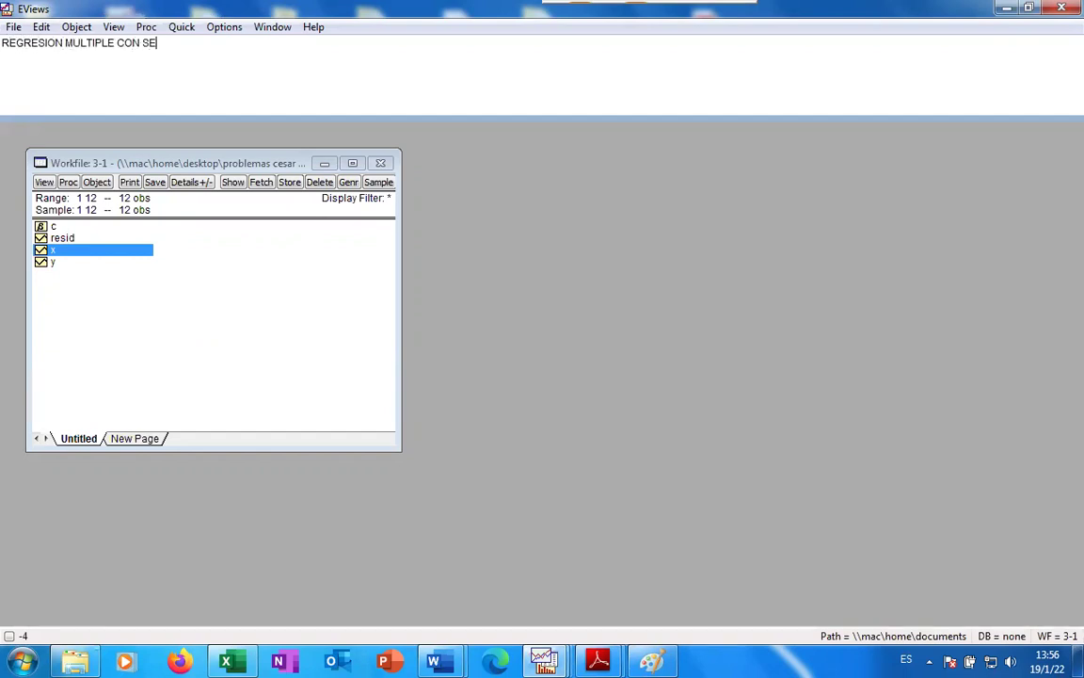
pyautogui.write('RIES DE TIEMPO')
pyautogui.write('1.')
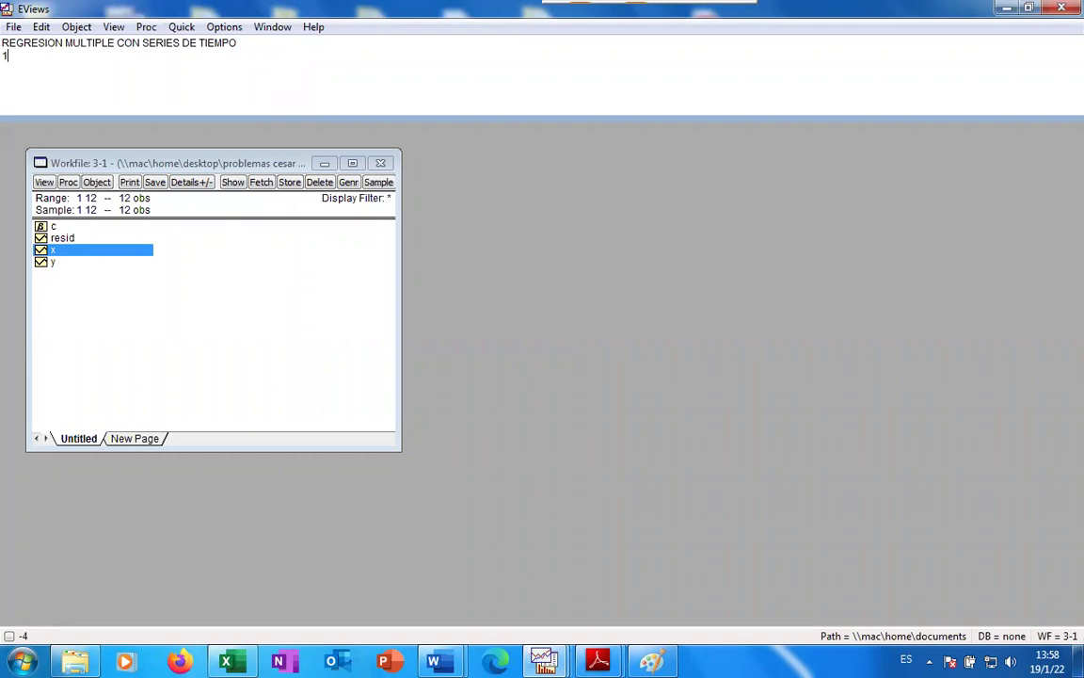
pyautogui.write(' PASO ES IDENTIFICA')
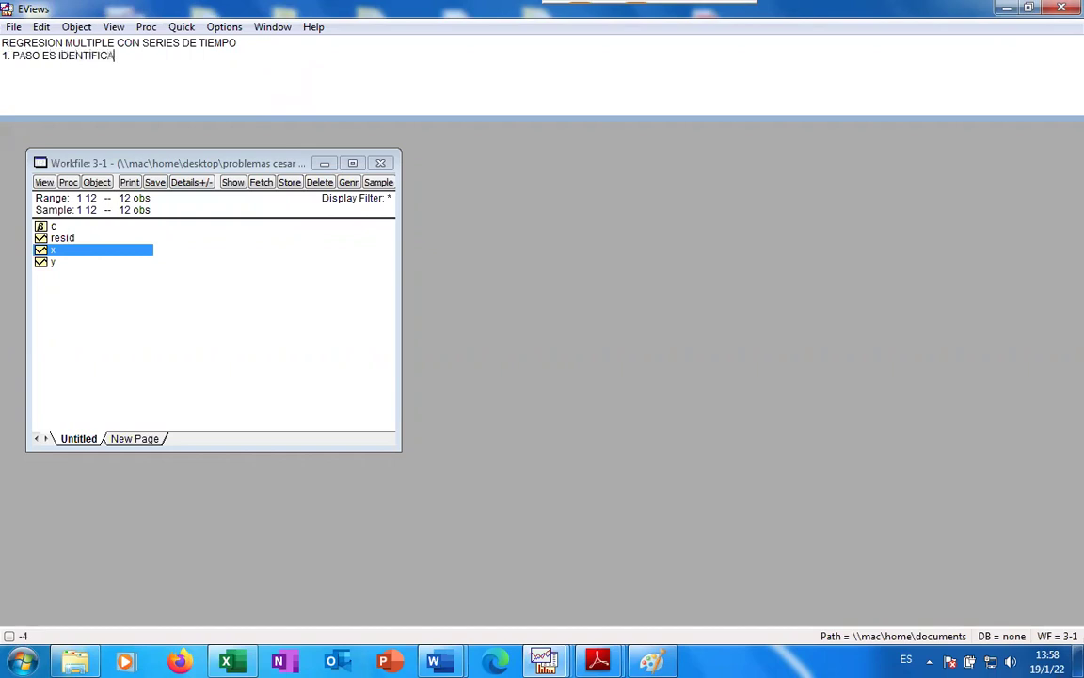
pyautogui.write('R CUANDO LA SERIE D')
pyautogui.write('V')
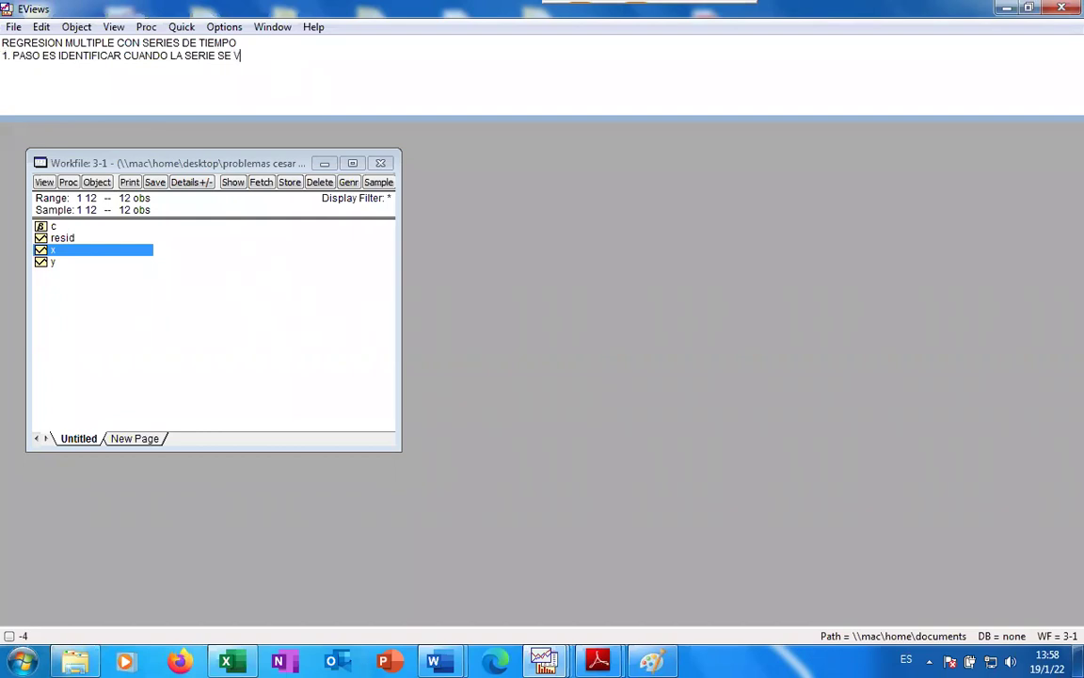
pyautogui.write('UELVE ESTACIONARIA')
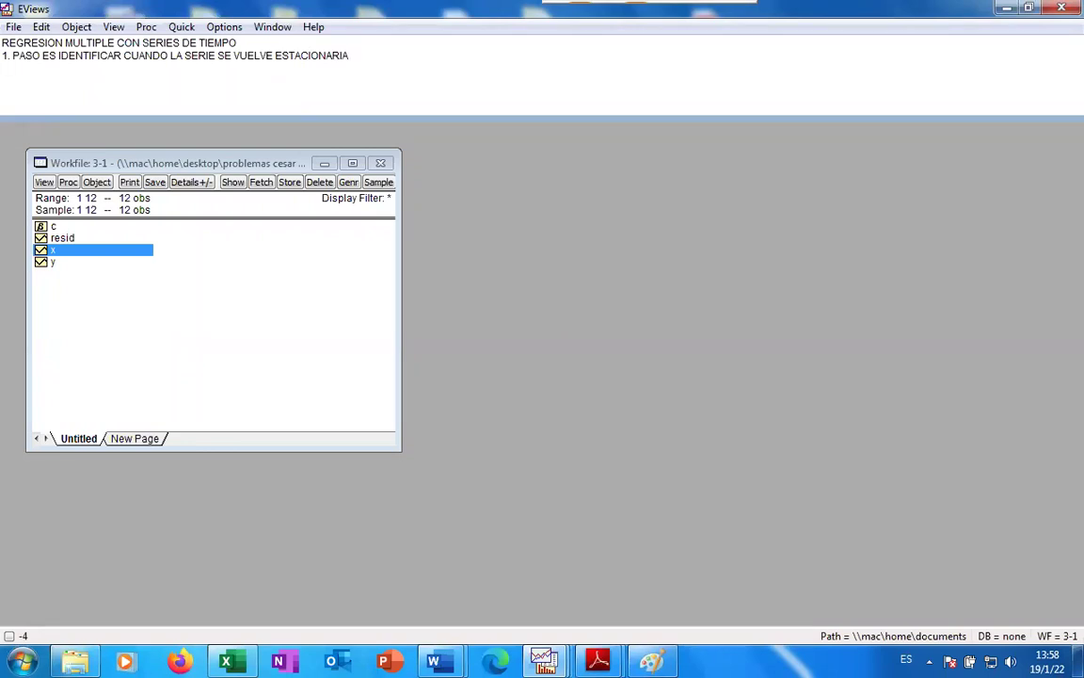
# Add the note lines "2. IDENTIFICAR EL MODELO DE CADA SERIE" and "3. GENERAR LA REGRESION"
pyautogui.write('2. IDENTIFICAR EL MODELO DE CADA SERIE')
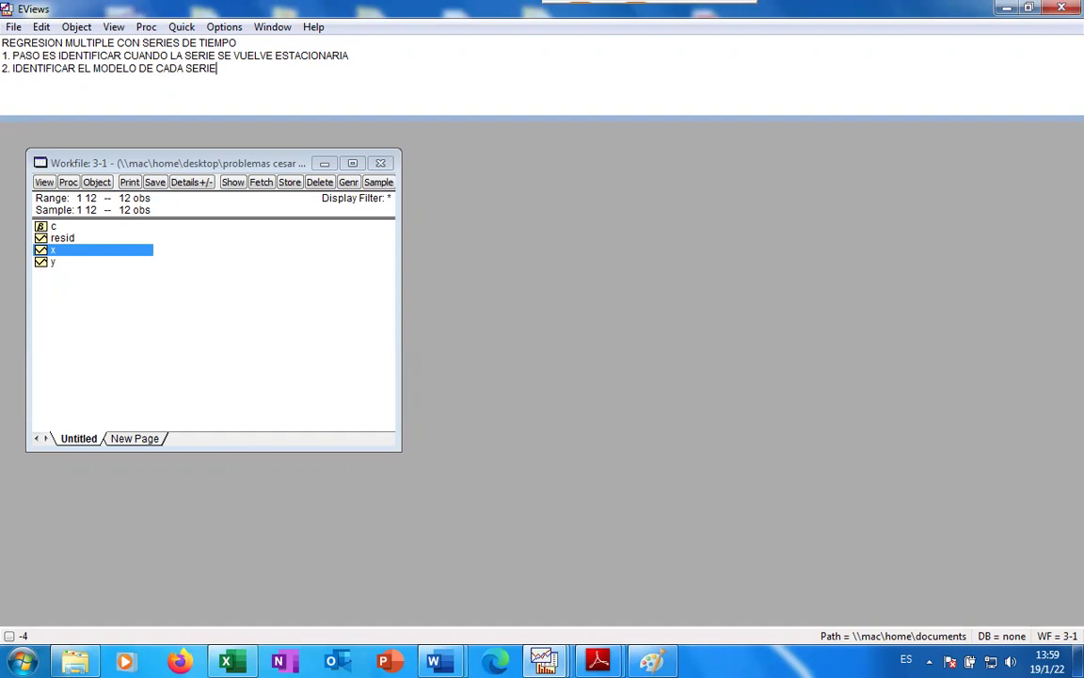
pyautogui.press('Return')
pyautogui.write('3. GENERAR LA REGRESION')
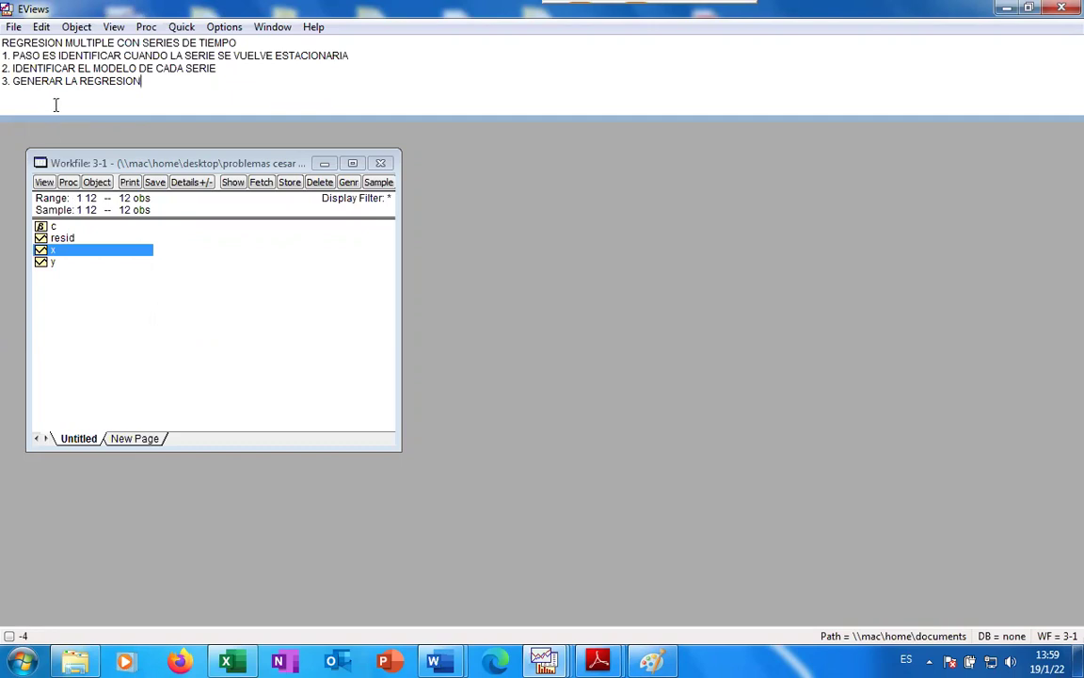
# Estimate the regression with the command LS Y C X and place the equation window beside the workfile
pyautogui.press('Return')
pyautogui.write('LS Y C X')
pyautogui.press('Return')
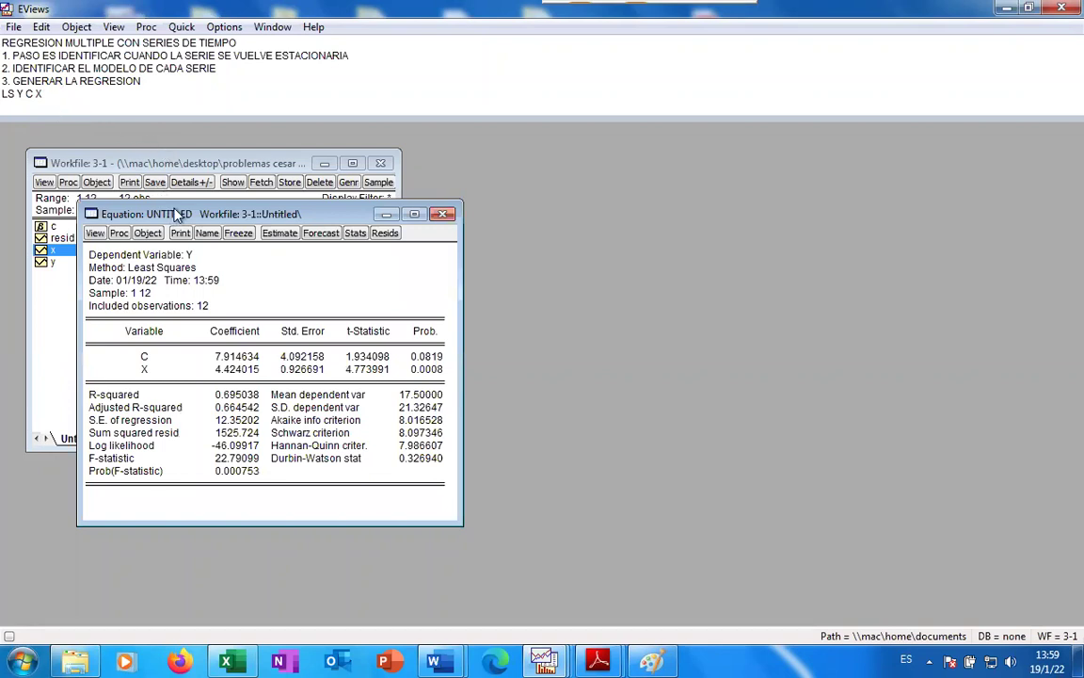
pyautogui.moveTo(170, 215); pyautogui.dragTo(672, 149)
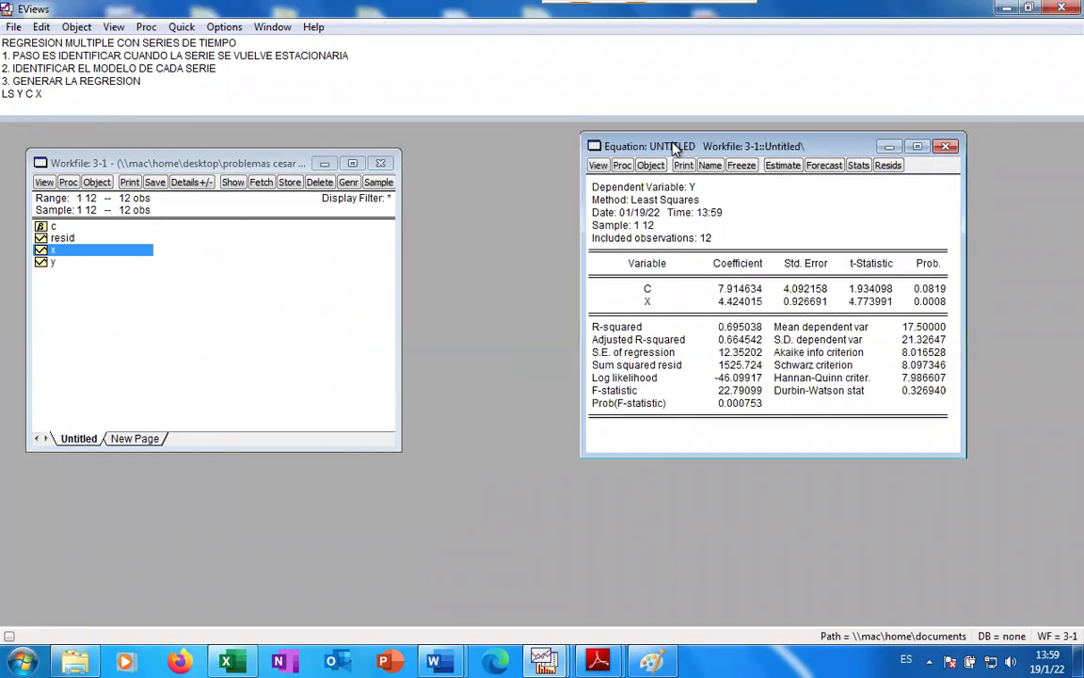
# Add the note "4.- VER LA EXISTENCIA DE AUTOCORRELACIÓN" below the regression command
pyautogui.click(69, 96)
pyautogui.write('4.- VER')
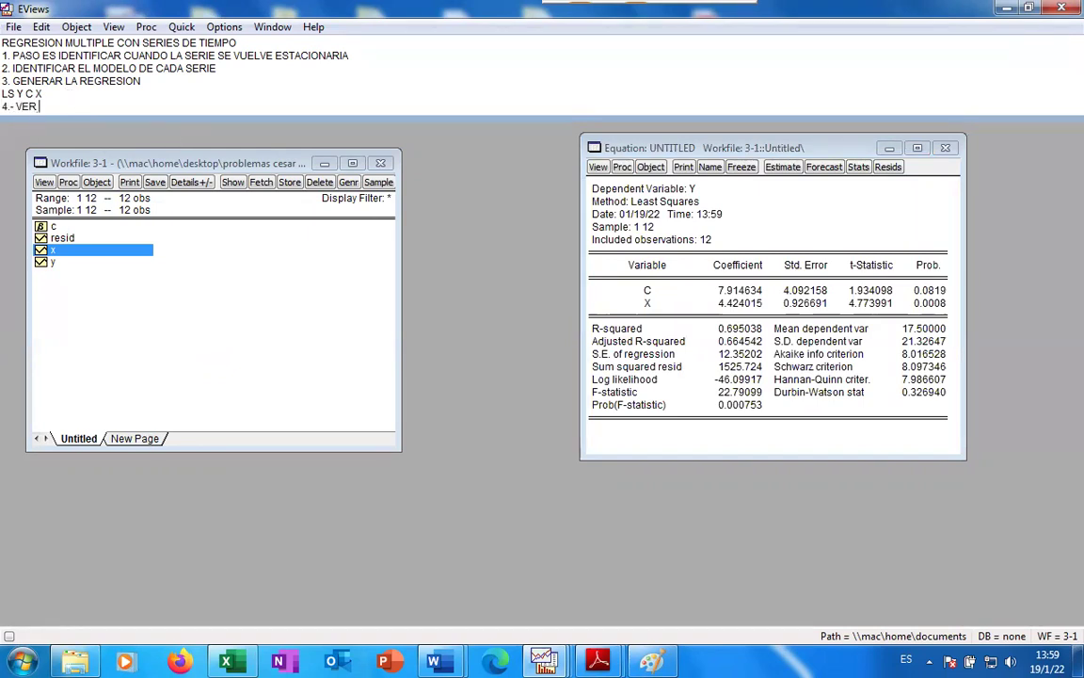
pyautogui.write(' LA EXISTENCIA DE AUOTO')
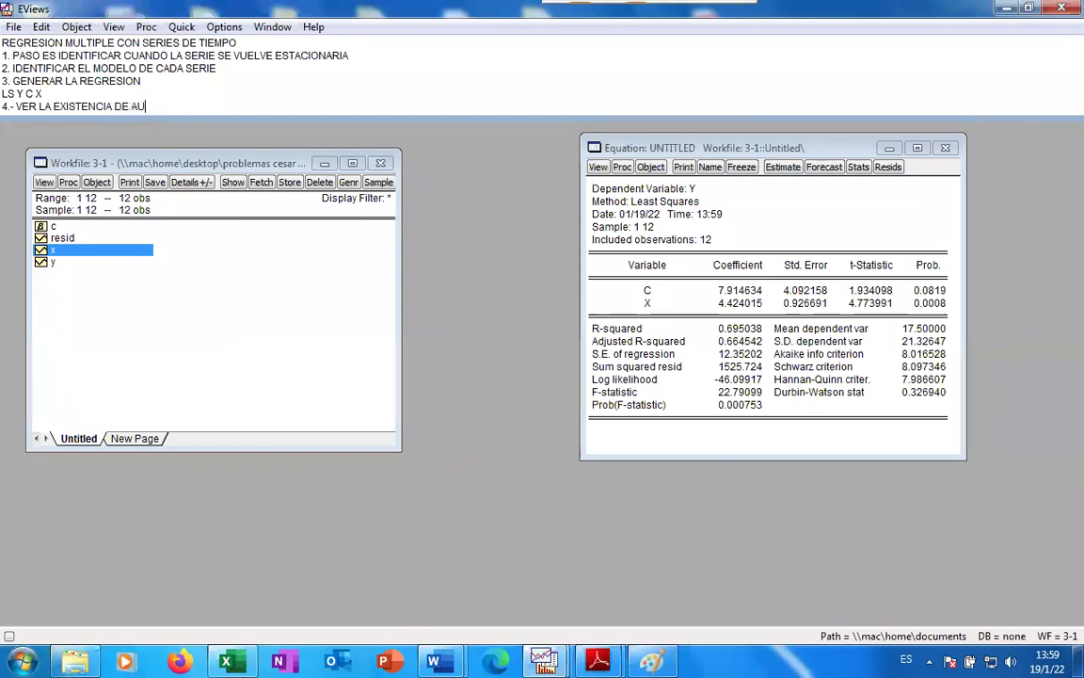
pyautogui.press('BackSpace')
pyautogui.press('BackSpace')
pyautogui.press('BackSpace')
pyautogui.press('BackSpace')
pyautogui.write('UTOCORRELAC')
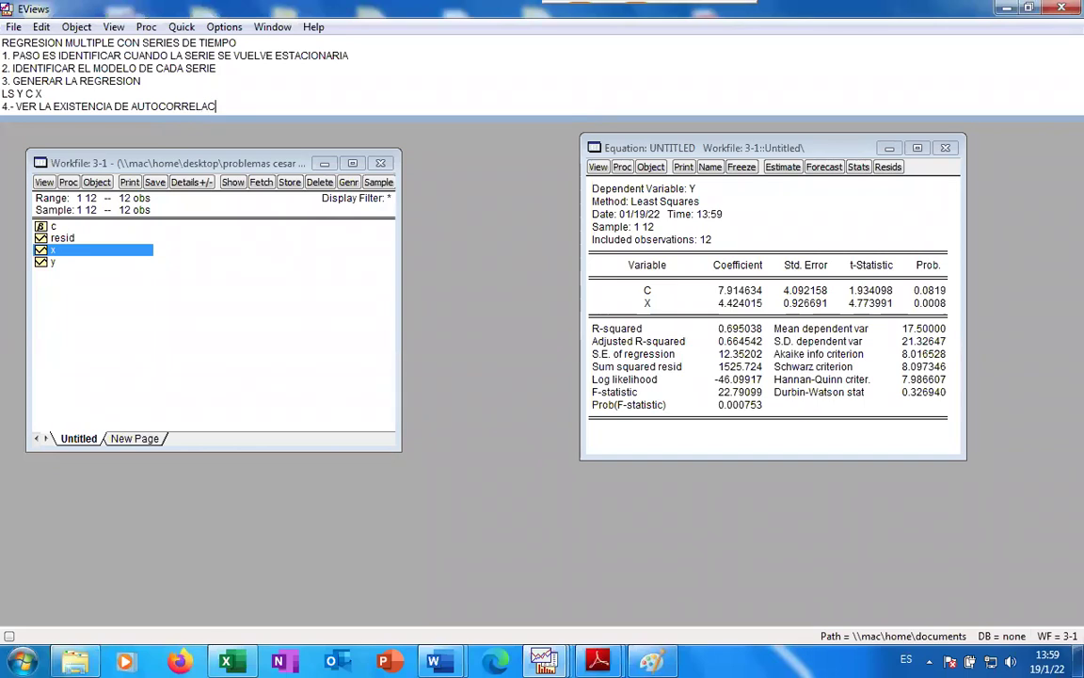
pyautogui.write('IÓN')
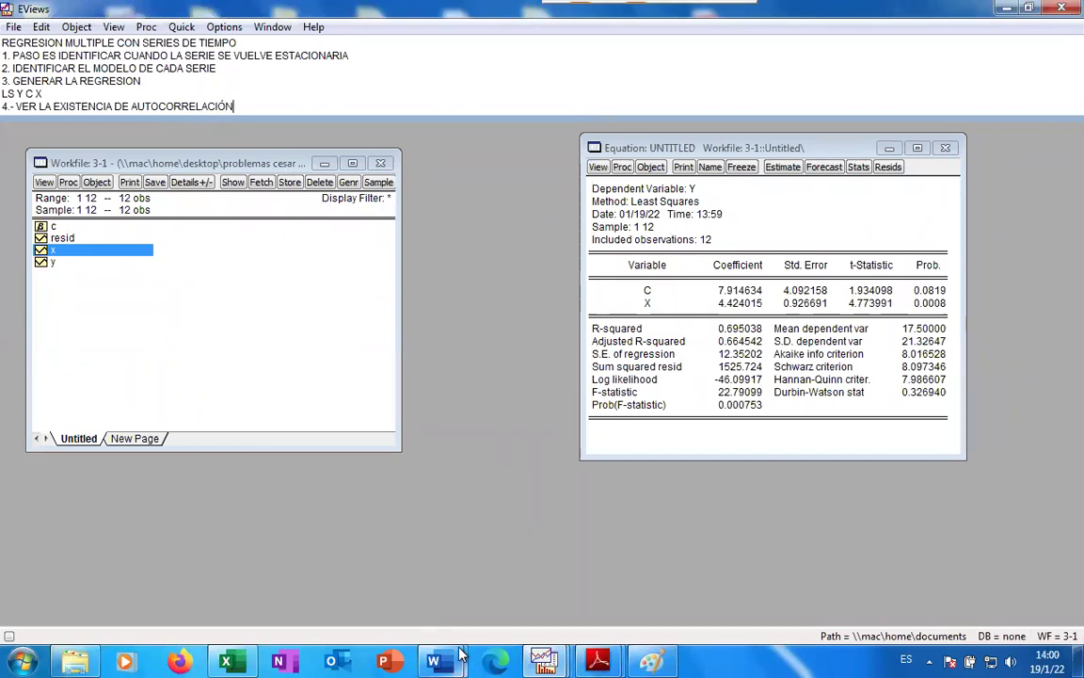
# Switch to the Word document Documento1 and examine the Durbin-Watson formula
pyautogui.moveTo(433, 661)
pyautogui.click(475, 587)
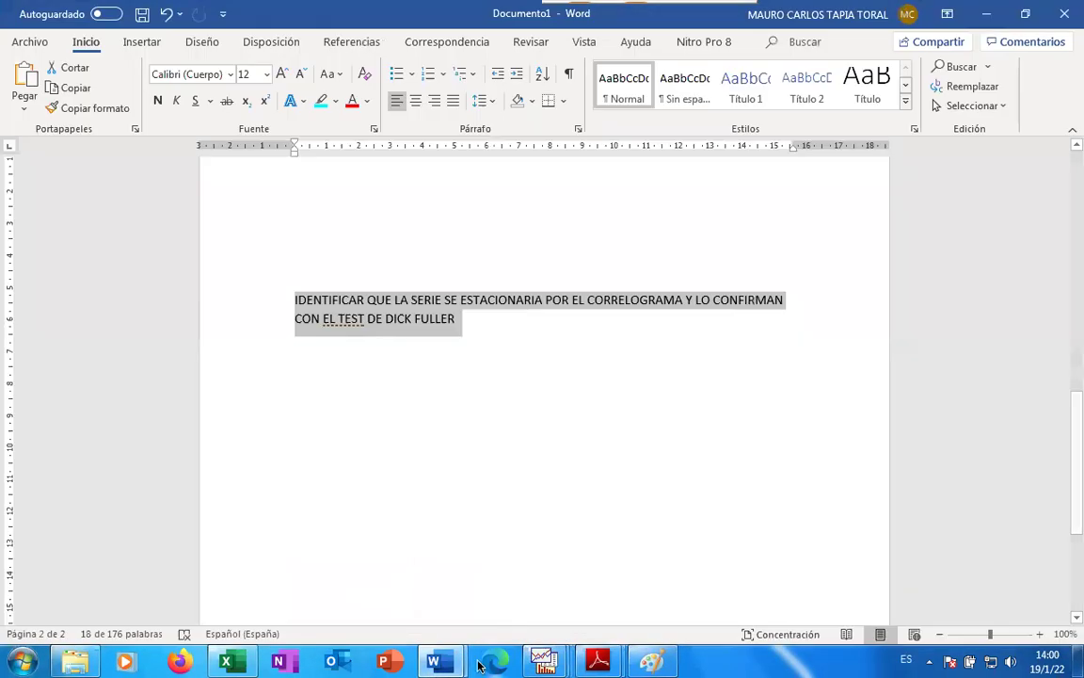
pyautogui.scroll(10, 472, 504)
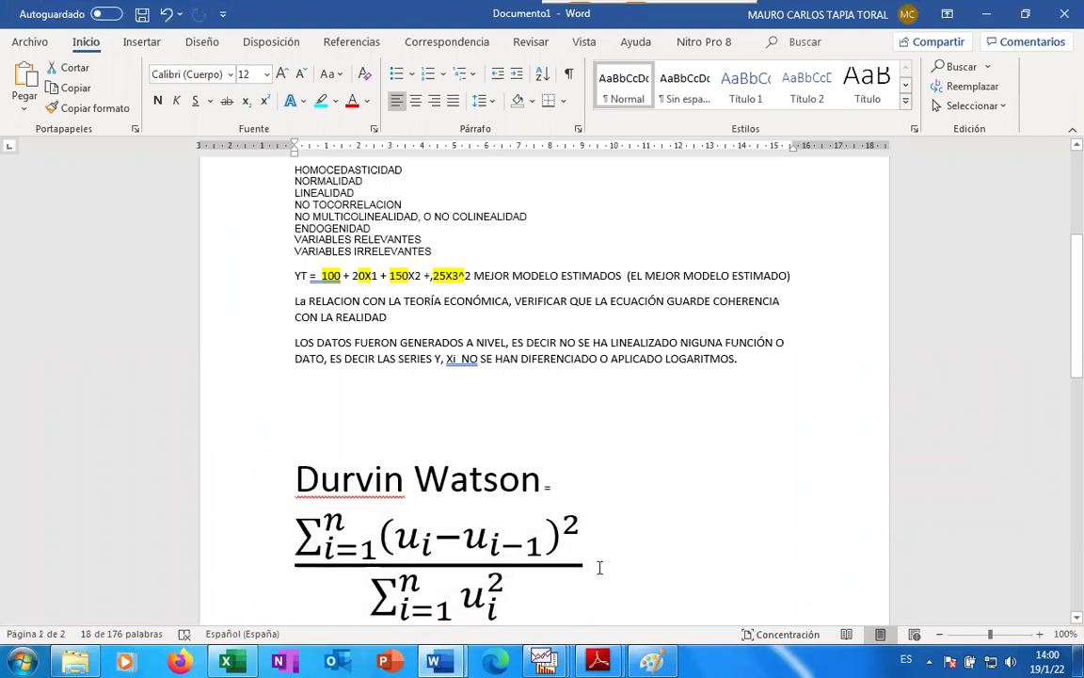
pyautogui.scroll(-1, 600, 567)
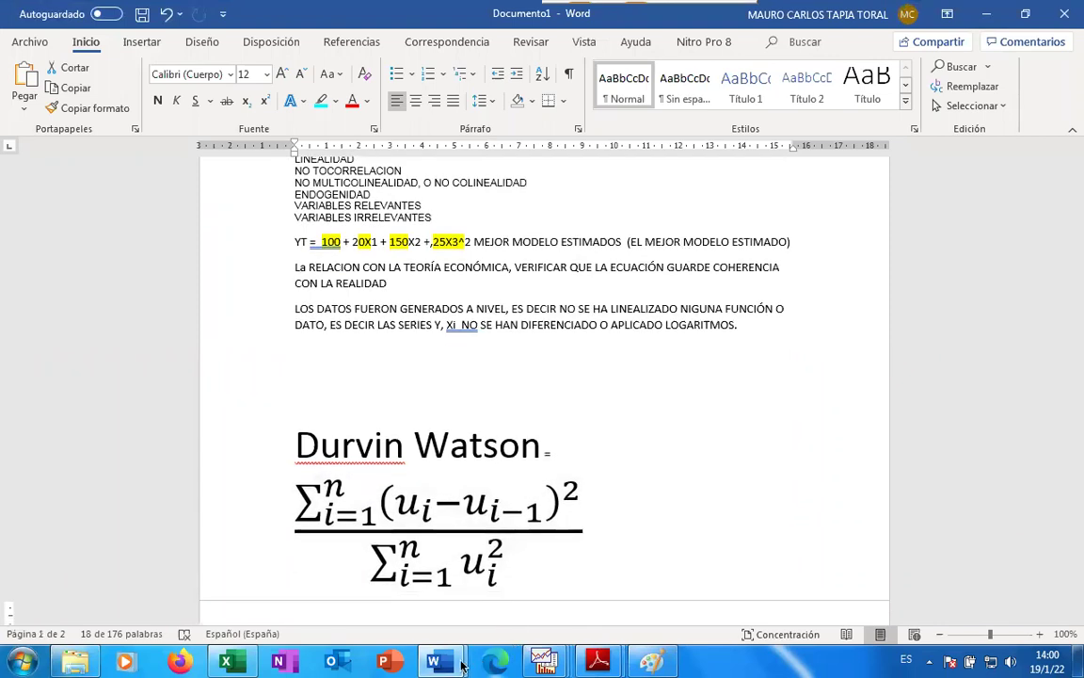
pyautogui.moveTo(454, 654)
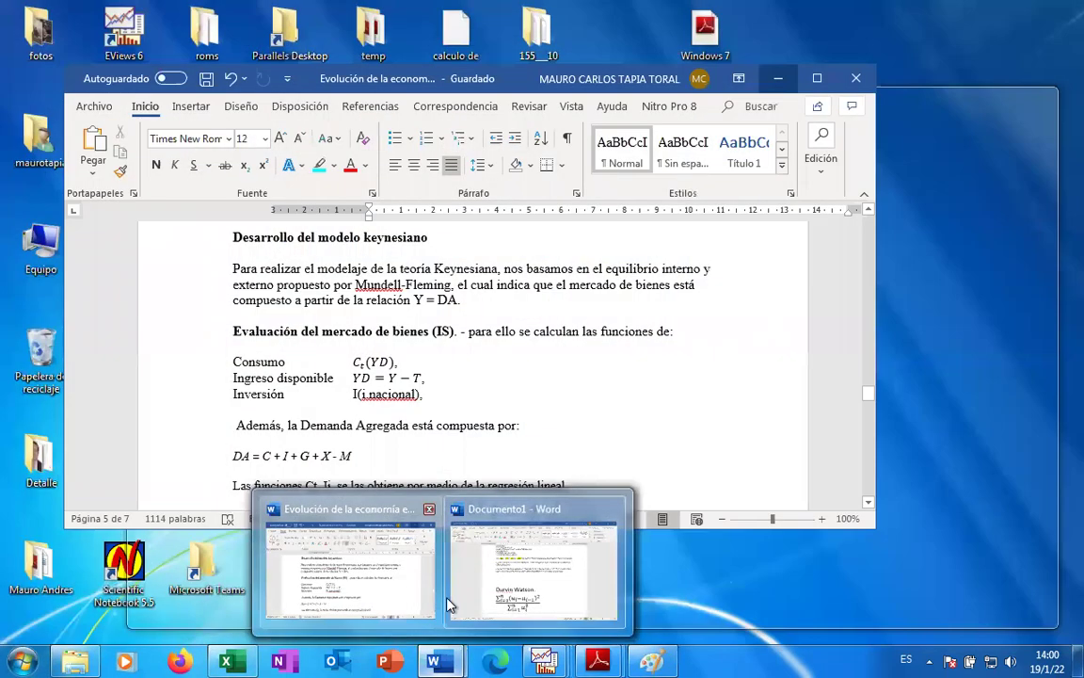
pyautogui.click(457, 602)
# Switch back to EViews workfile 3-1 and select the Durbin-Watson statistic in the equation output
pyautogui.moveTo(543, 661)
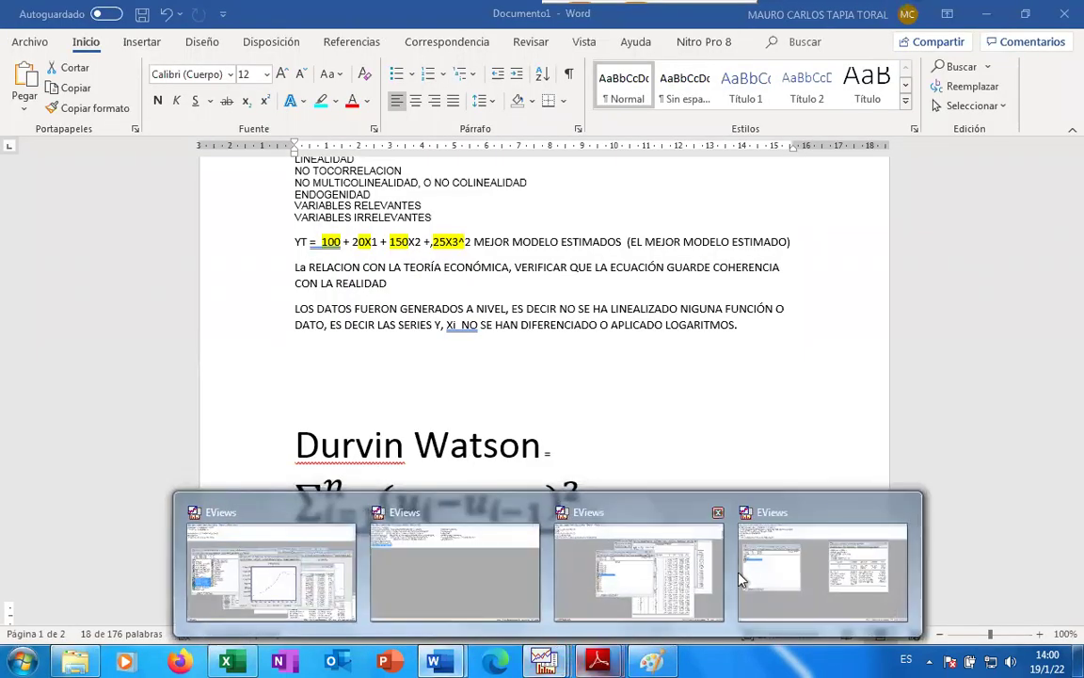
pyautogui.click(788, 582)
pyautogui.click(920, 392)
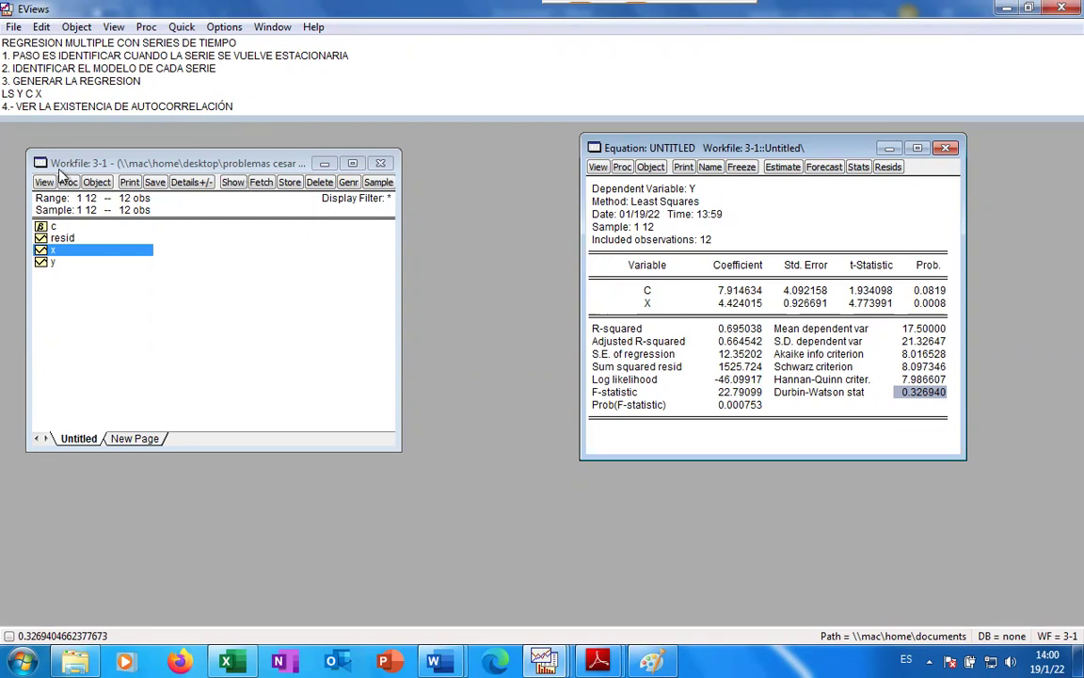
# Create a scatter graph of the series x and RESID from raw data
pyautogui.click(186, 44)
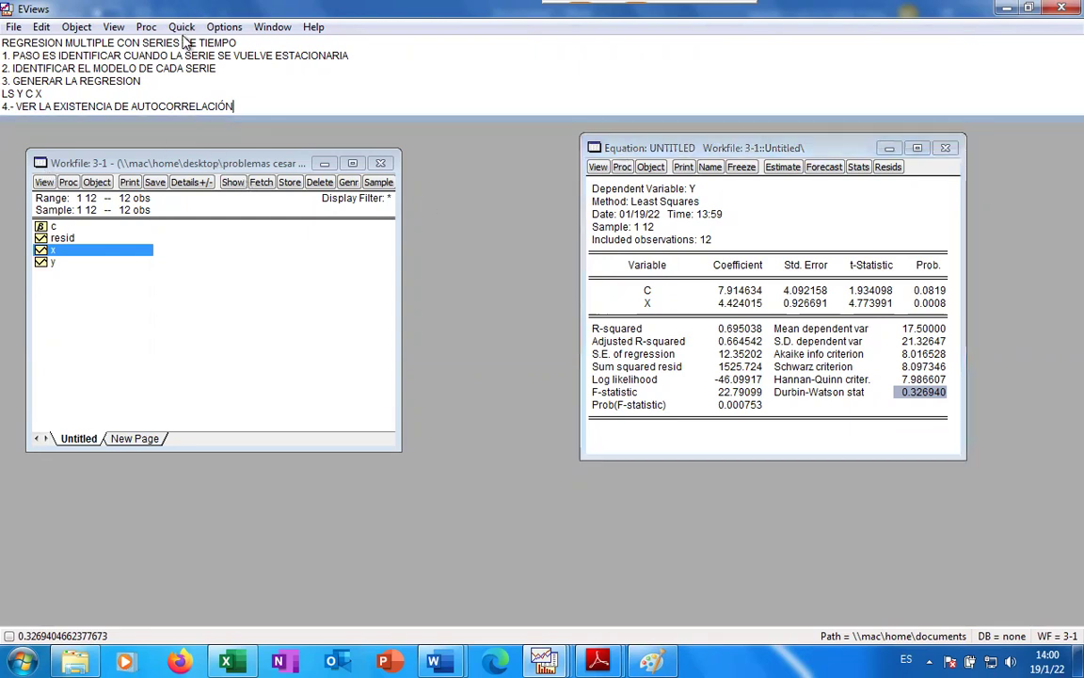
pyautogui.click(182, 27)
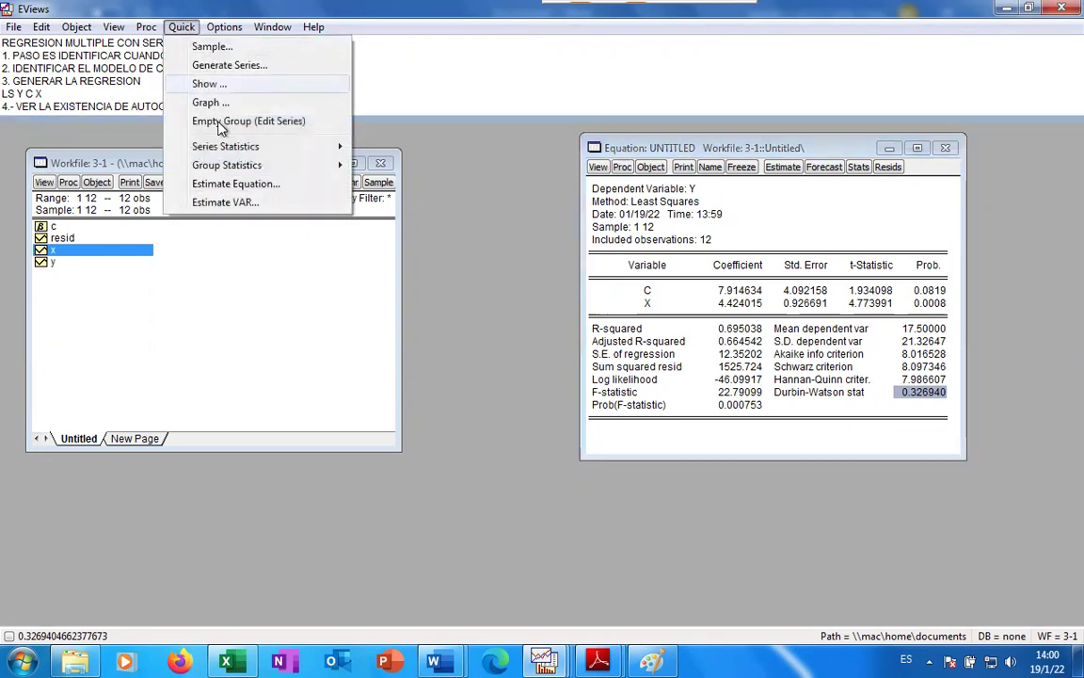
pyautogui.click(235, 105)
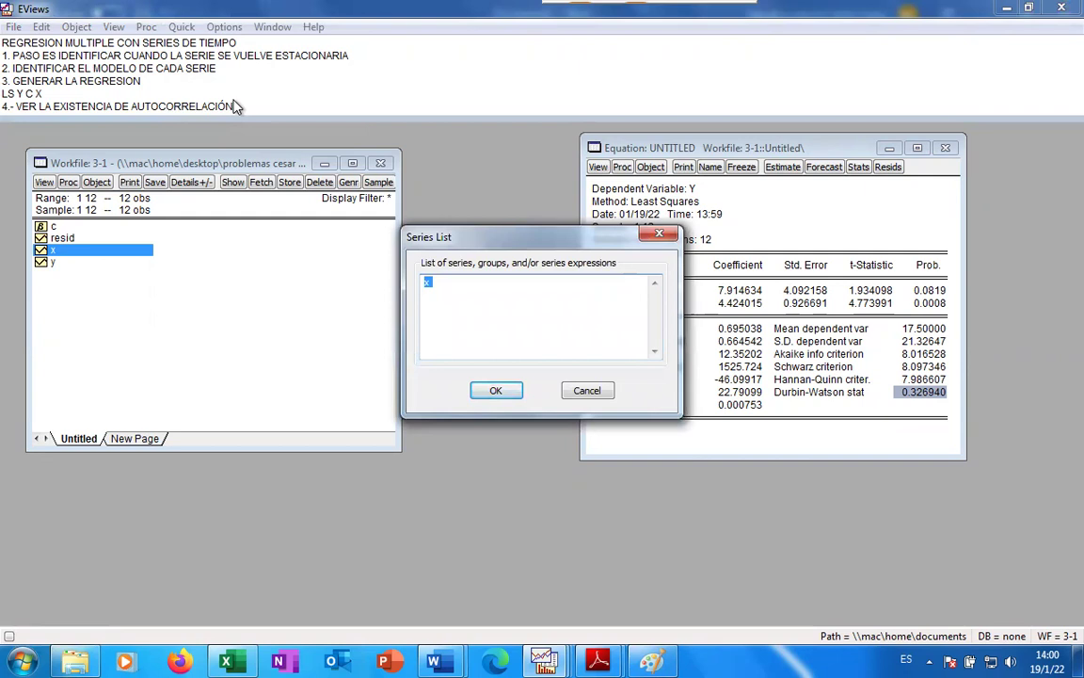
pyautogui.press('End')
pyautogui.write('RESID')
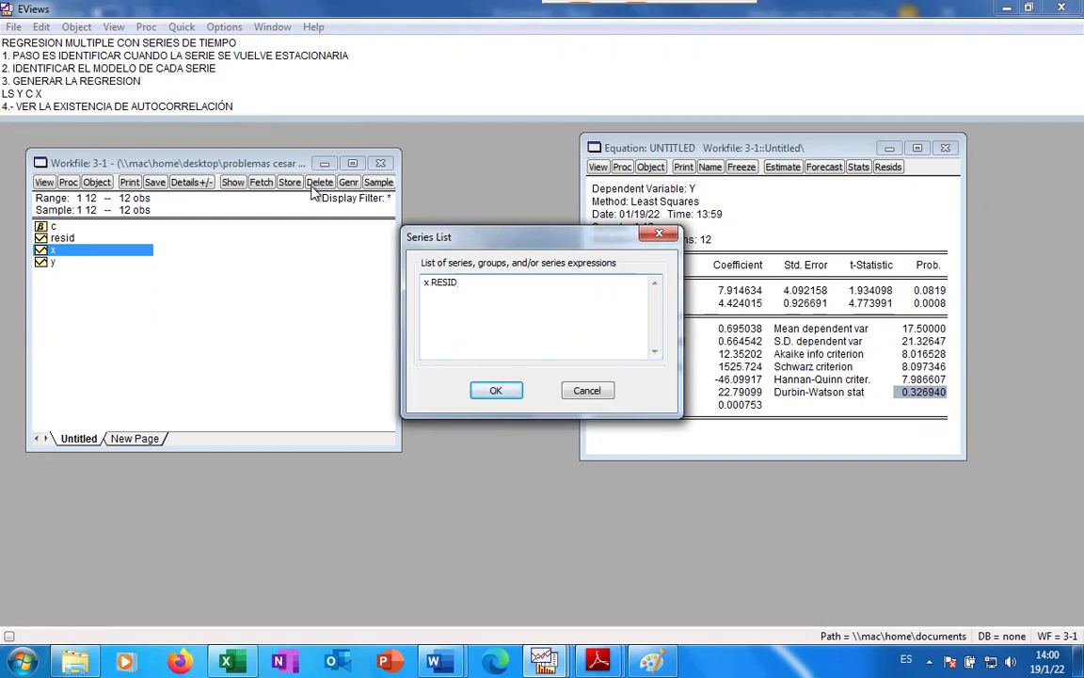
pyautogui.click(505, 394)
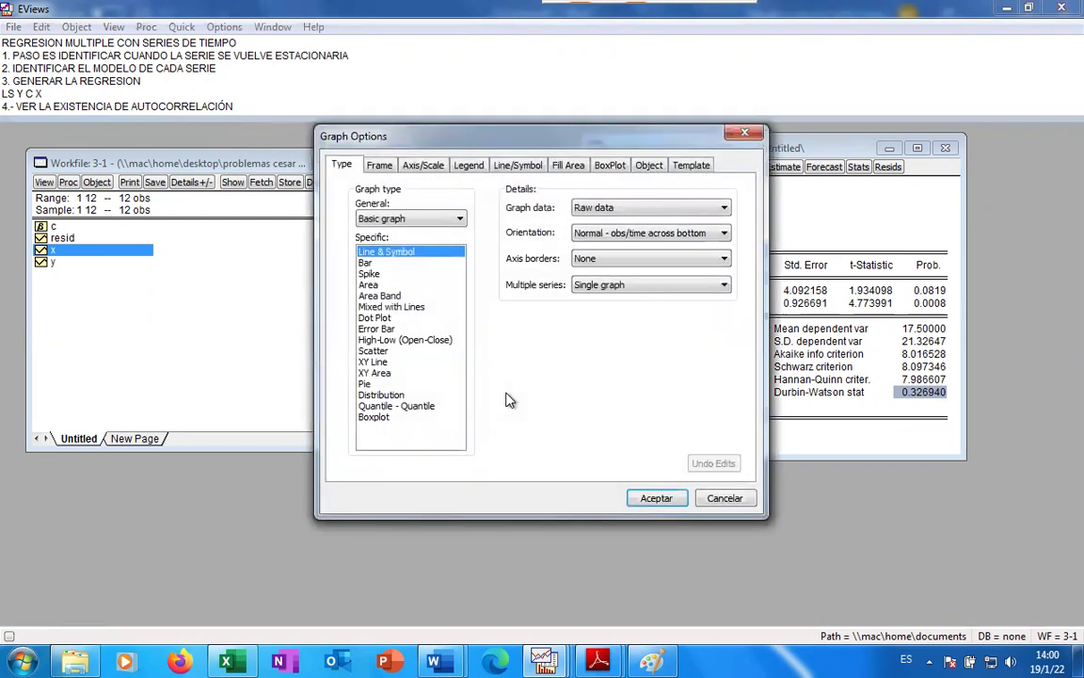
pyautogui.click(382, 351)
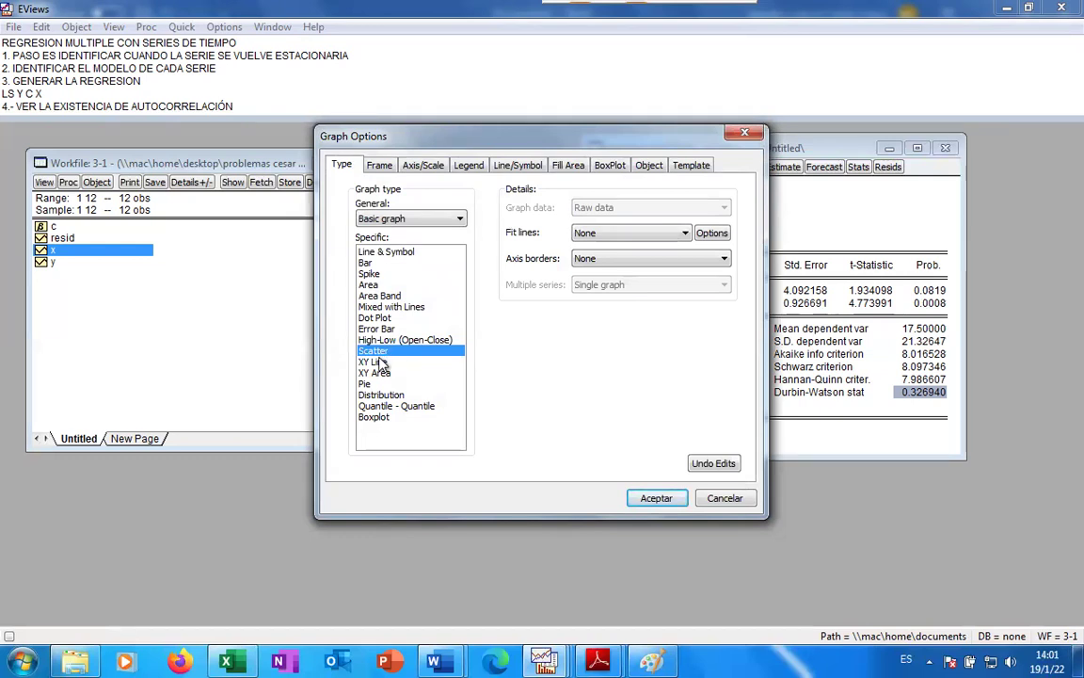
pyautogui.click(656, 498)
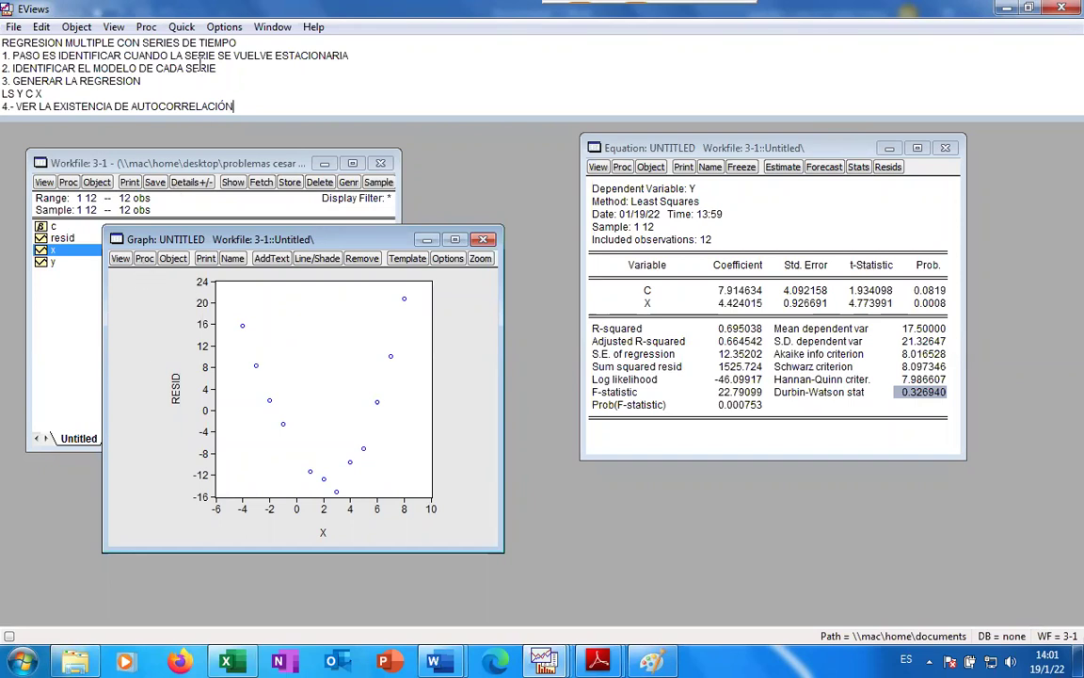
# Create a scatter graph of the series x and Y and move its window clear of the equation output
pyautogui.click(181, 26)
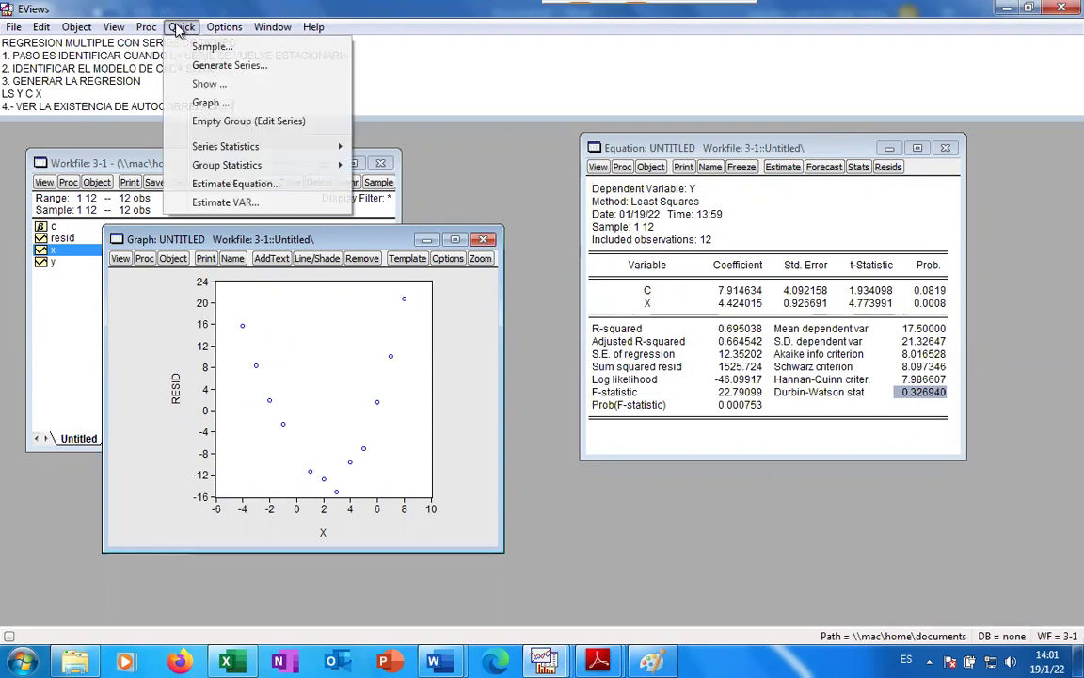
pyautogui.click(226, 102)
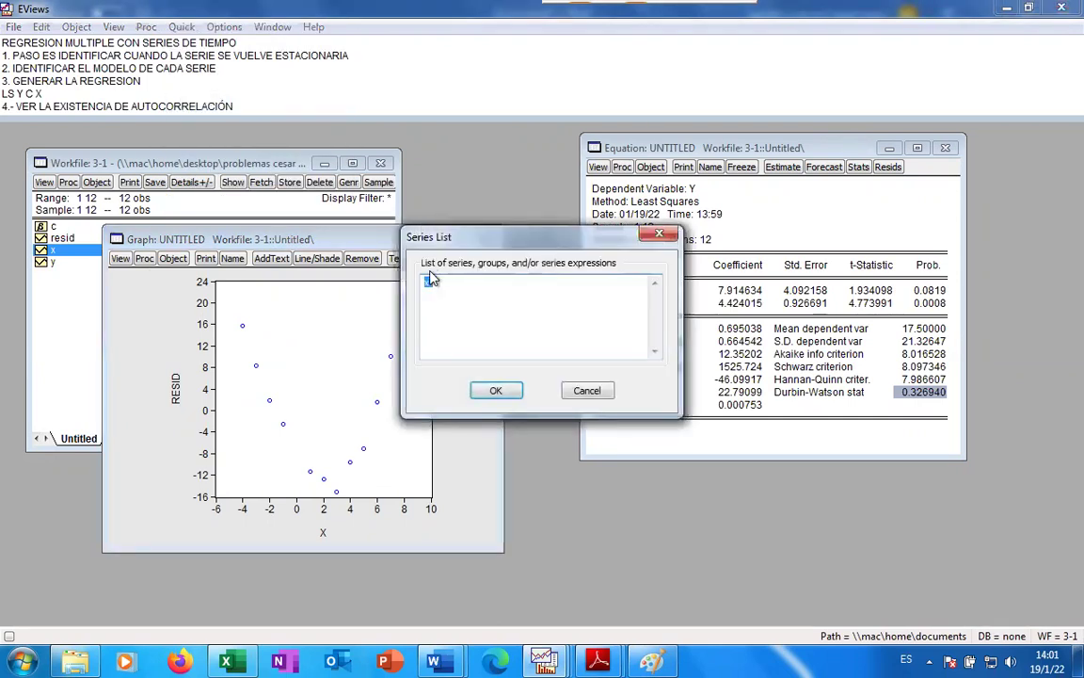
pyautogui.write('x Y')
pyautogui.press('Return')
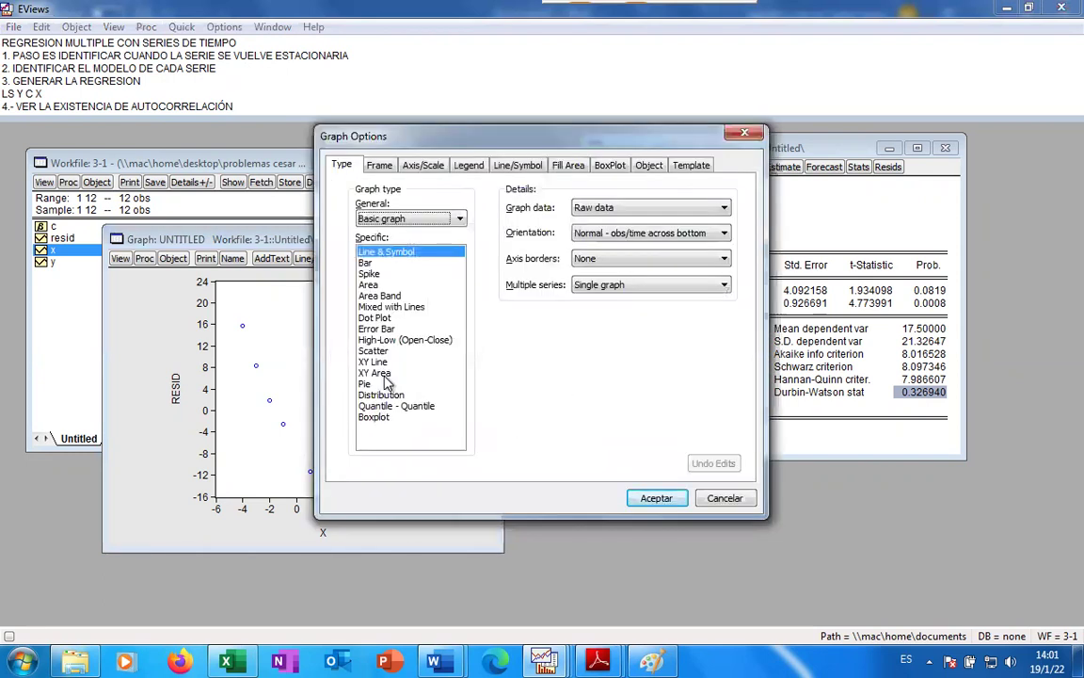
pyautogui.click(456, 352)
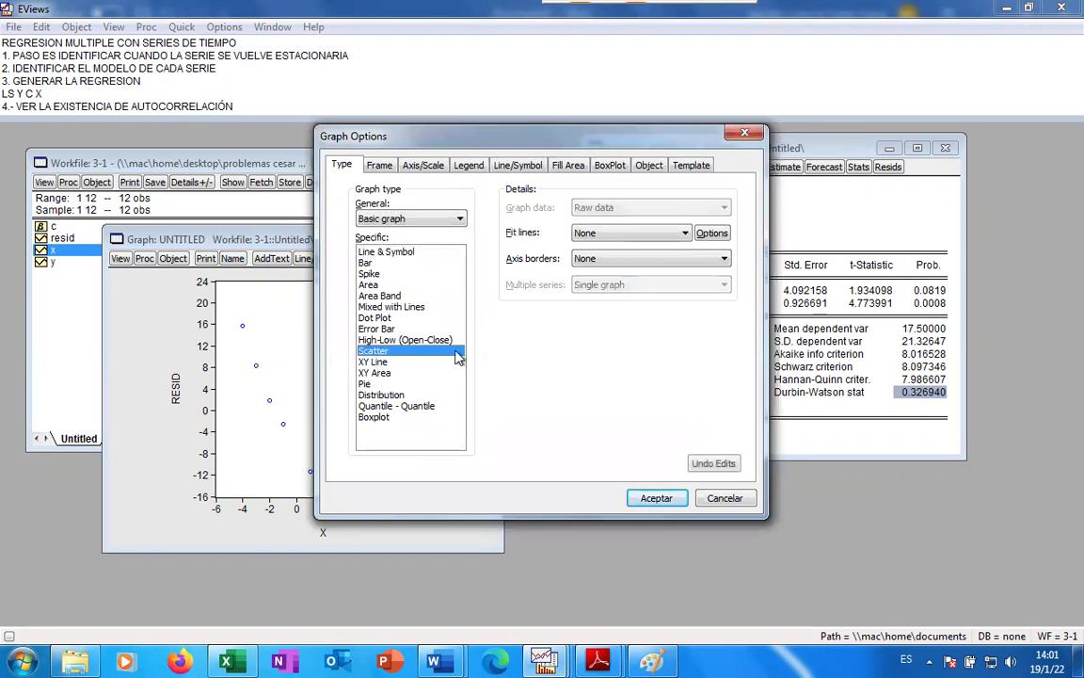
pyautogui.click(656, 498)
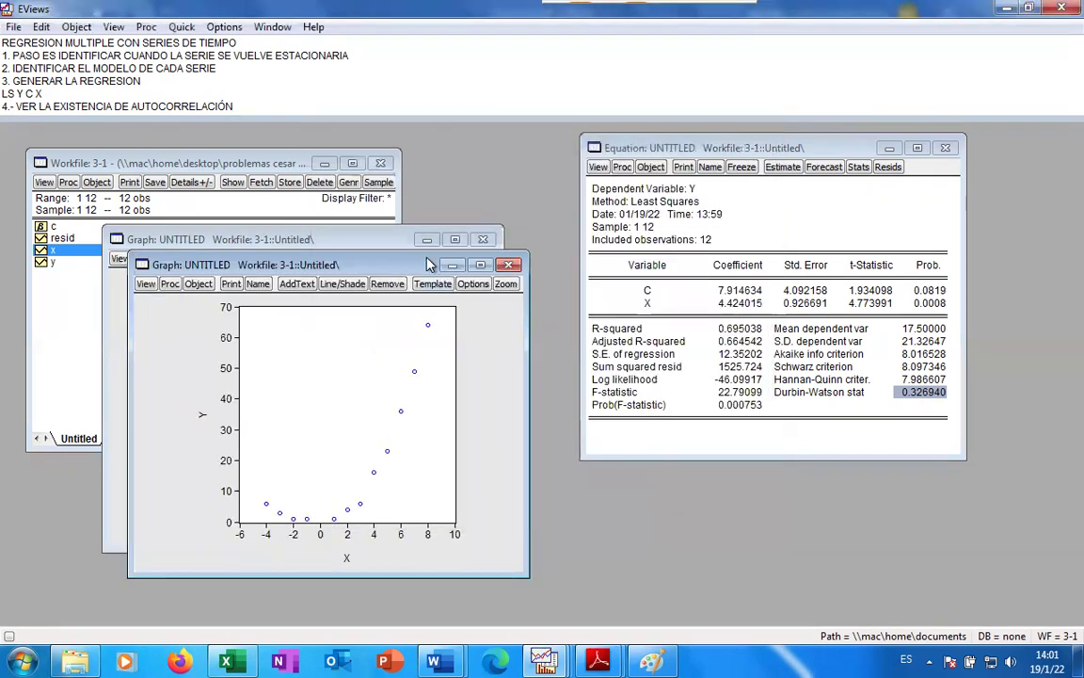
pyautogui.moveTo(428, 265); pyautogui.dragTo(910, 147)
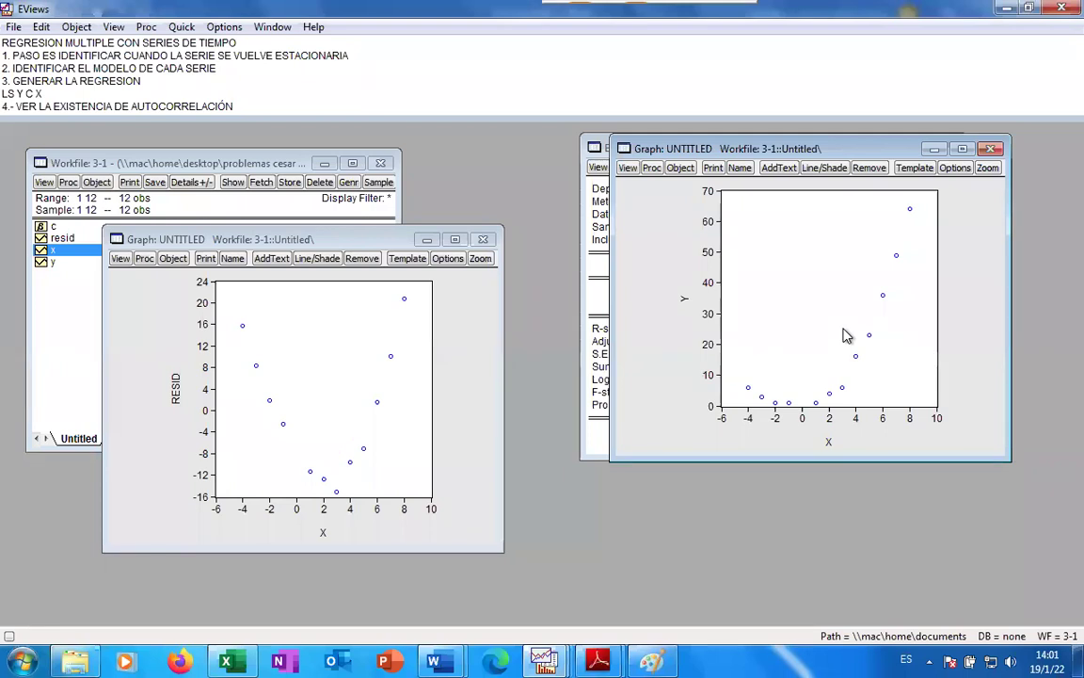
pyautogui.moveTo(800, 148); pyautogui.dragTo(388, 175)
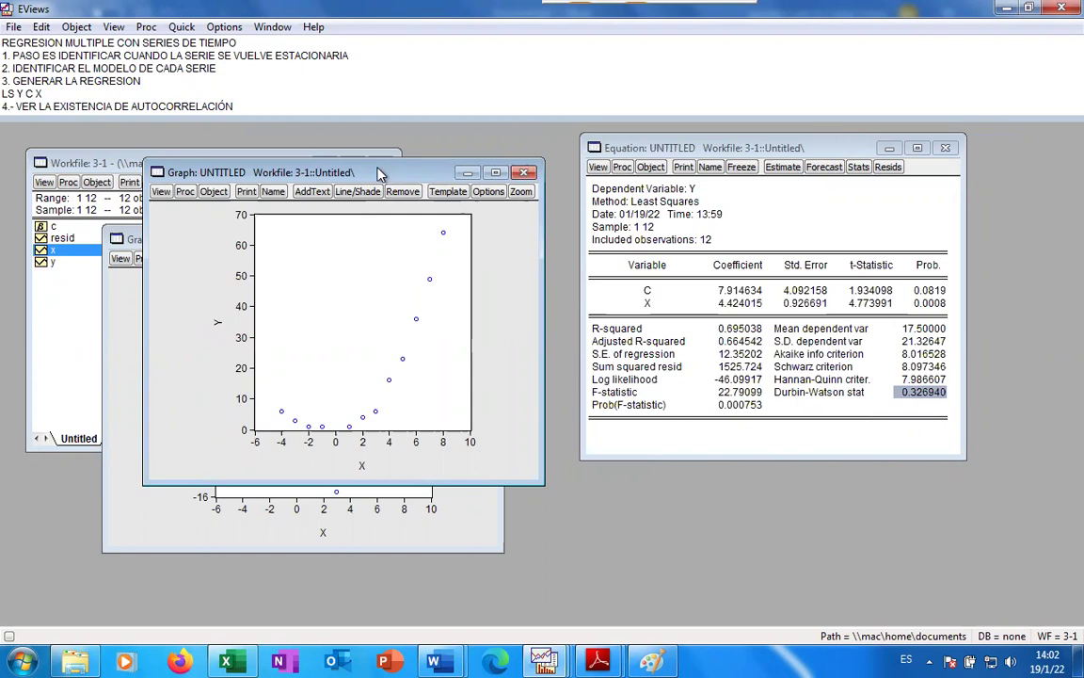
# Append "(TEST ramsey reset)" to the autocorrelation note in step 4 and shift the Y graph off the residual graph
pyautogui.click(248, 107)
pyautogui.write('(TEST')
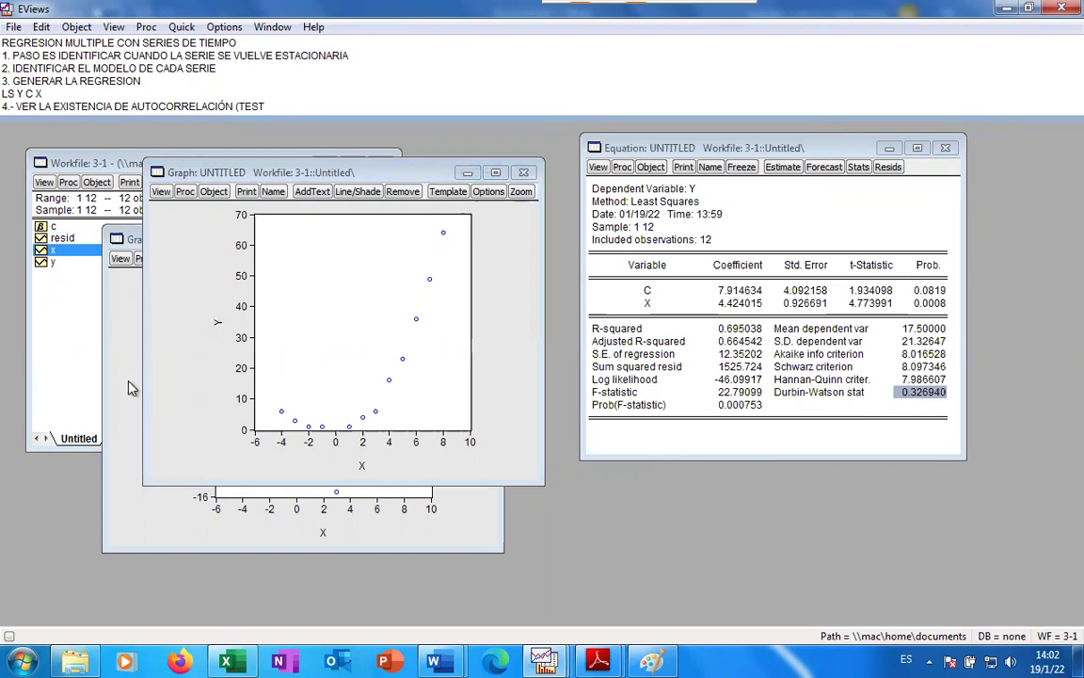
pyautogui.click(263, 175)
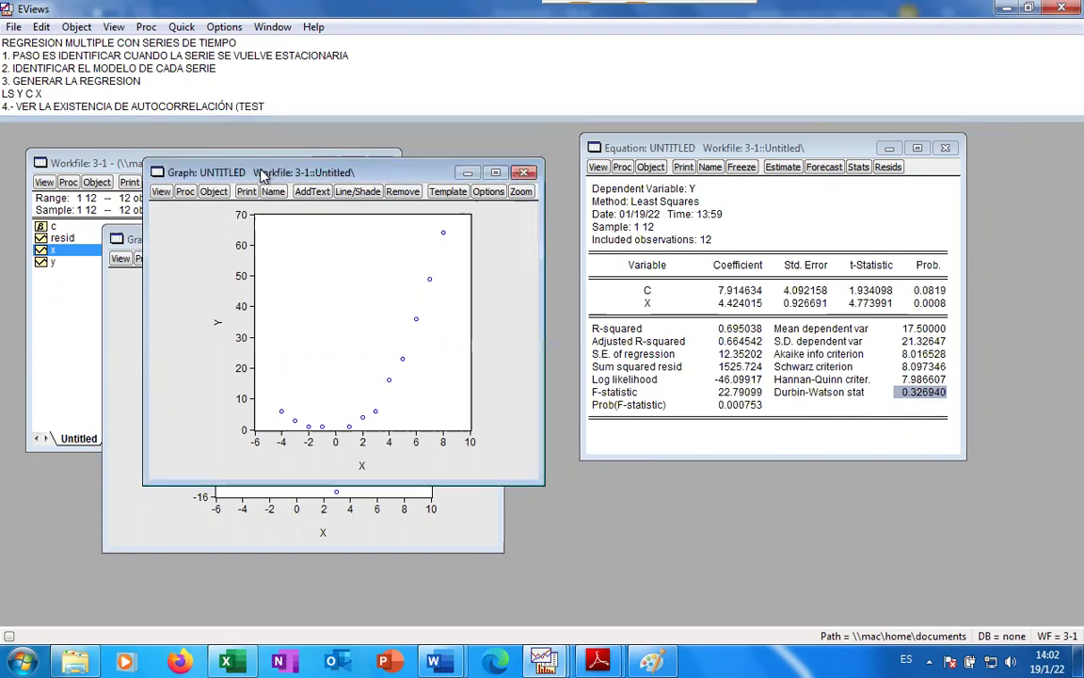
pyautogui.moveTo(264, 175); pyautogui.dragTo(441, 246)
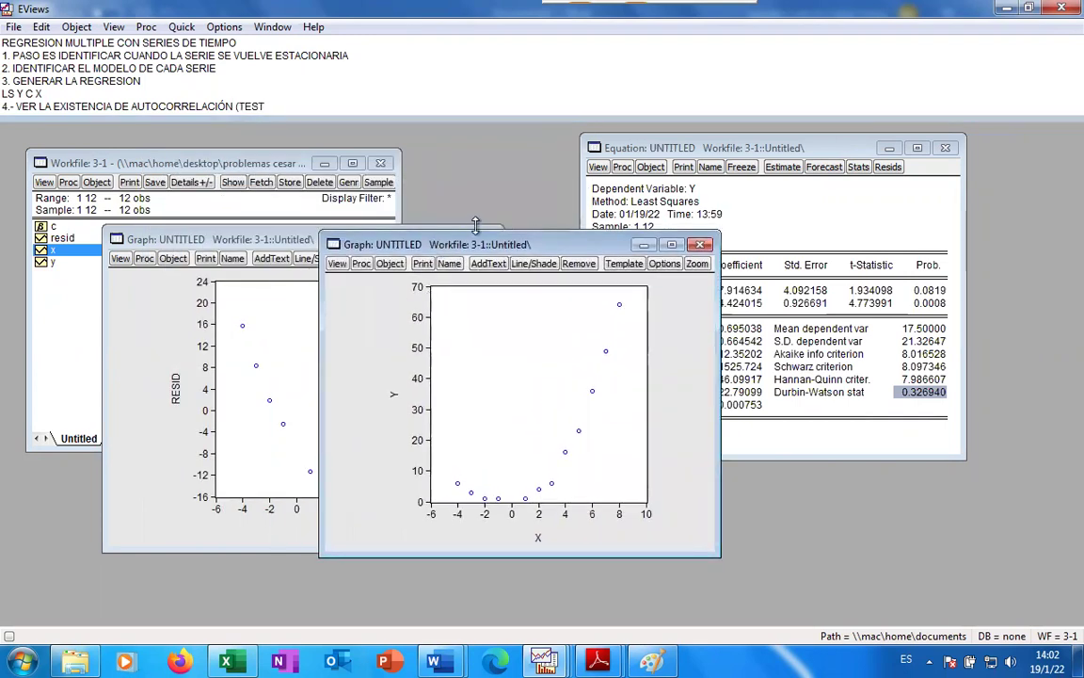
pyautogui.click(281, 107)
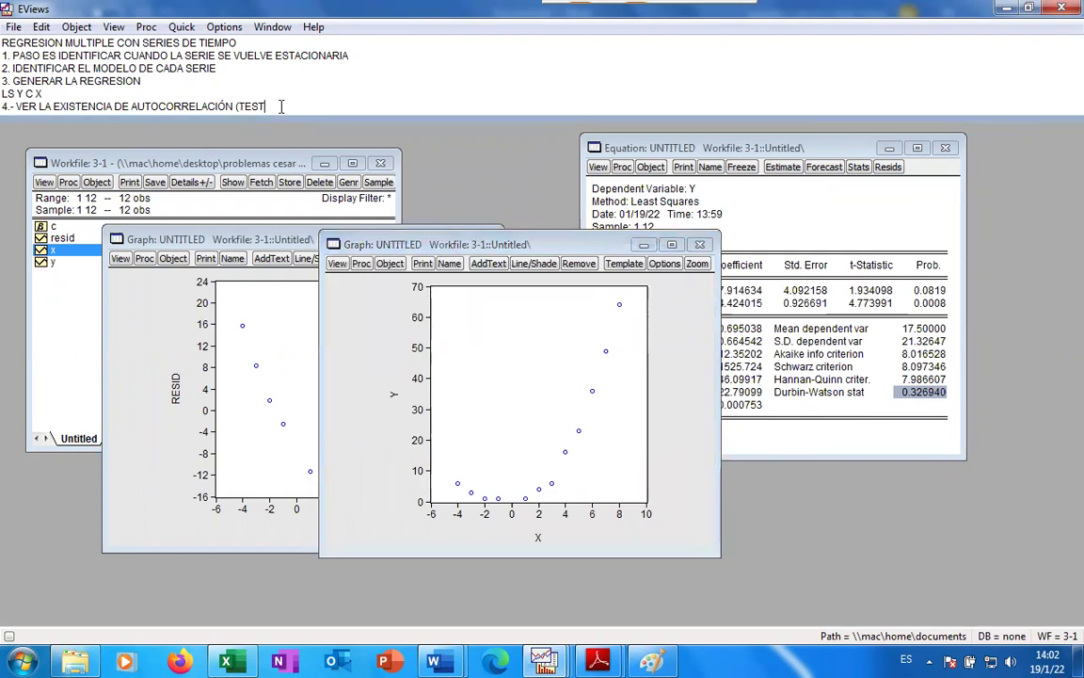
pyautogui.write('ram')
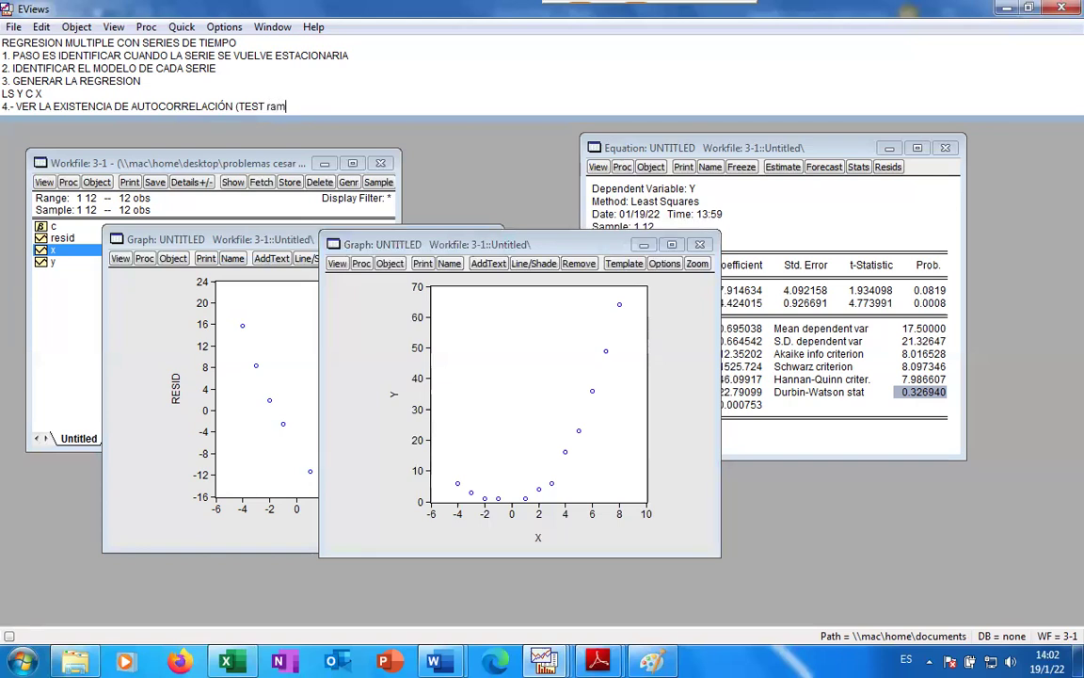
pyautogui.write('sey reset)')
# Run the Ramsey RESET stability test on the estimated equation with 1 fitted term
pyautogui.click(593, 199)
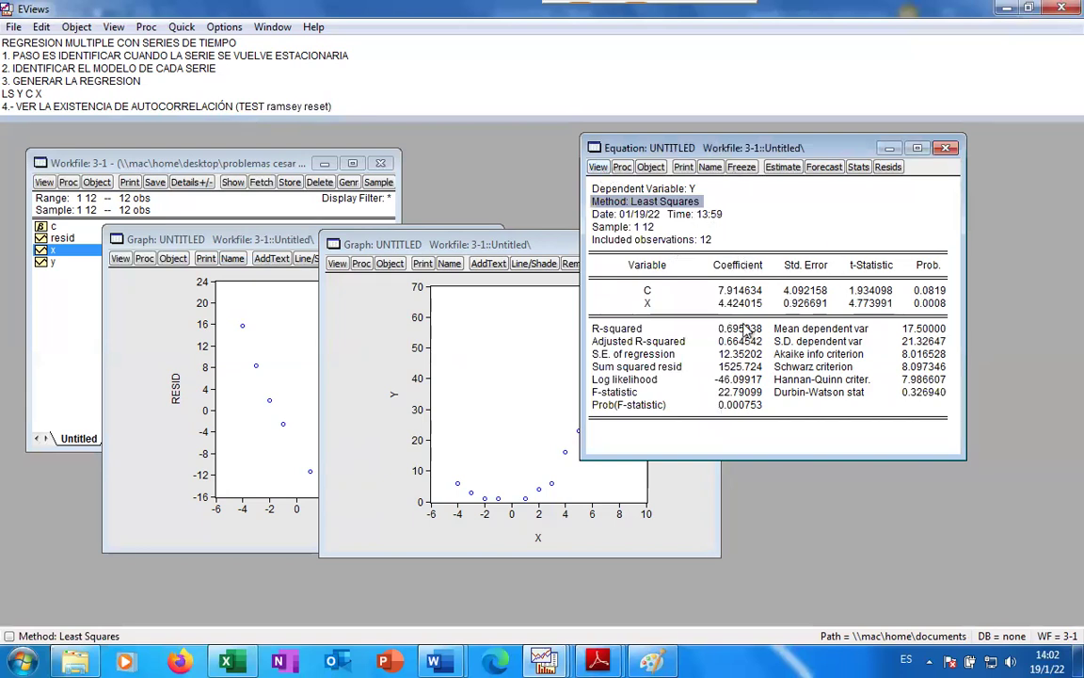
pyautogui.click(598, 168)
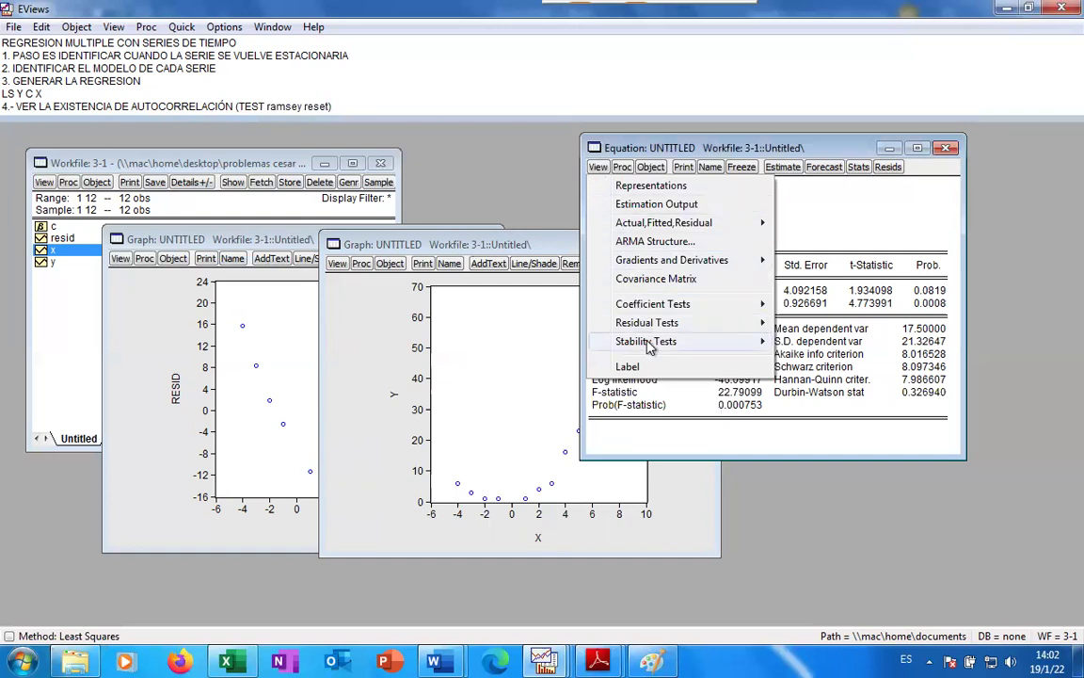
pyautogui.moveTo(647, 344)
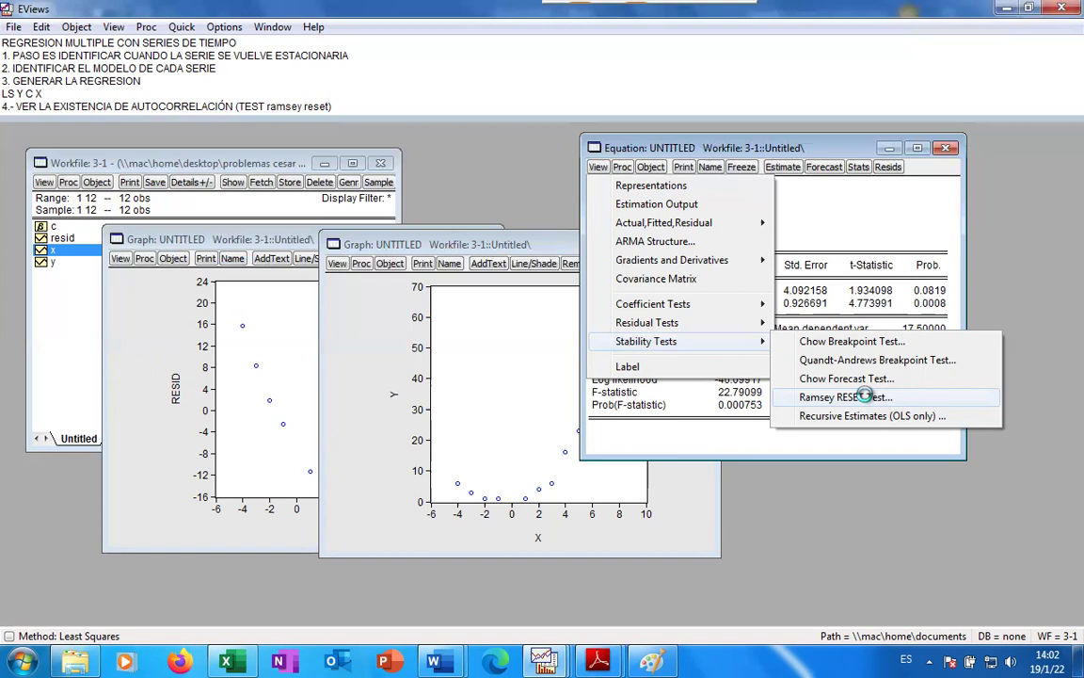
pyautogui.click(874, 398)
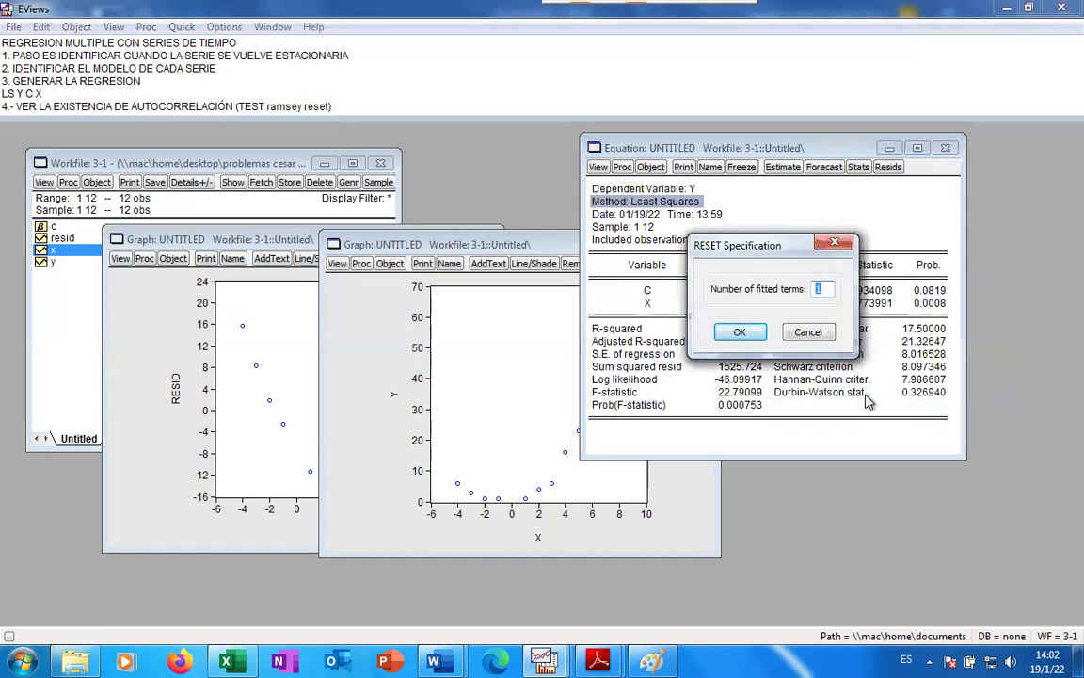
pyautogui.click(742, 331)
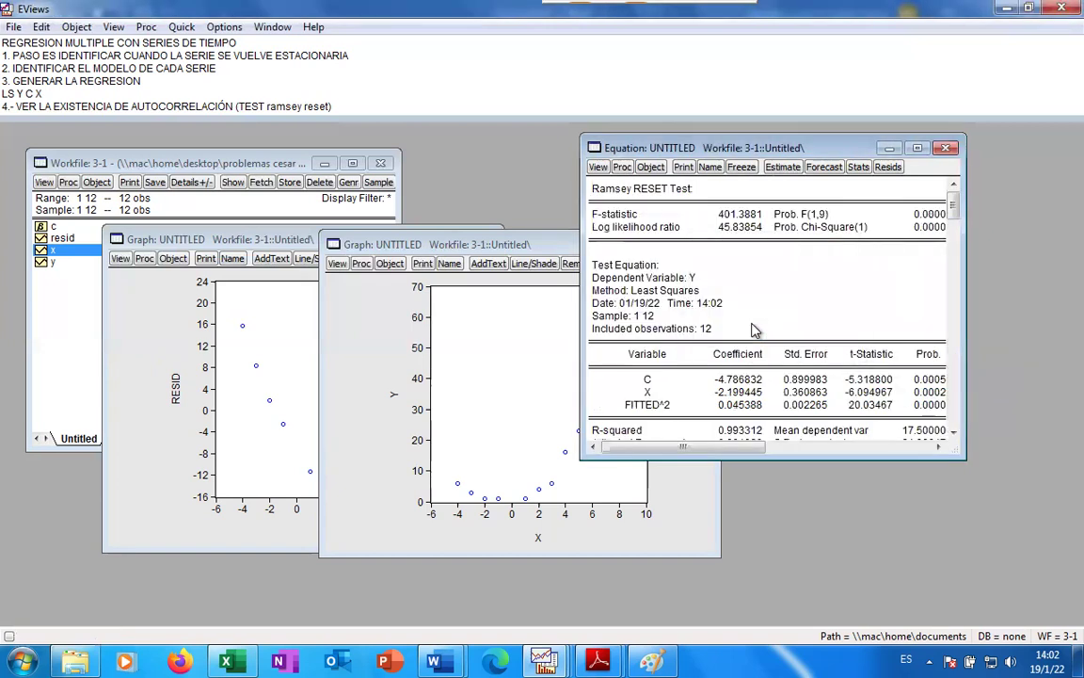
# Enlarge the equation window to fit the whole RESET output and examine the F-statistic and log likelihood ratio probabilities
pyautogui.moveTo(962, 167); pyautogui.dragTo(1017, 167)
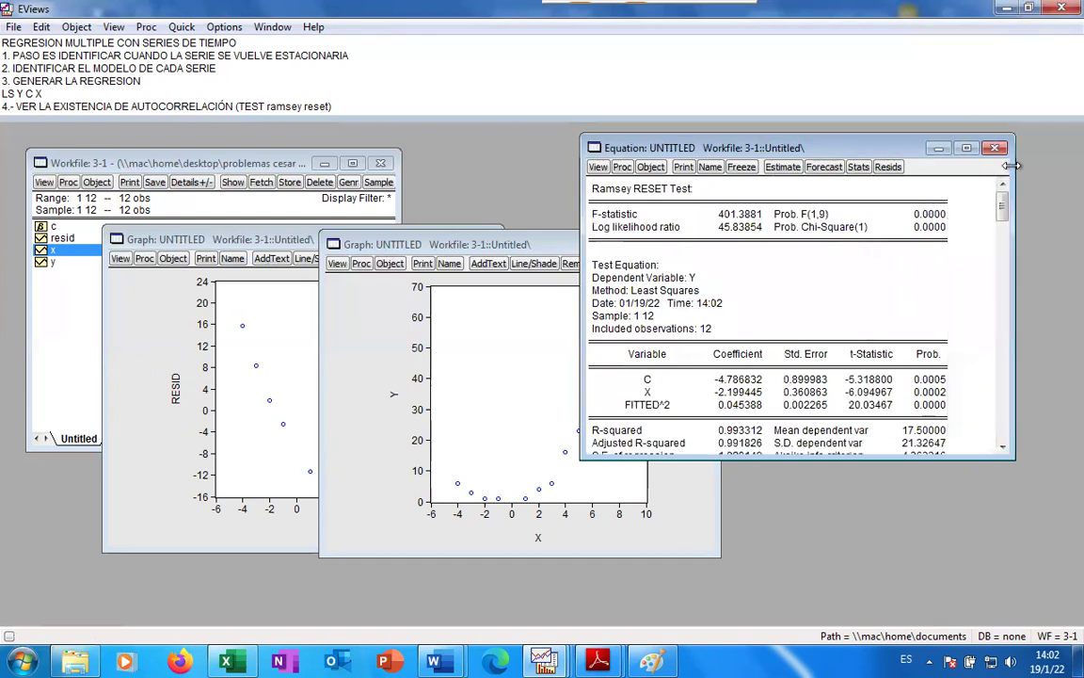
pyautogui.click(928, 215)
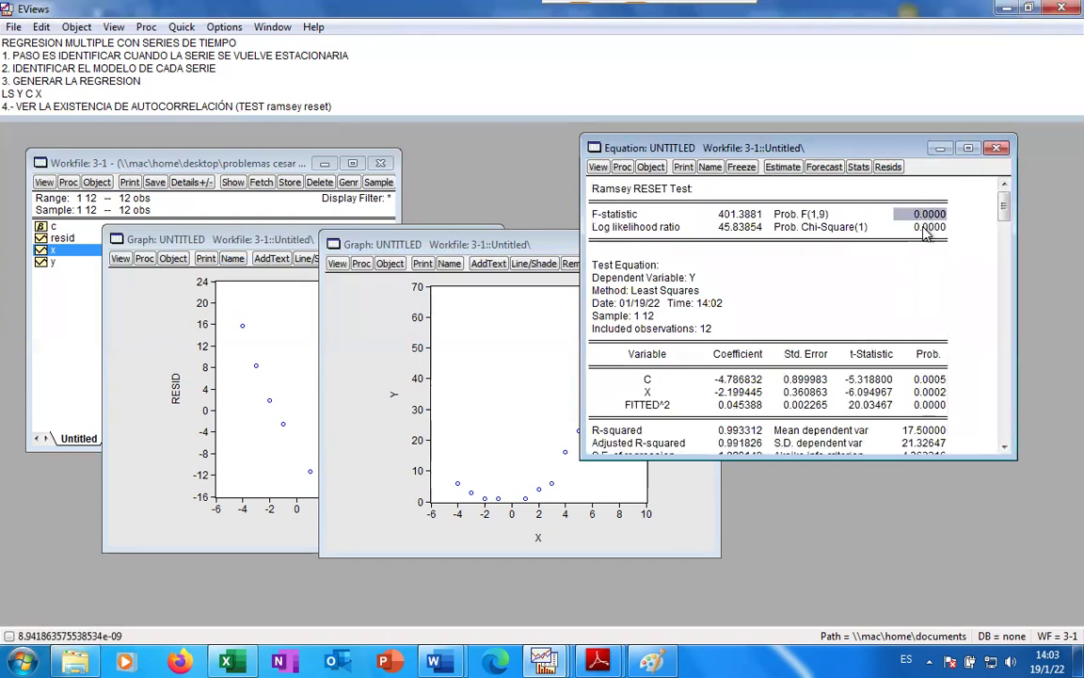
pyautogui.click(929, 227)
pyautogui.click(929, 215)
pyautogui.click(927, 202)
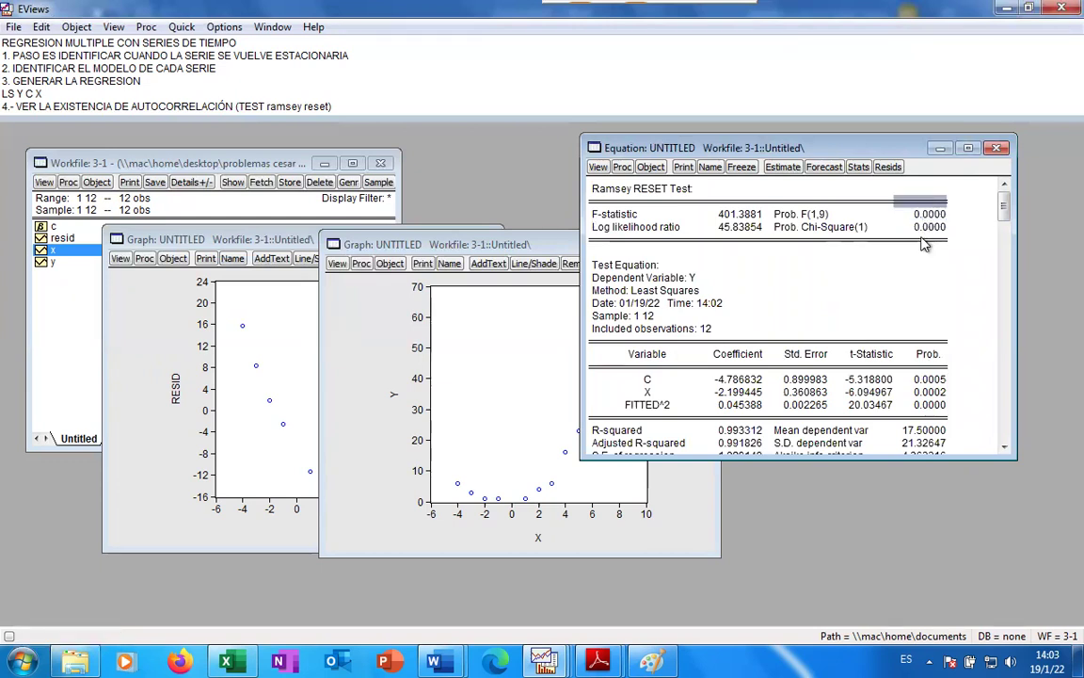
pyautogui.click(929, 215)
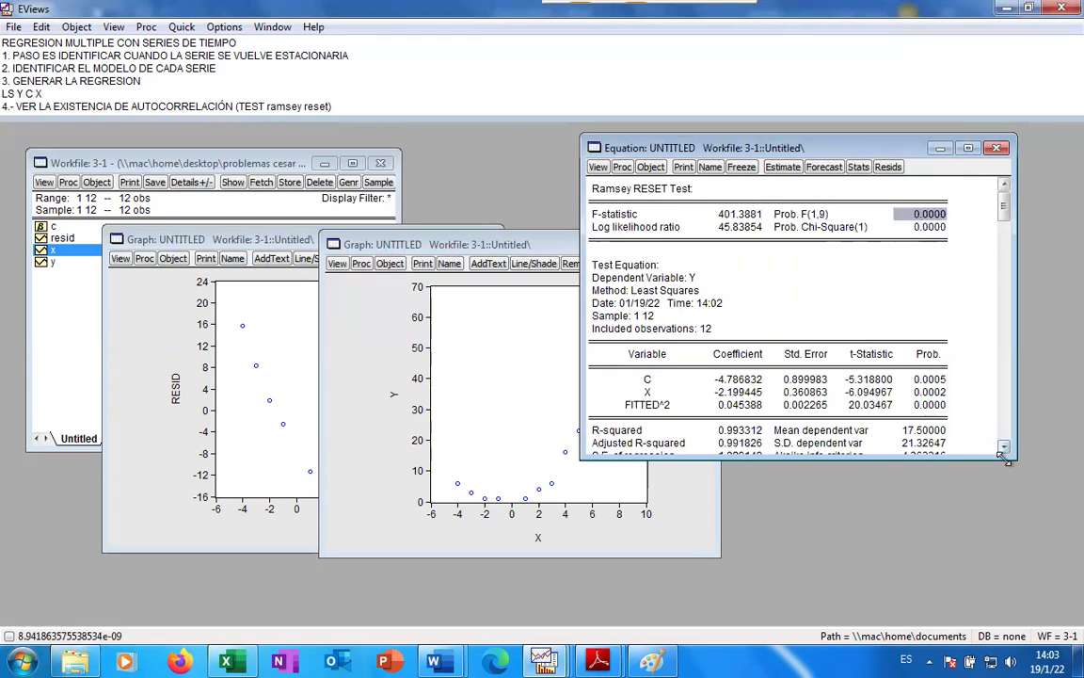
pyautogui.moveTo(1010, 457); pyautogui.dragTo(1003, 531)
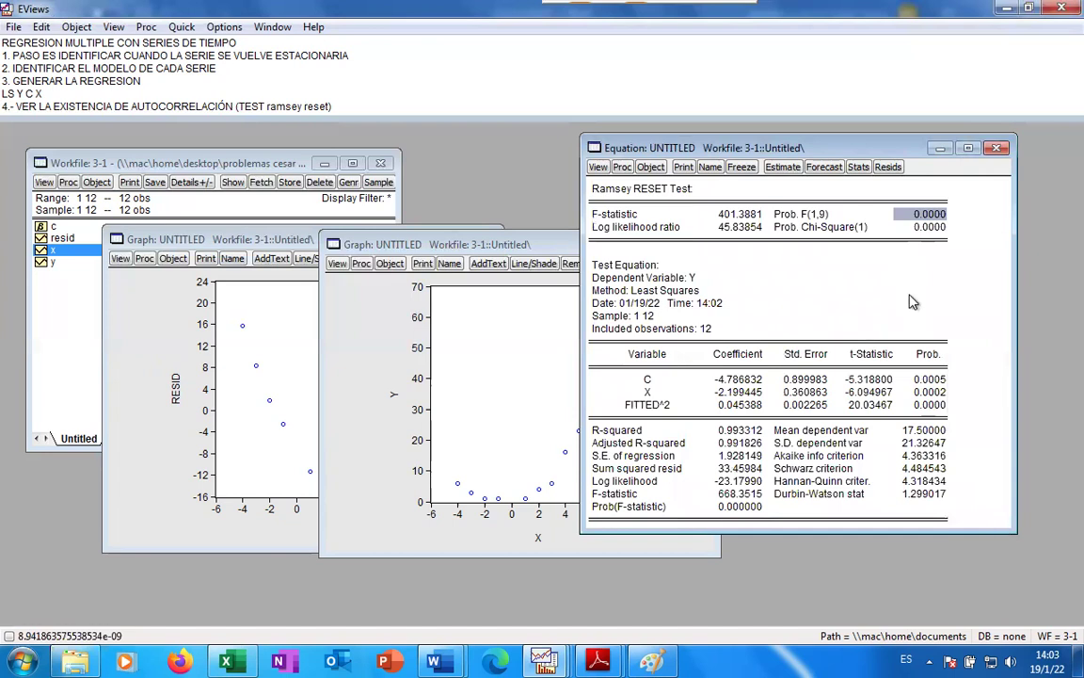